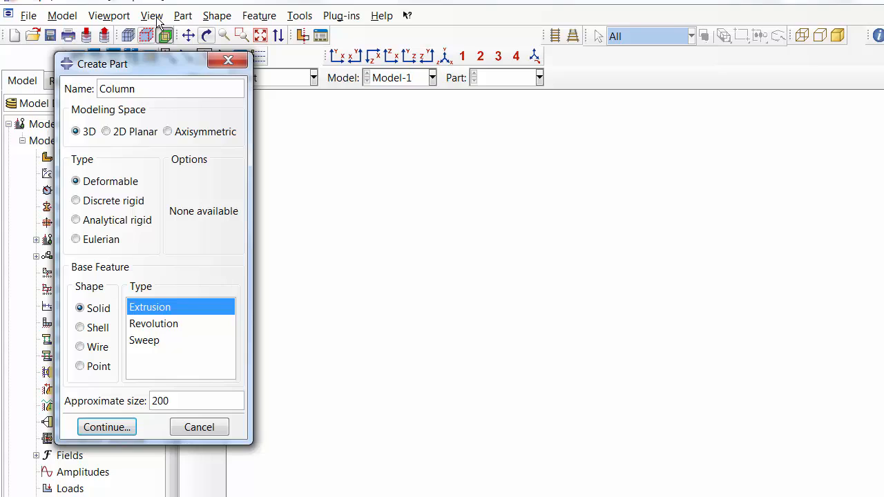
# - Create a 3D deformable shell extrusion part named Column
pyautogui.click(103, 185)
pyautogui.click(92, 333)
pyautogui.click(149, 327)
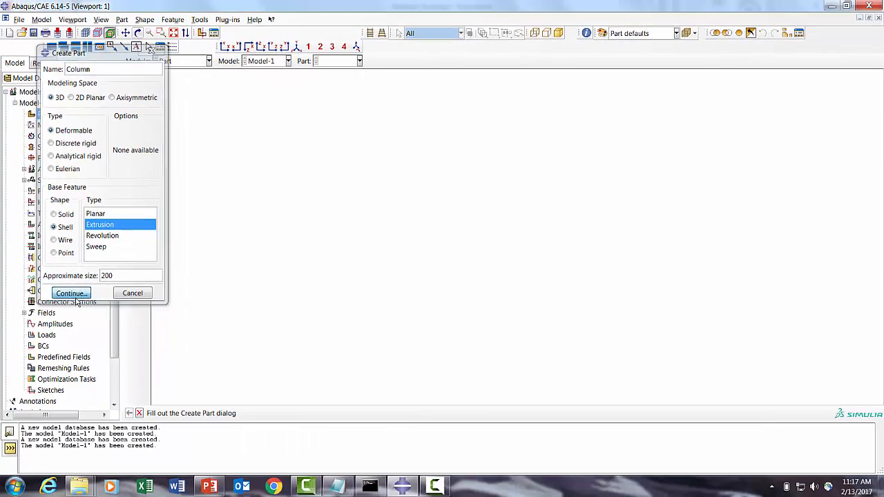
pyautogui.click(72, 293)
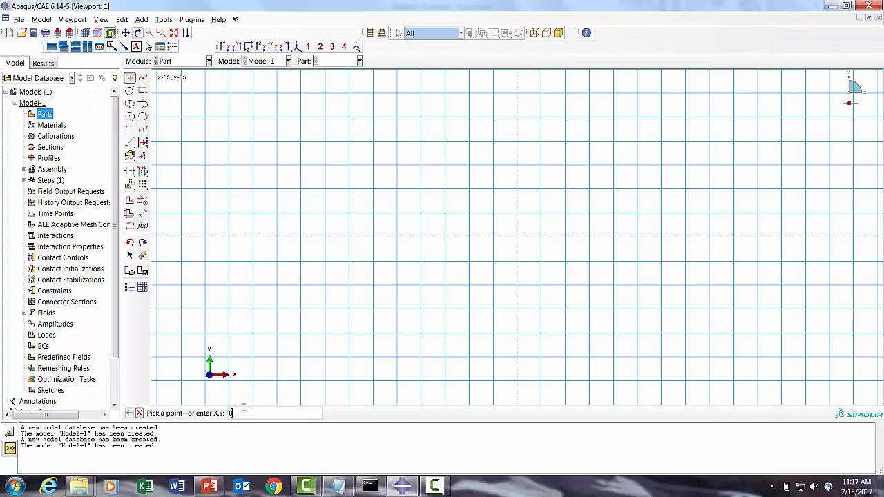
# - Place two sketch points at opposite corners of the square cross-section by entering their coordinates
pyautogui.write('-49,49')
pyautogui.press('Return')
pyautogui.click(174, 34)
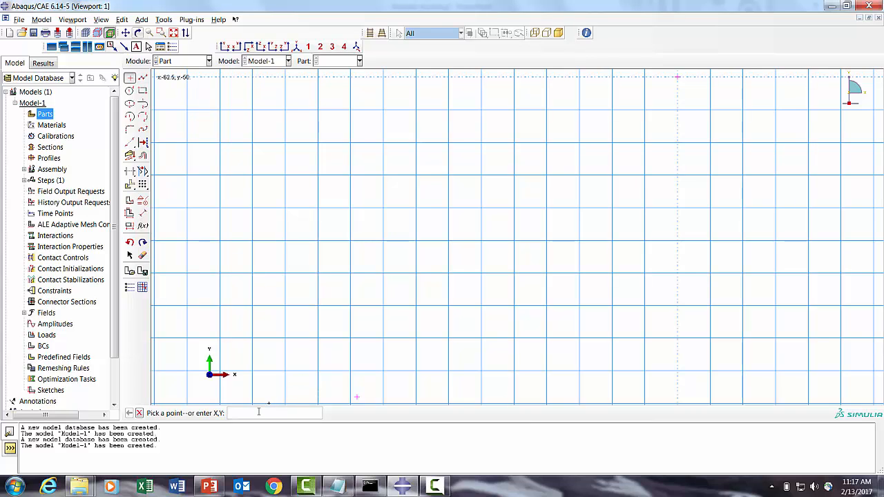
pyautogui.press('Return')
pyautogui.click(173, 33)
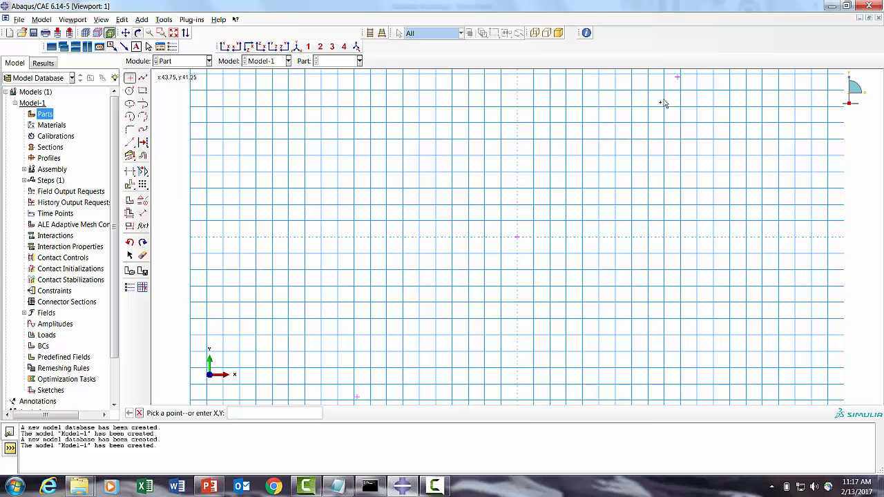
# - Sketch a rectangle between the two corner points and finish the shell extrusion section
pyautogui.click(143, 90)
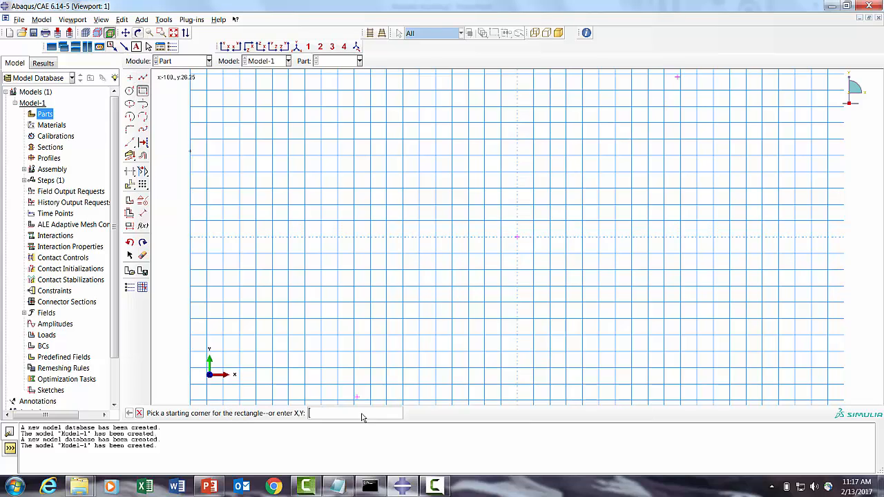
pyautogui.click(357, 397)
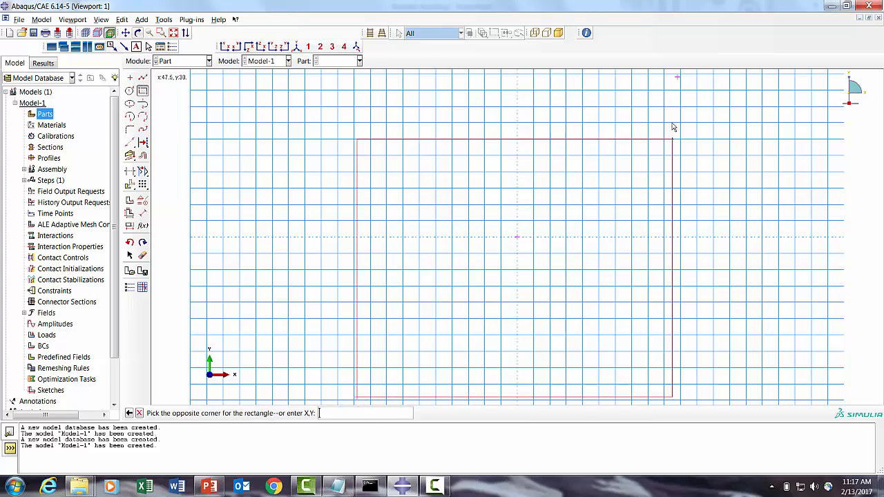
pyautogui.click(676, 80)
pyautogui.click(139, 413)
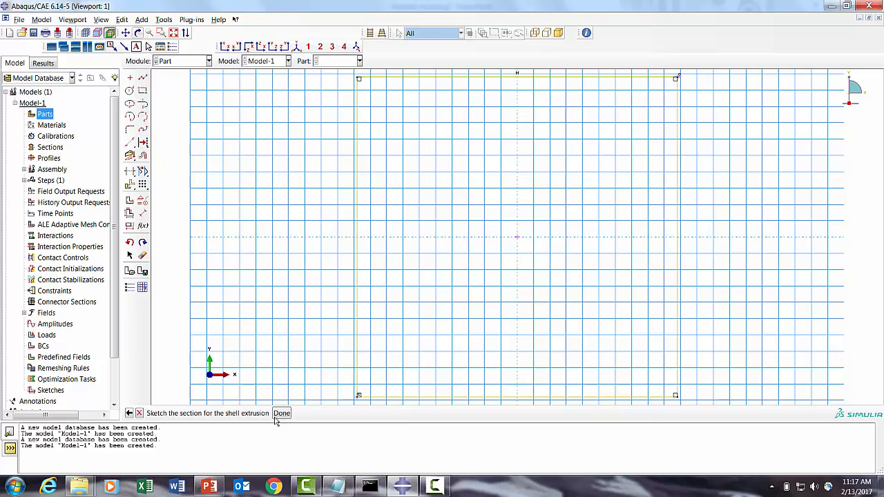
pyautogui.click(282, 413)
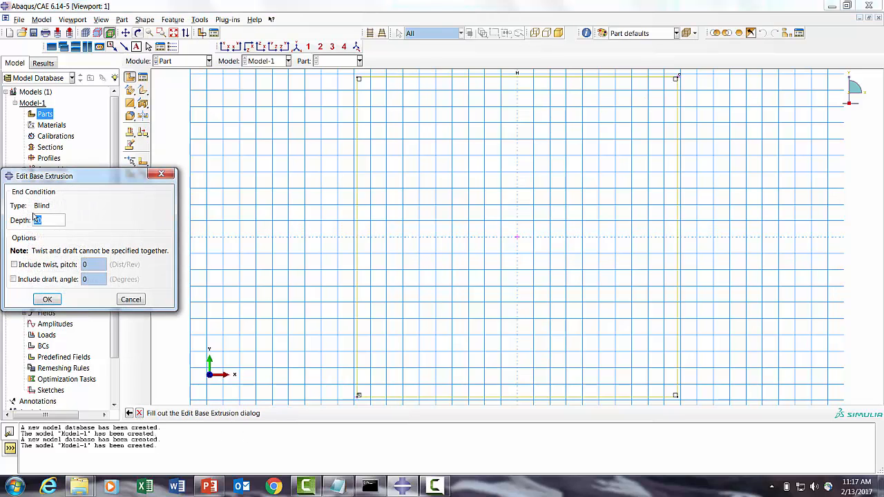
# - Extrude the shell section to a depth of 450
pyautogui.write('50')
pyautogui.click(47, 299)
# - Create a material named AL with a mass density of 2.7e-09
pyautogui.click(51, 125)
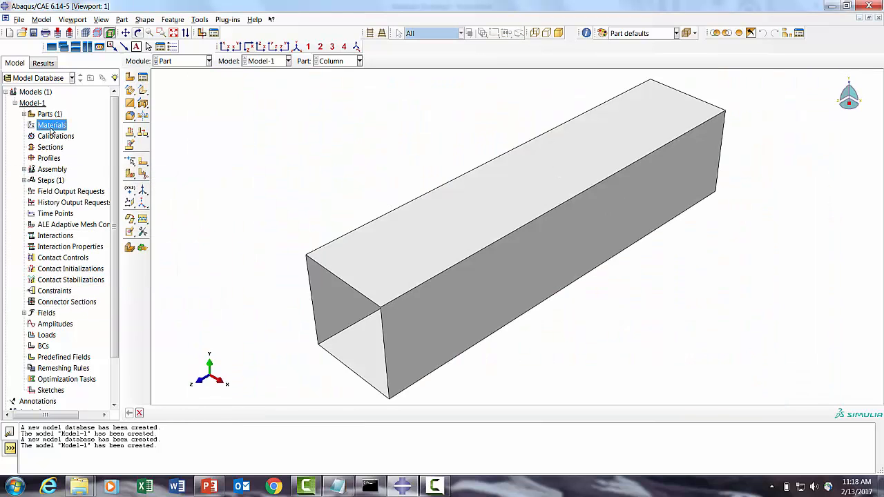
pyautogui.rightClick(51, 125)
pyautogui.click(69, 146)
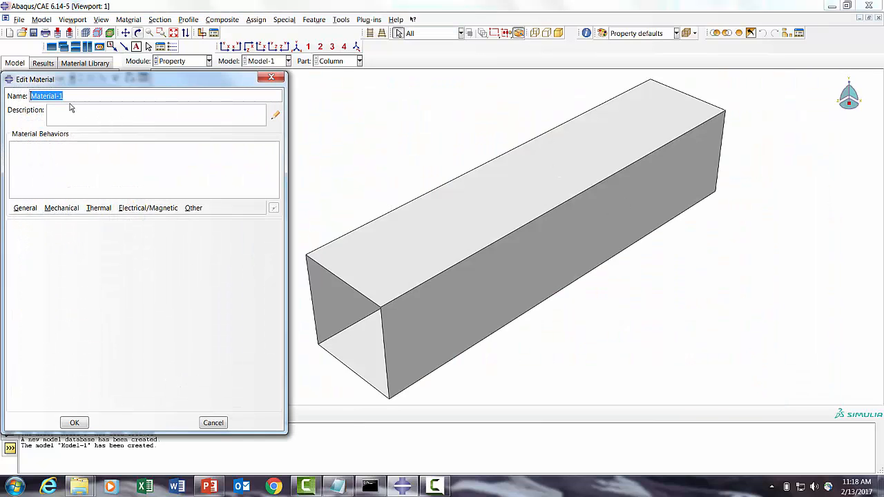
pyautogui.write('Al')
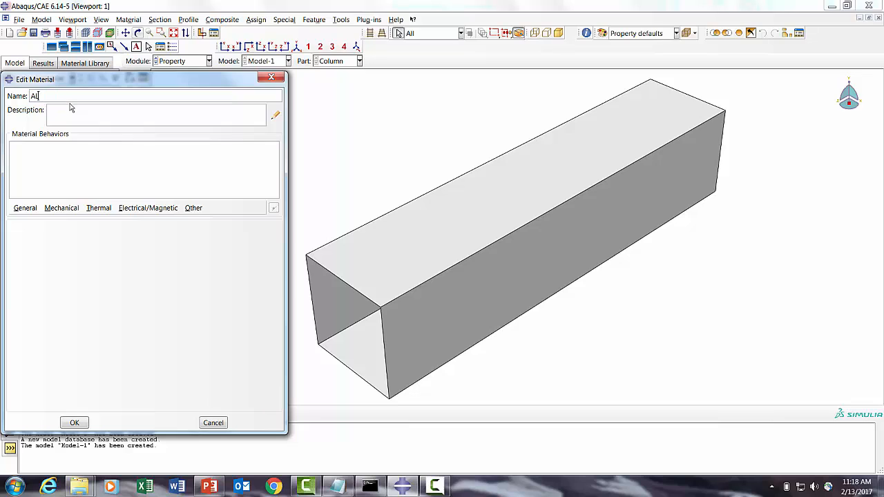
pyautogui.click(25, 208)
pyautogui.click(25, 219)
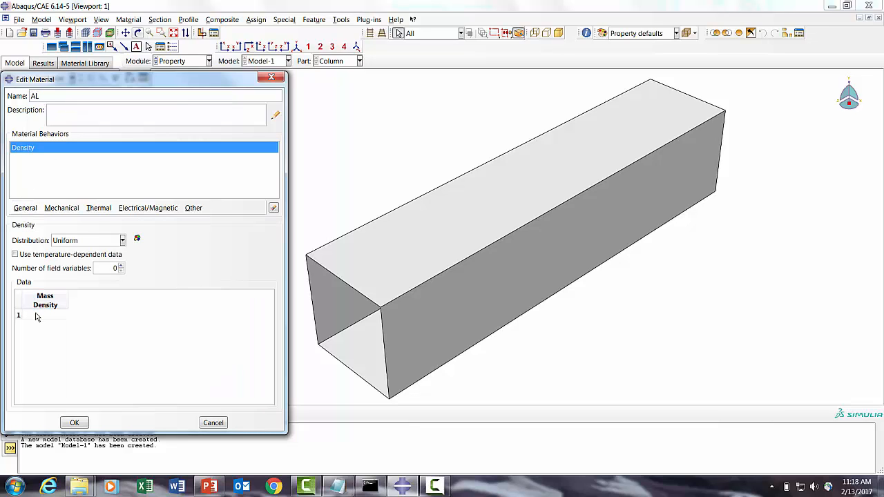
pyautogui.click(34, 315)
pyautogui.write('2.7e-09')
pyautogui.press('Return')
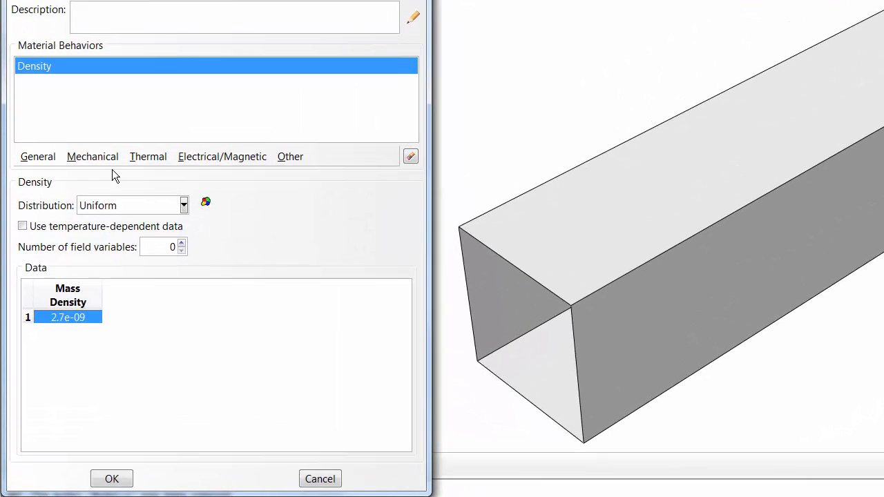
# - Add isotropic elastic behaviour to AL with a Young's modulus of 73.1e03
pyautogui.click(64, 209)
pyautogui.moveTo(166, 173)
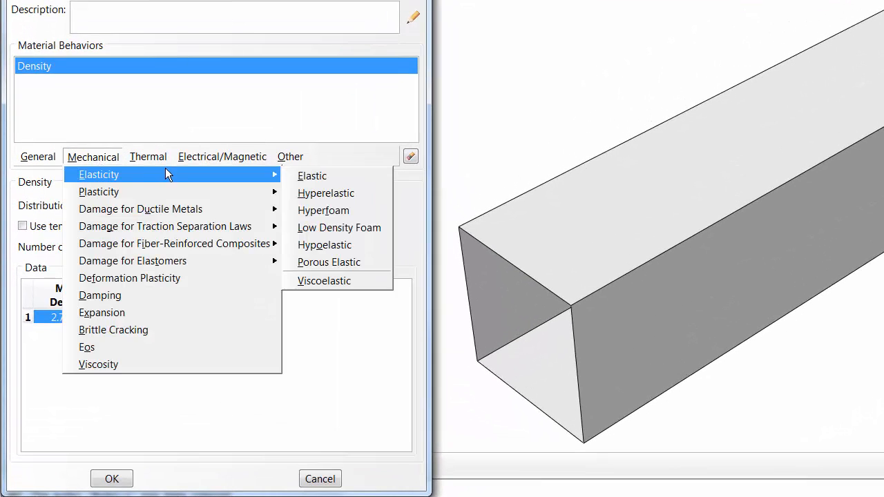
pyautogui.click(311, 176)
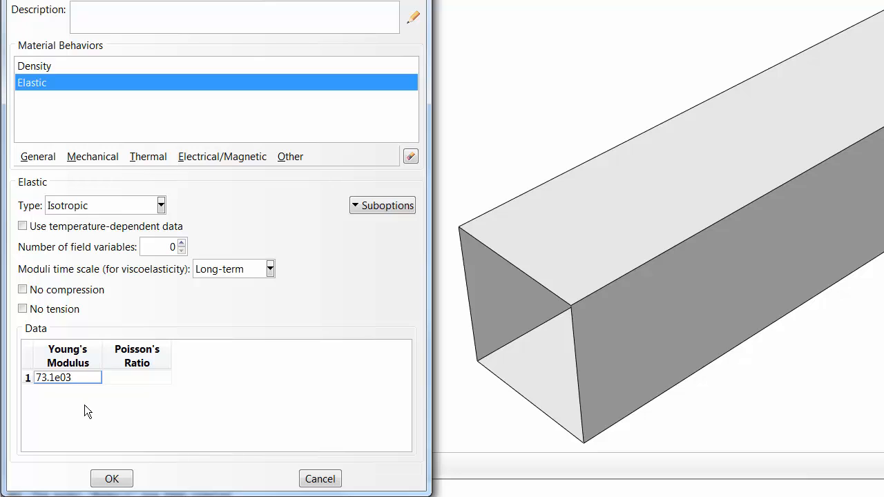
pyautogui.press('Return')
pyautogui.click(136, 378)
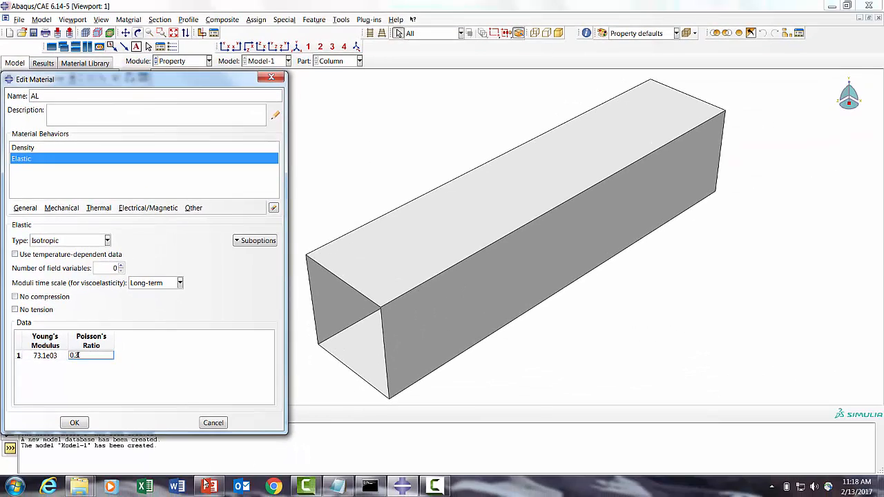
# - Check the aluminum material properties slide in PowerPoint, then set the Poisson's ratio to 0.35
pyautogui.click(207, 486)
pyautogui.click(83, 239)
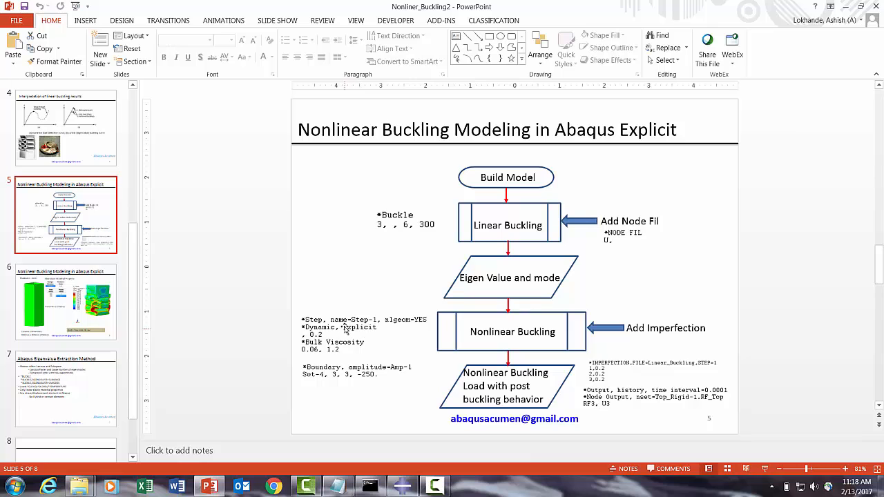
pyautogui.click(73, 318)
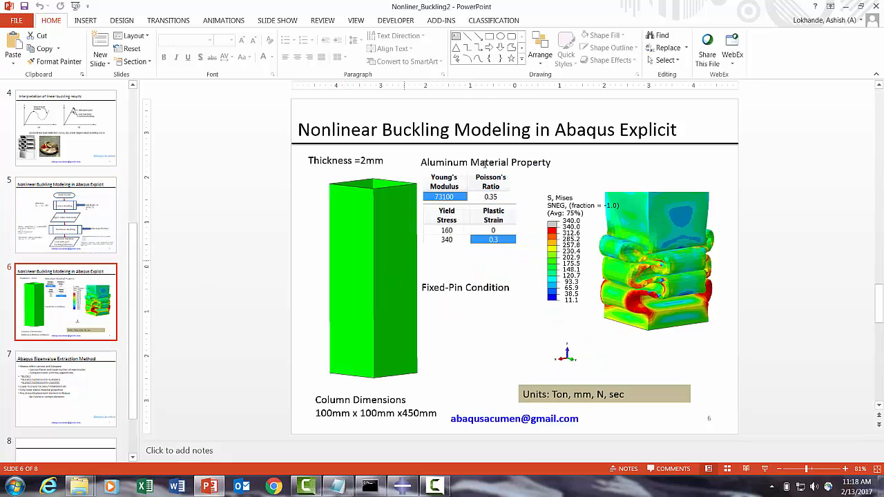
pyautogui.click(845, 6)
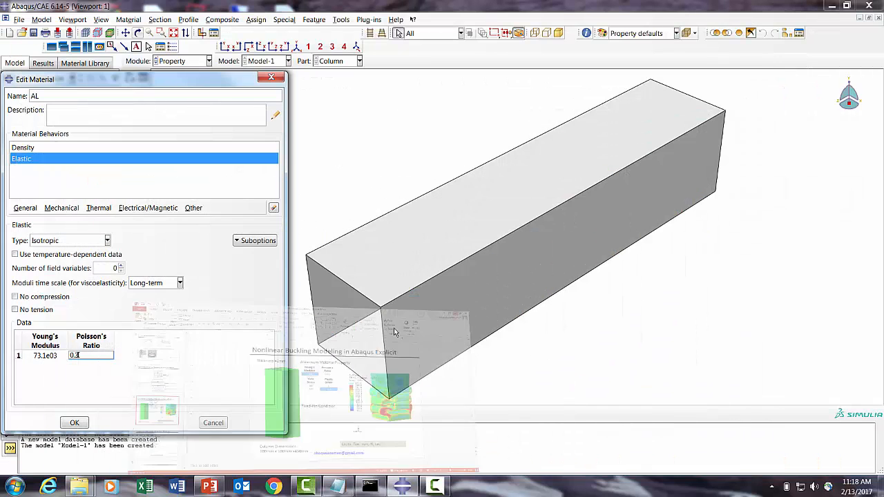
pyautogui.write('5')
pyautogui.press('Return')
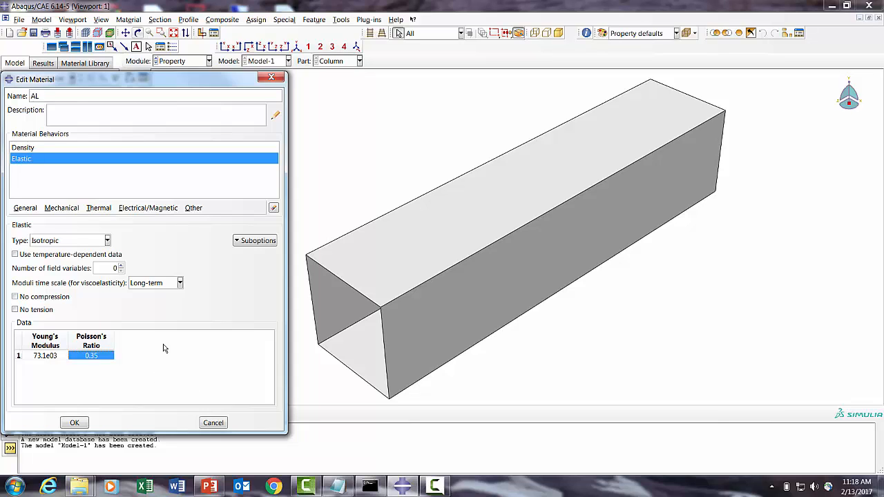
# - Add plastic behaviour with yield stress 160 at plastic strain 0 and 340 at plastic strain 0.3
pyautogui.click(62, 208)
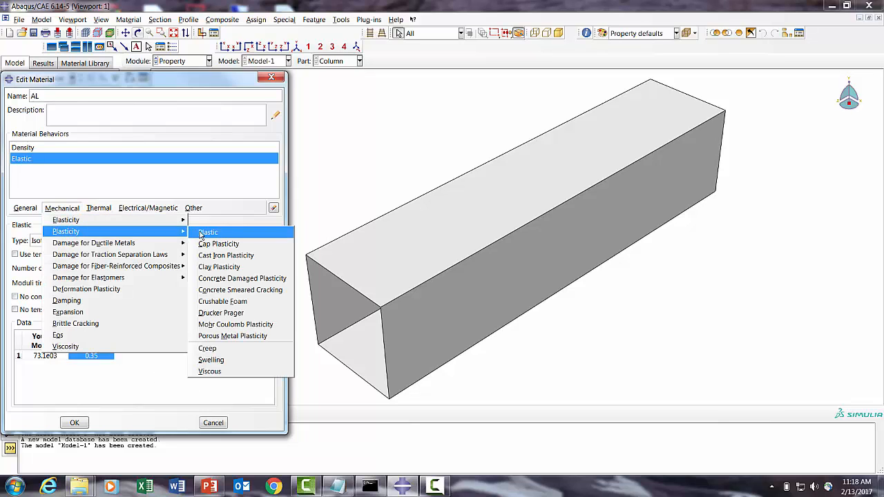
pyautogui.click(208, 232)
pyautogui.click(51, 329)
pyautogui.write('160')
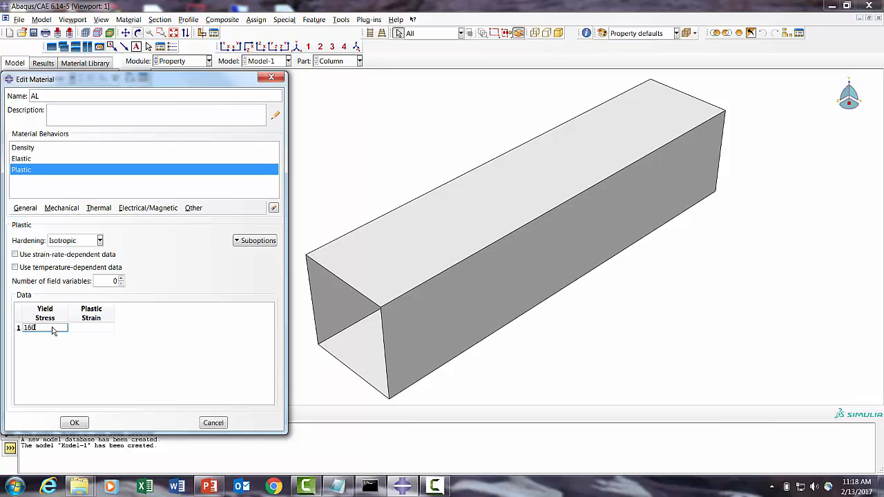
pyautogui.click(100, 326)
pyautogui.click(100, 324)
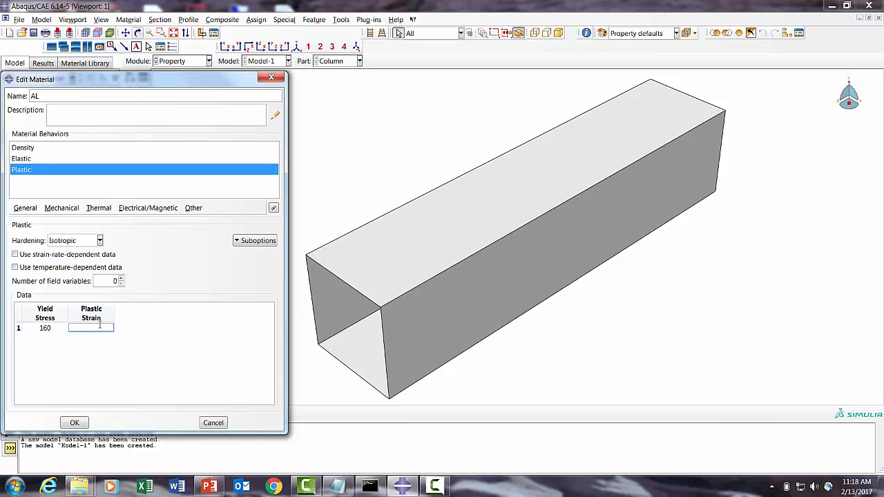
pyautogui.press('Tab')
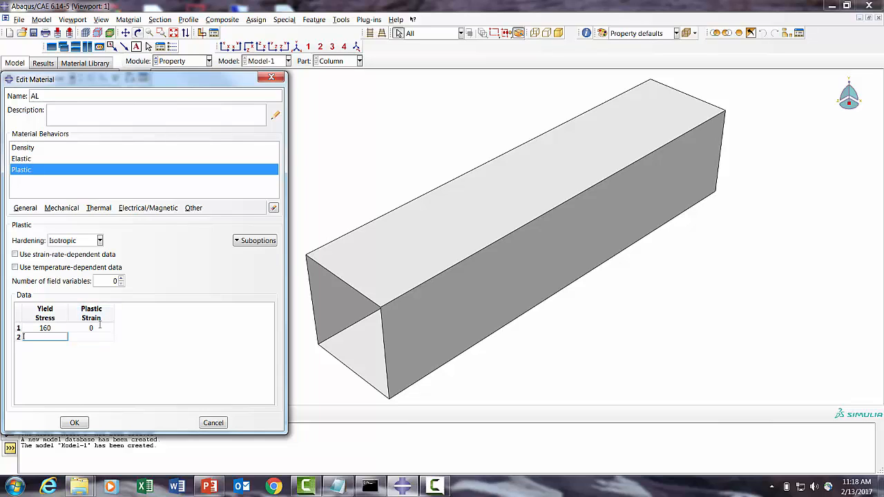
pyautogui.write('340')
pyautogui.click(89, 339)
pyautogui.write('0.3')
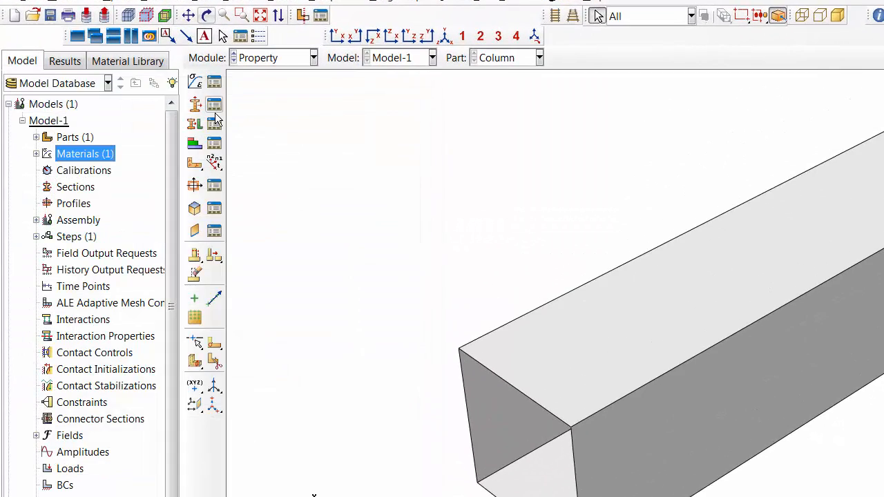
# - Create a homogeneous shell section named Thk_2_0 with 2.0 thickness using material AL
pyautogui.click(214, 104)
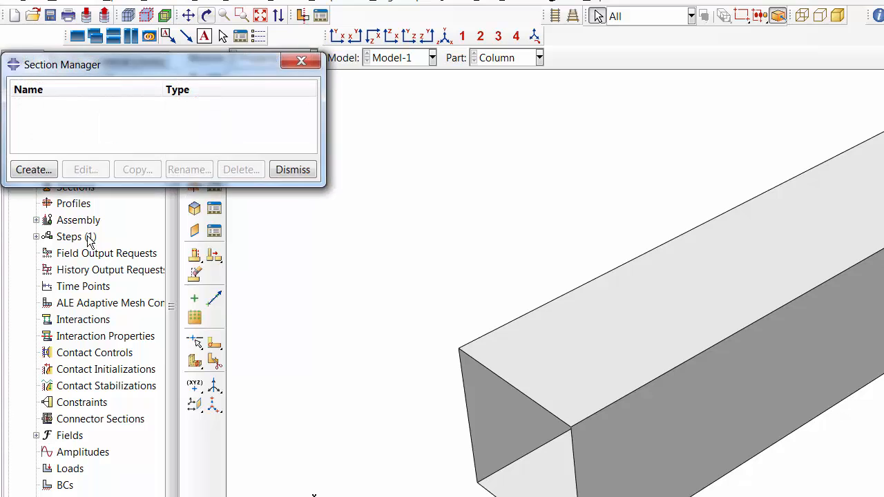
pyautogui.click(31, 170)
pyautogui.click(72, 191)
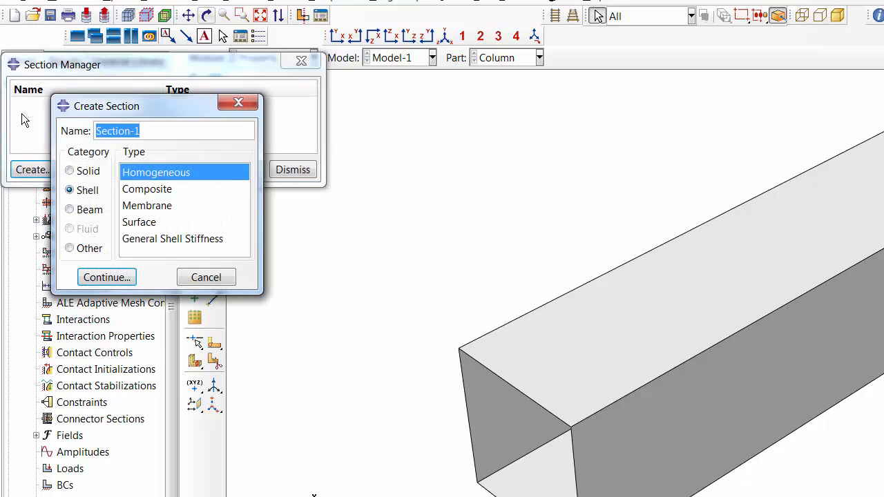
pyautogui.write('Thk_2_0')
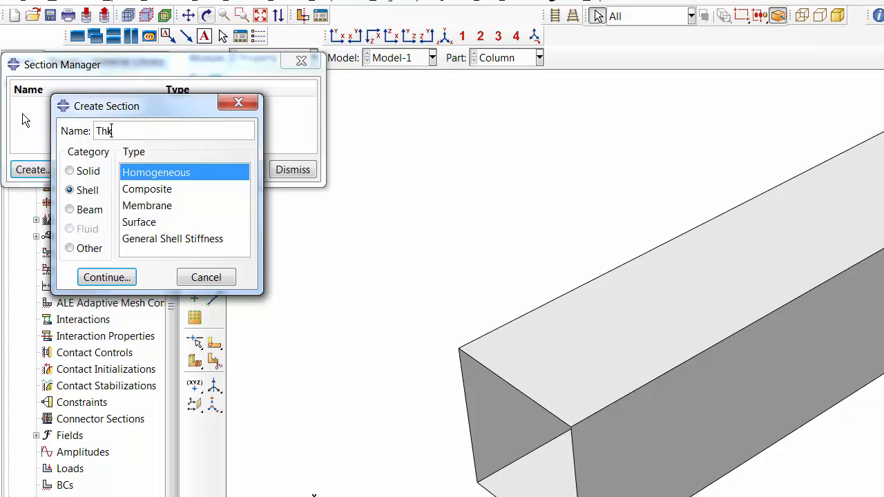
pyautogui.click(105, 277)
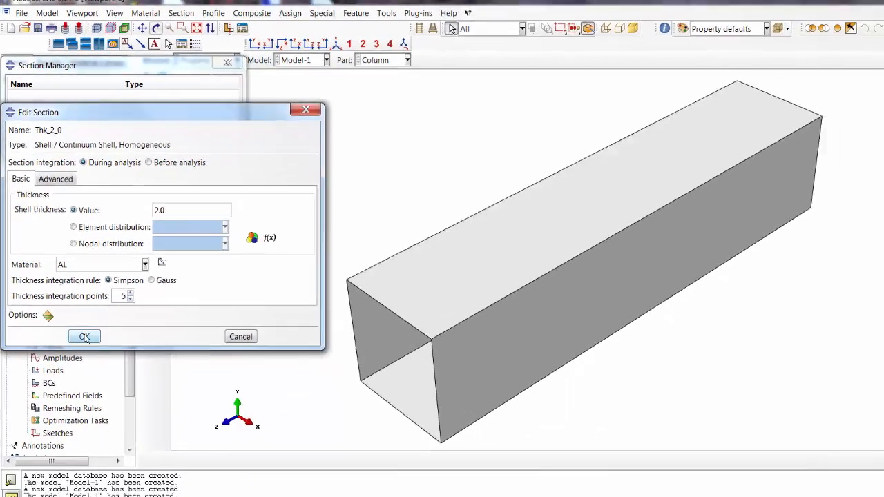
pyautogui.click(113, 422)
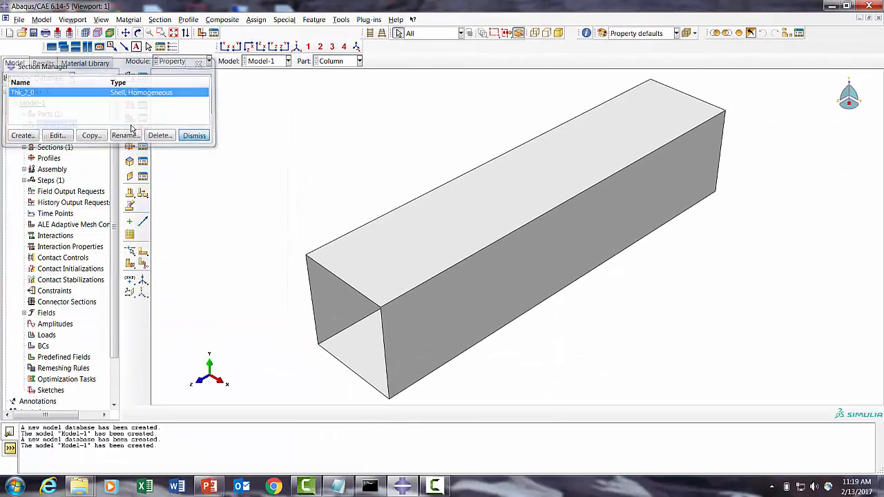
pyautogui.click(195, 135)
# - Assign the Thk_2_0 section to the whole column part
pyautogui.click(143, 192)
pyautogui.click(31, 161)
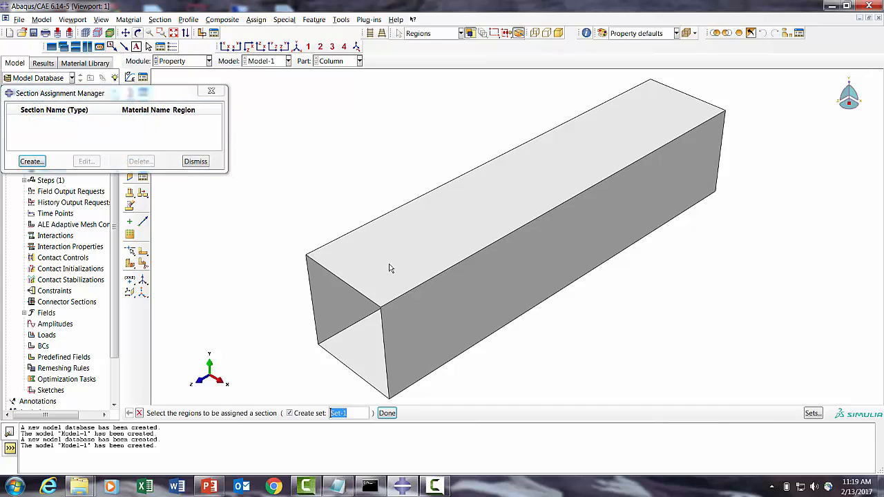
pyautogui.moveTo(321, 158); pyautogui.dragTo(574, 332)
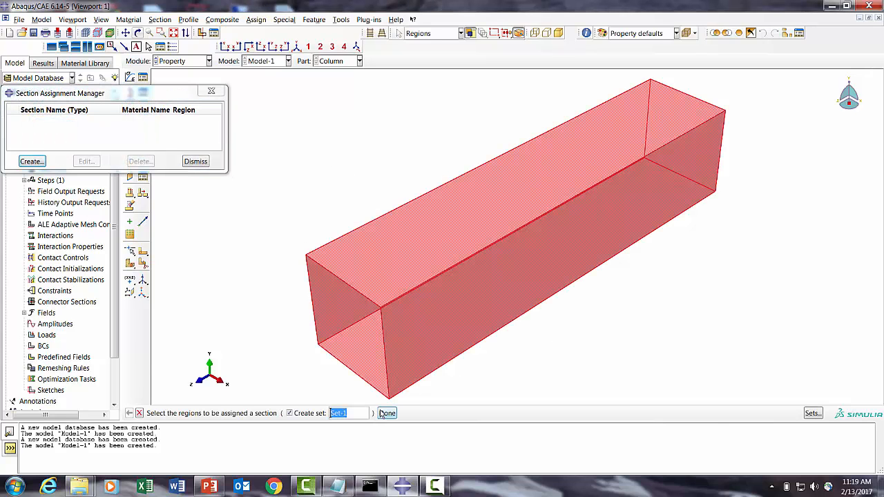
pyautogui.click(387, 413)
pyautogui.click(43, 351)
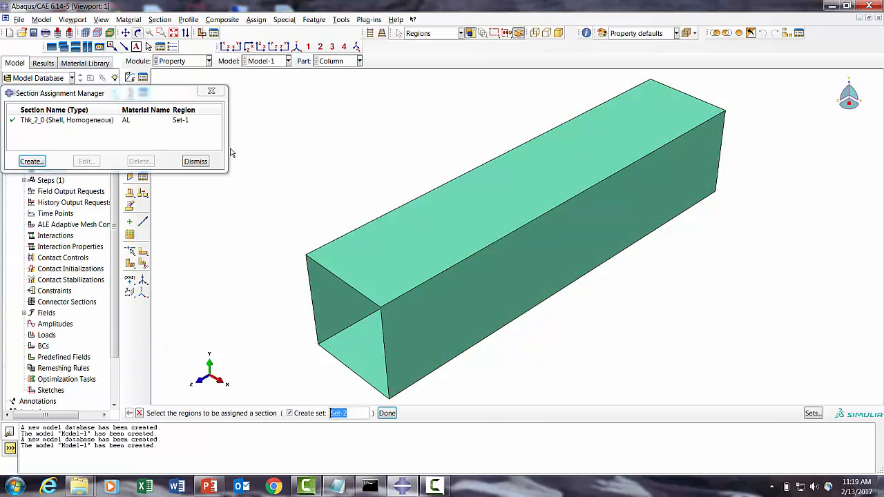
pyautogui.click(195, 160)
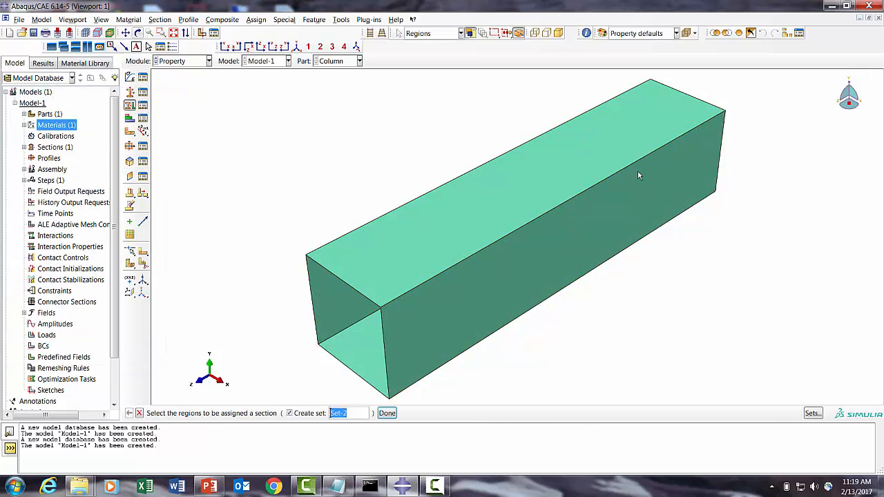
# - Create a new 3D deformable planar shell part named Bottom
pyautogui.rightClick(48, 114)
pyautogui.click(60, 130)
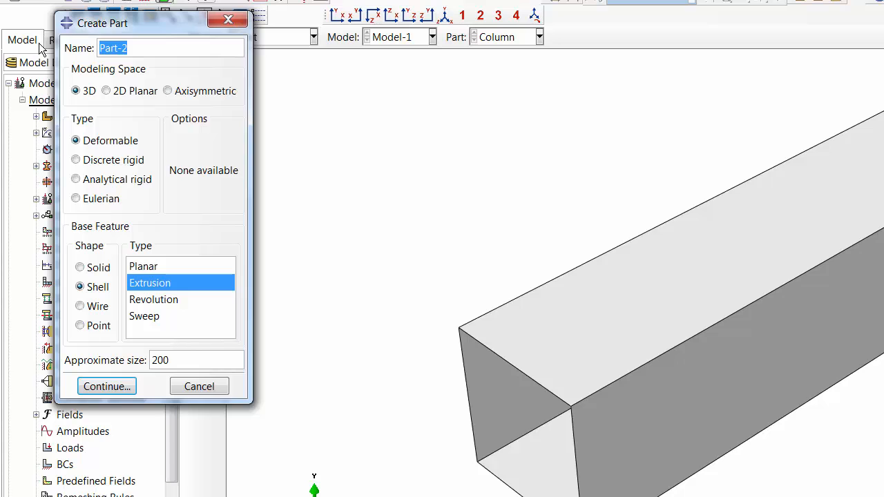
pyautogui.write('Bottom')
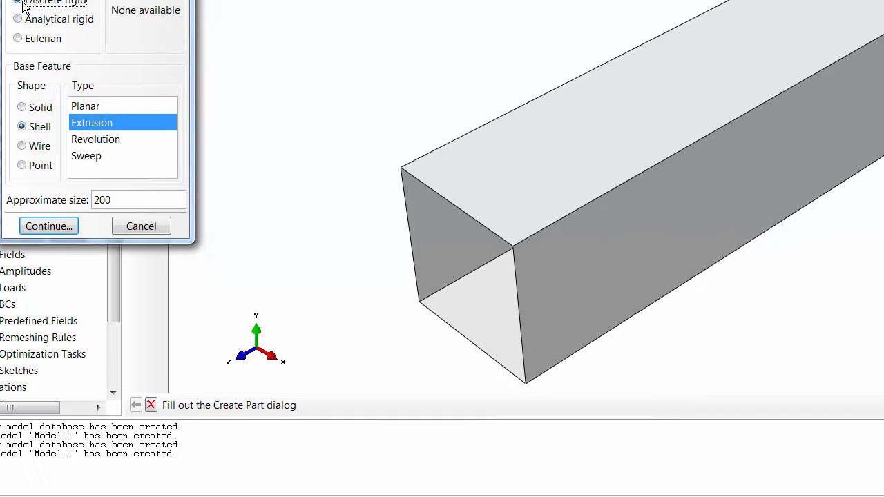
pyautogui.click(96, 107)
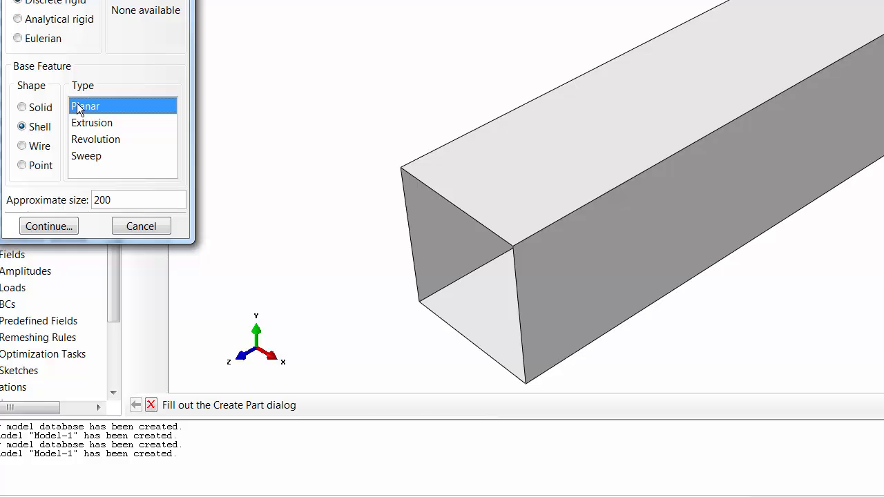
pyautogui.click(46, 222)
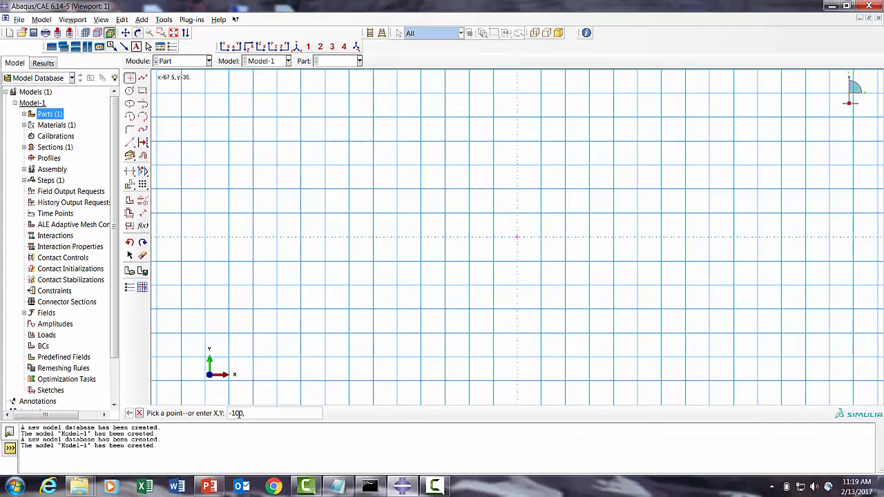
# - Sketch a square with corners at -100,-100 and 100,100 and finish the Bottom plate
pyautogui.write('00')
pyautogui.press('Return')
pyautogui.write('100,100')
pyautogui.press('Return')
pyautogui.click(175, 33)
pyautogui.click(142, 91)
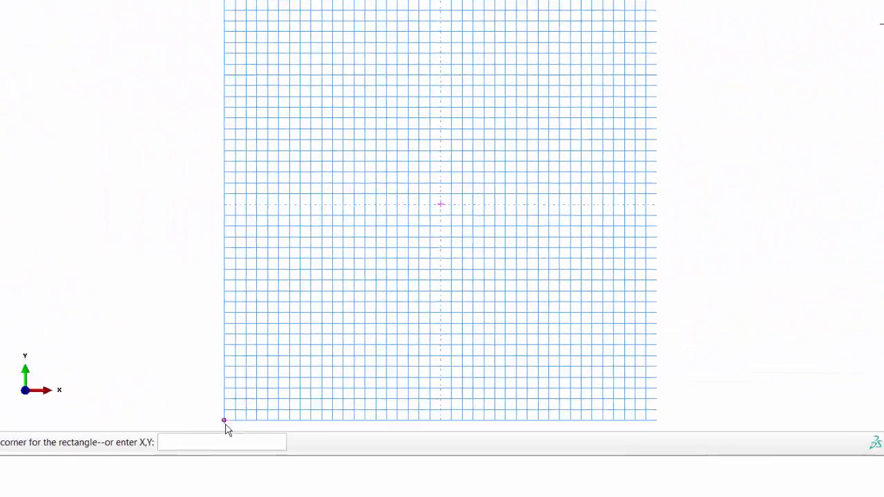
pyautogui.click(647, 0)
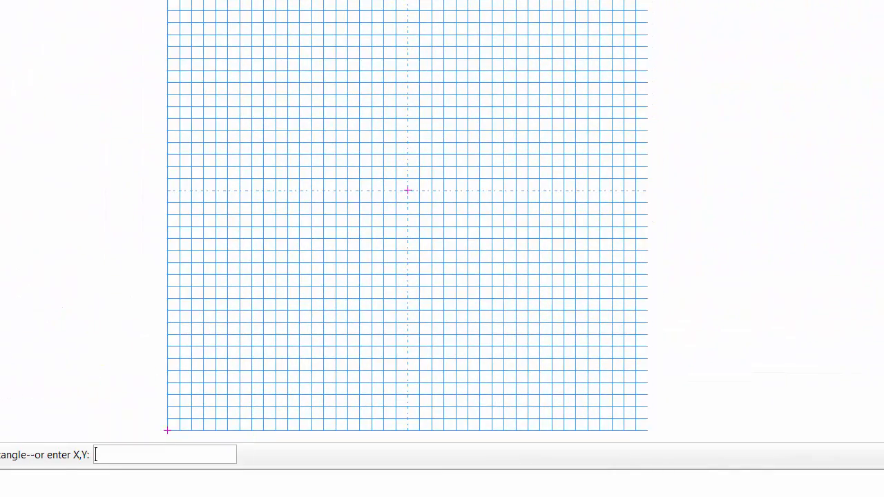
pyautogui.middleClick(209, 229)
pyautogui.click(43, 455)
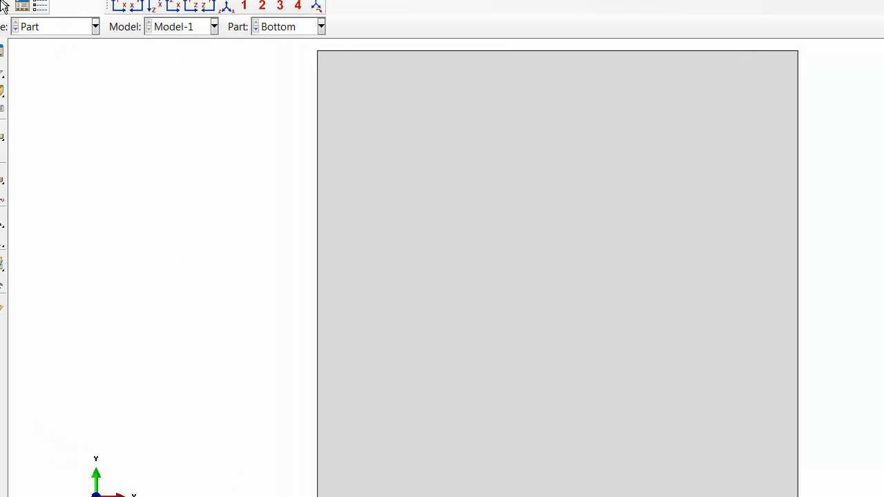
# - Add a reference point at the centre of the Bottom plate
pyautogui.moveTo(471, 287); pyautogui.dragTo(382, 177)
pyautogui.moveTo(533, 278); pyautogui.dragTo(486, 336)
pyautogui.click(77, 0)
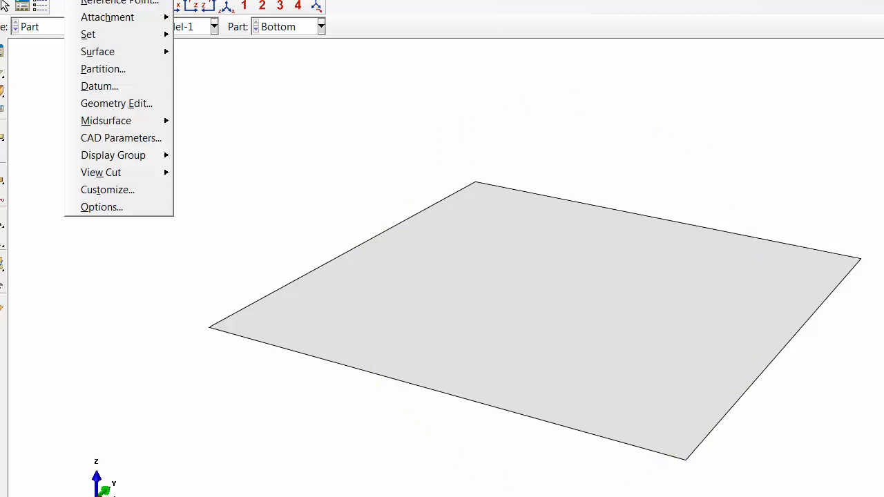
pyautogui.click(107, 4)
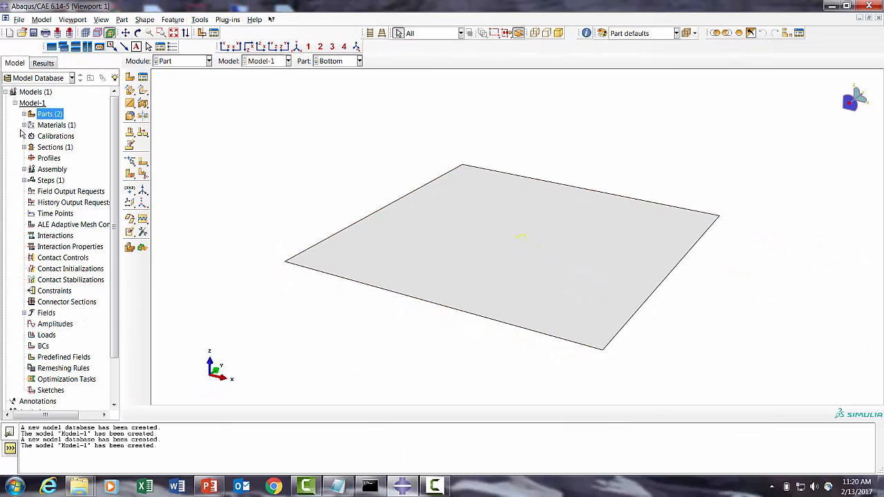
# - Copy the Bottom part to a new part named Top
pyautogui.click(24, 114)
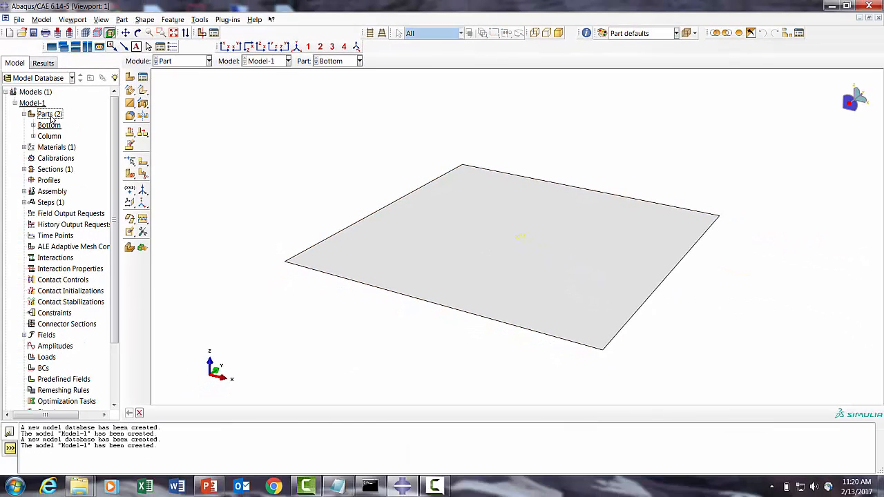
pyautogui.click(49, 125)
pyautogui.rightClick(48, 126)
pyautogui.click(85, 166)
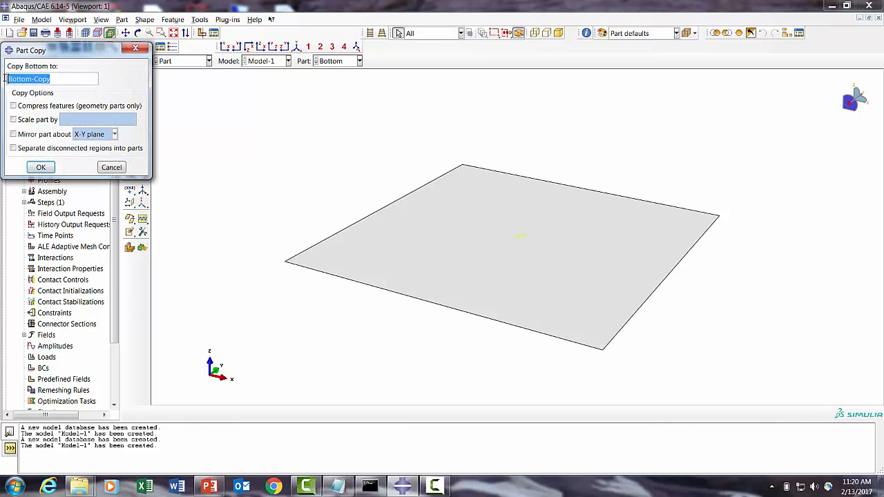
pyautogui.write('Top')
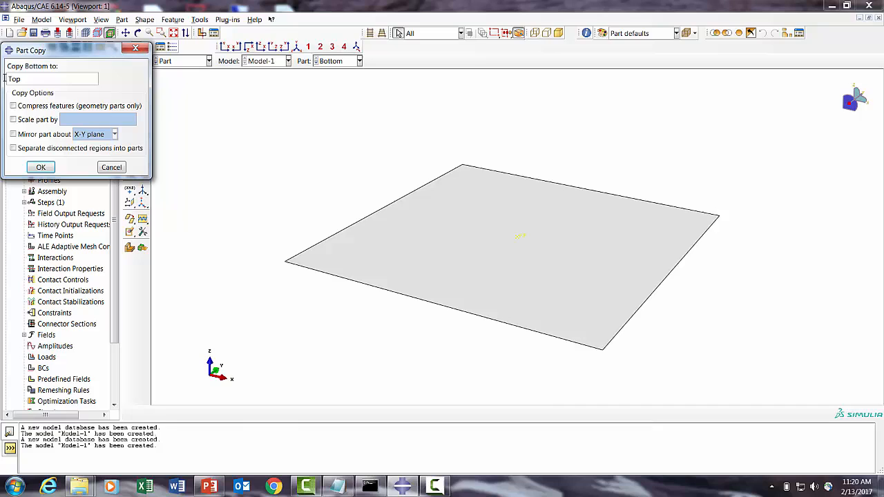
pyautogui.click(41, 167)
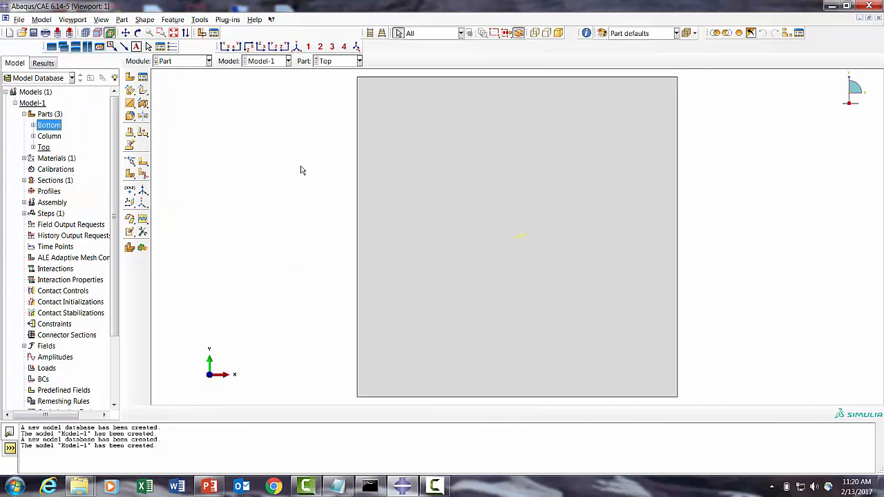
# - Switch the displayed part between Column, Bottom and Top to inspect each one
pyautogui.click(325, 62)
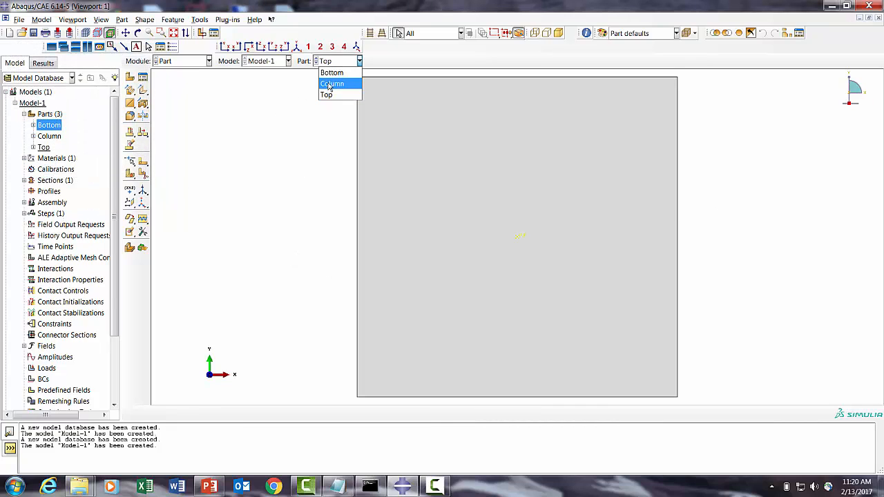
pyautogui.click(331, 84)
pyautogui.click(335, 62)
pyautogui.click(331, 73)
pyautogui.click(332, 48)
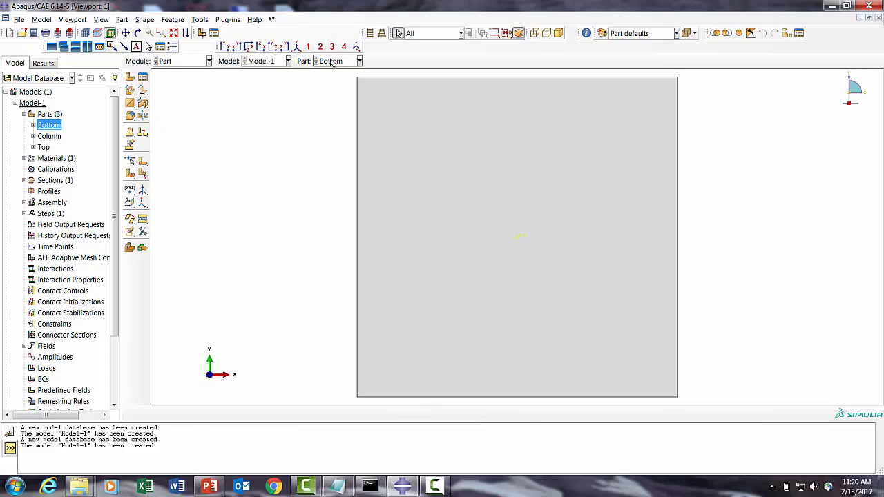
pyautogui.click(331, 62)
pyautogui.click(326, 94)
pyautogui.click(261, 46)
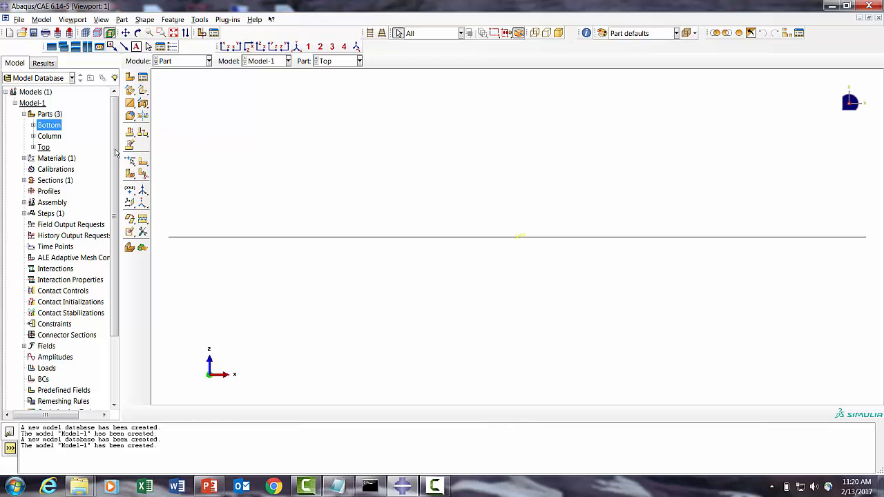
# - Create assembly instances of the Bottom, Column and Top parts together
pyautogui.click(24, 202)
pyautogui.click(55, 214)
pyautogui.rightClick(56, 213)
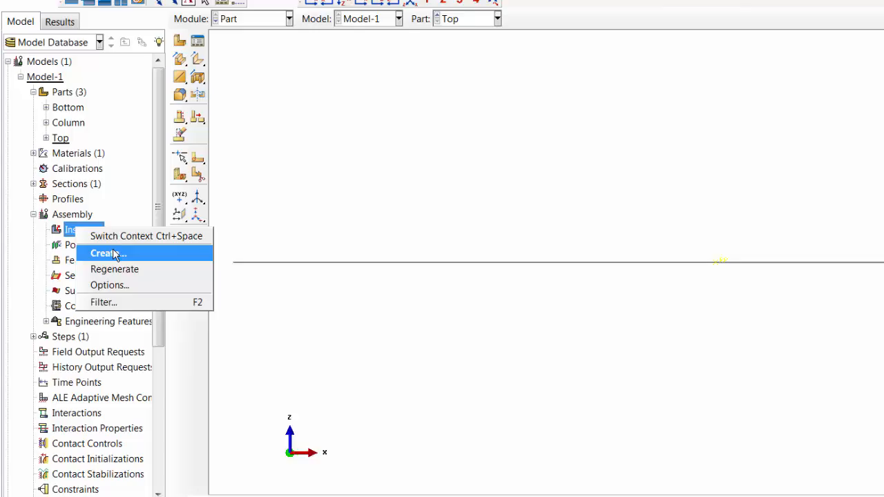
pyautogui.click(114, 255)
pyautogui.moveTo(103, 184); pyautogui.dragTo(93, 207)
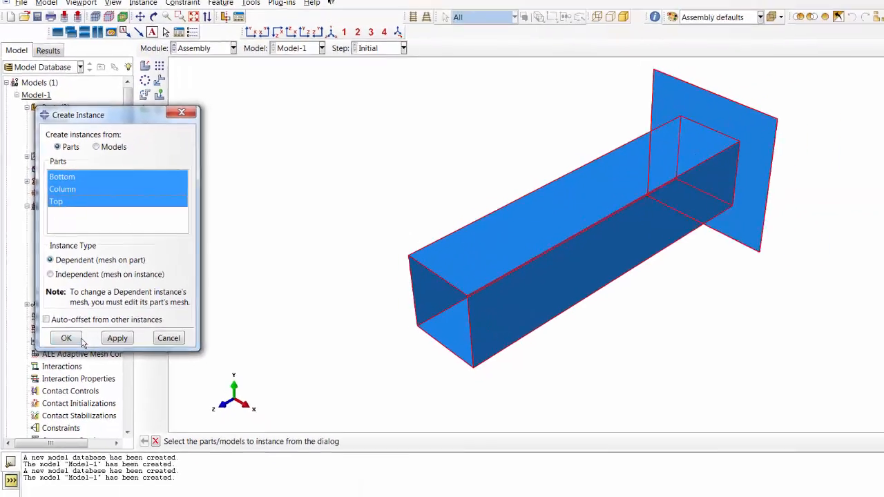
pyautogui.click(68, 338)
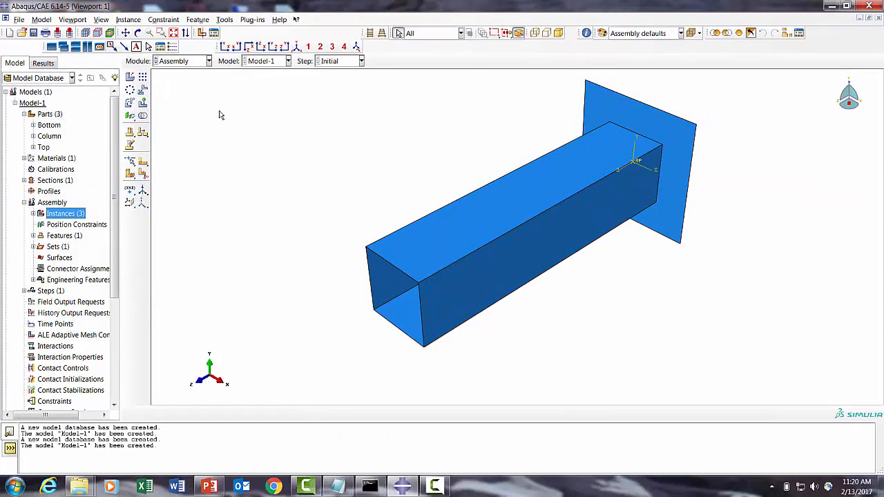
# - Translate the Top-1 instance by the vector 0,0,450 to cap the column's far end
pyautogui.click(143, 90)
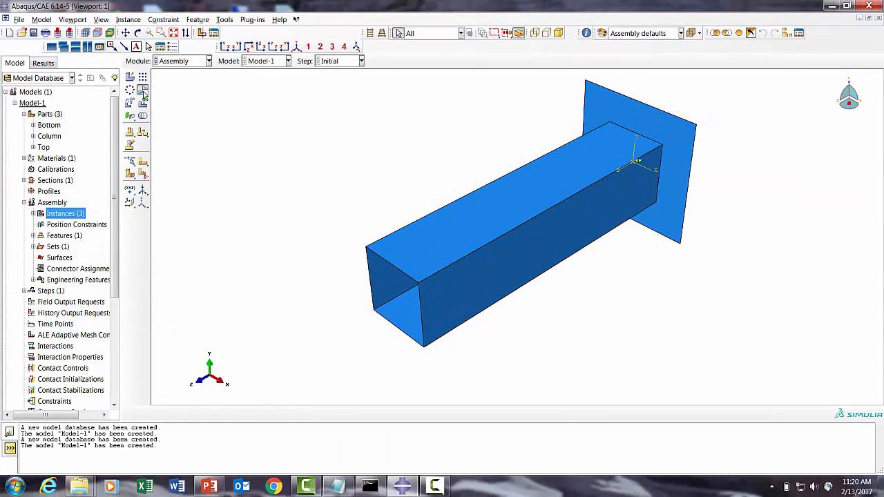
pyautogui.click(803, 413)
pyautogui.click(21, 121)
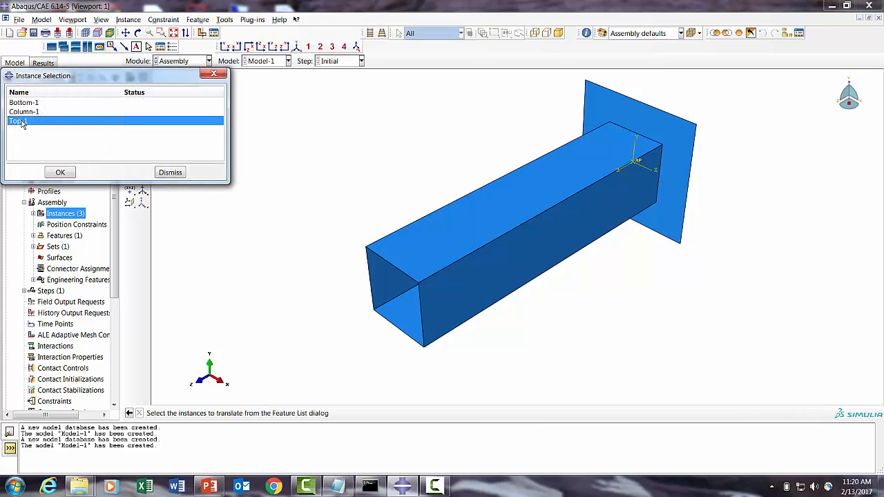
pyautogui.click(60, 173)
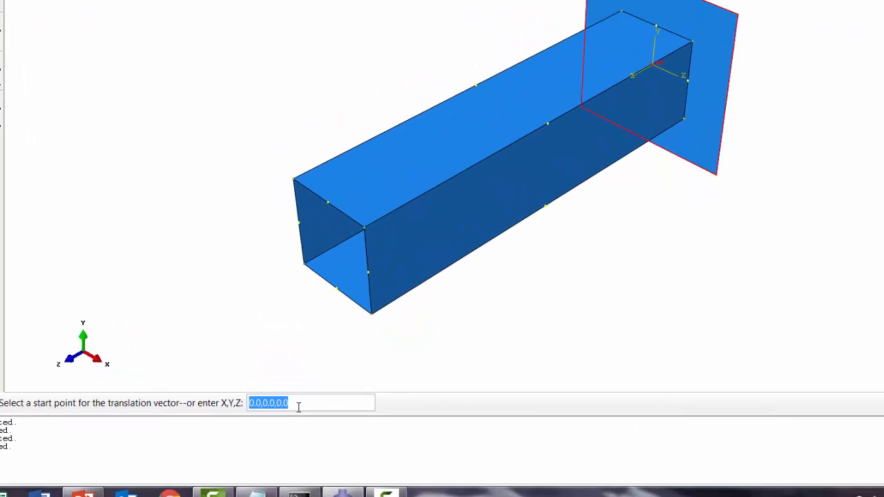
pyautogui.write('0')
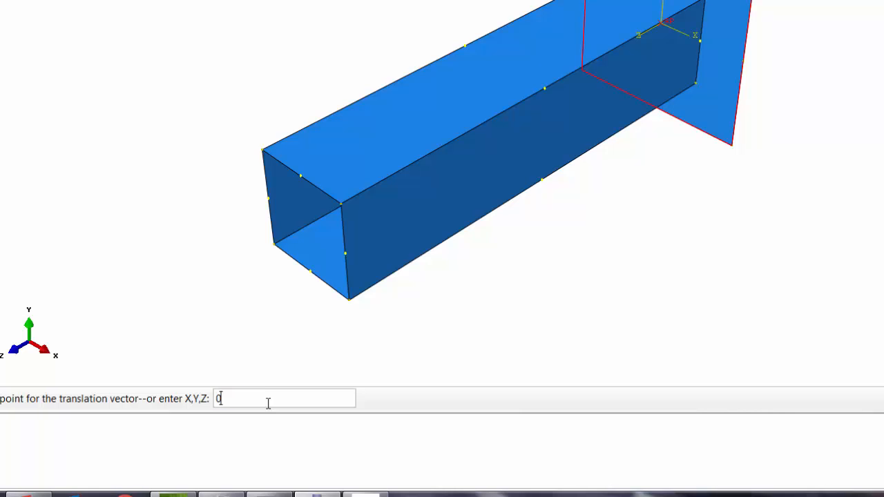
pyautogui.write(',0,450')
pyautogui.press('Return')
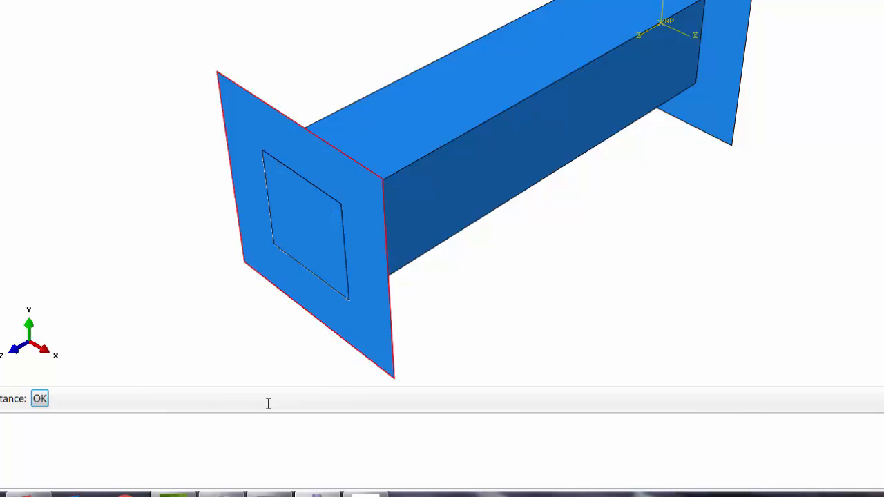
pyautogui.click(41, 399)
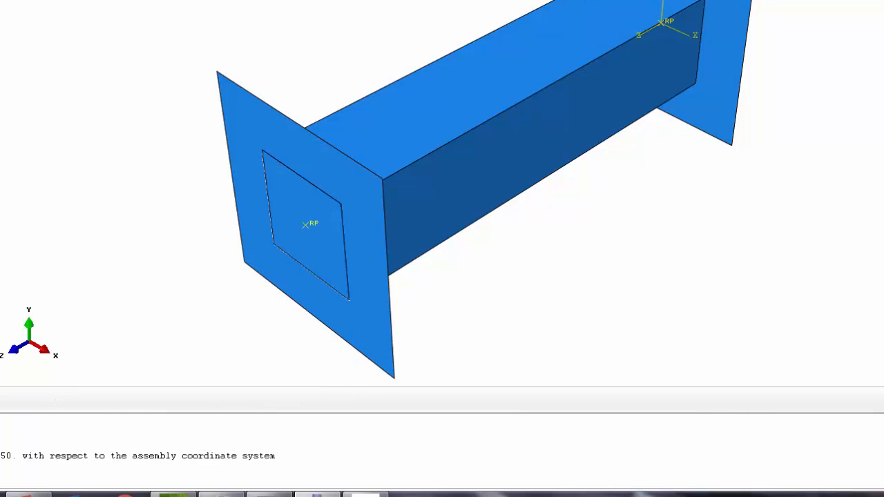
# - In the Mesh module, set the Column part's face mesh controls to the Medial axis algorithm
pyautogui.moveTo(333, 278); pyautogui.dragTo(622, 89)
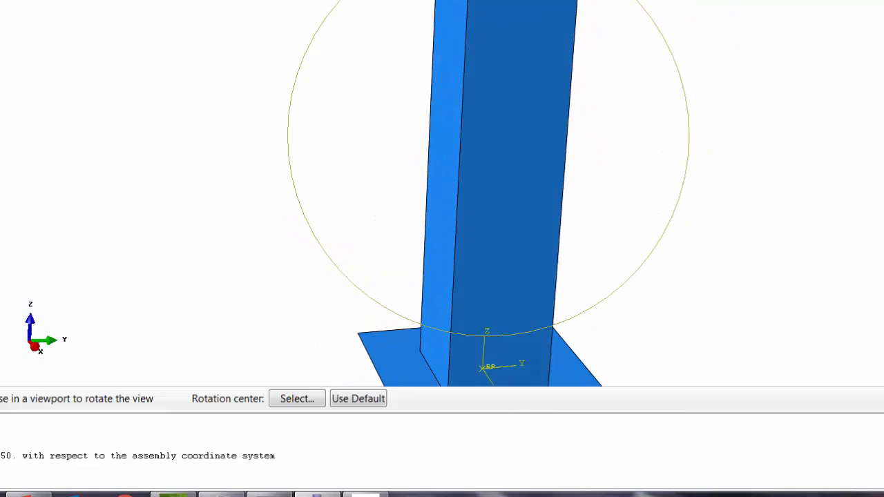
pyautogui.scroll(2, 480, 193)
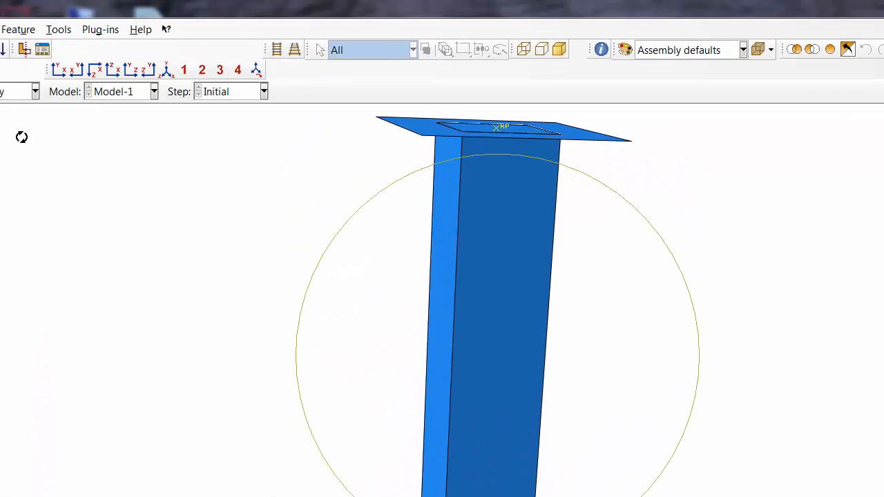
pyautogui.click(32, 93)
pyautogui.click(6, 209)
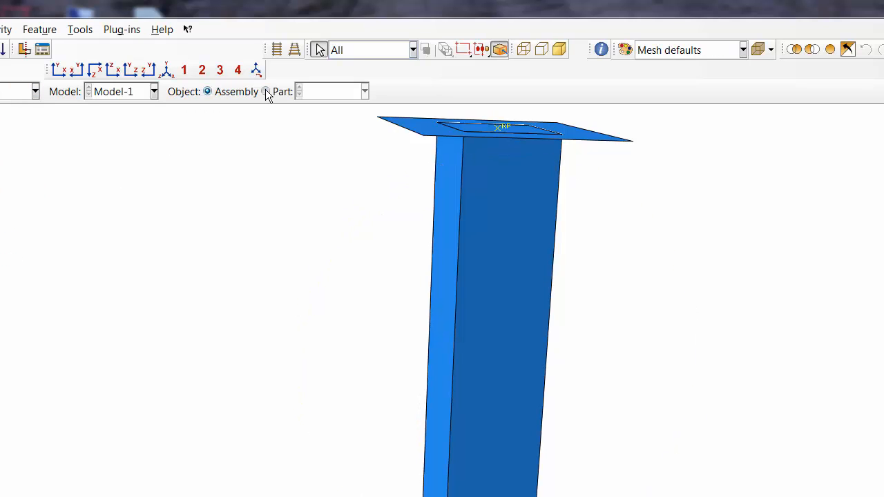
pyautogui.click(266, 92)
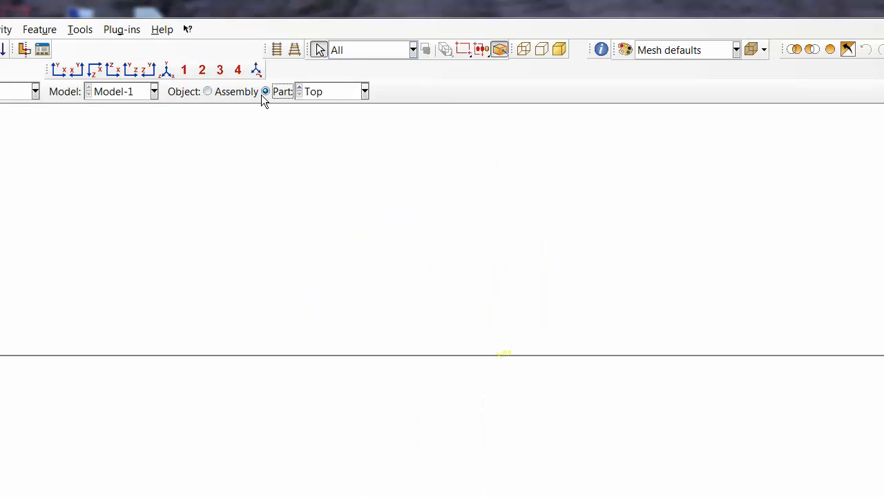
pyautogui.click(326, 91)
pyautogui.click(323, 126)
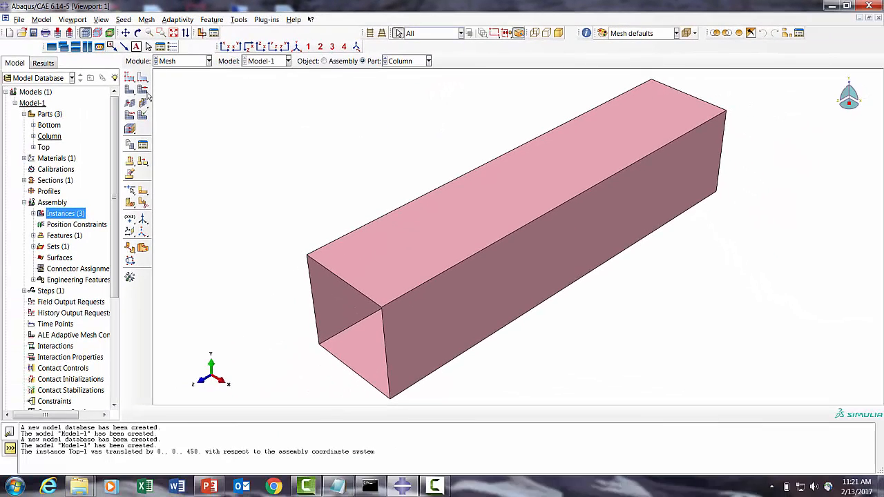
pyautogui.click(60, 122)
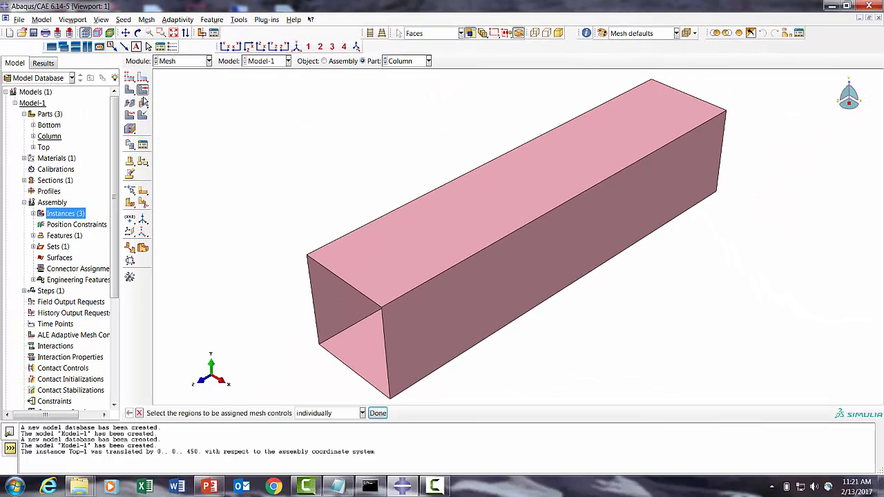
pyautogui.click(417, 182)
pyautogui.click(377, 413)
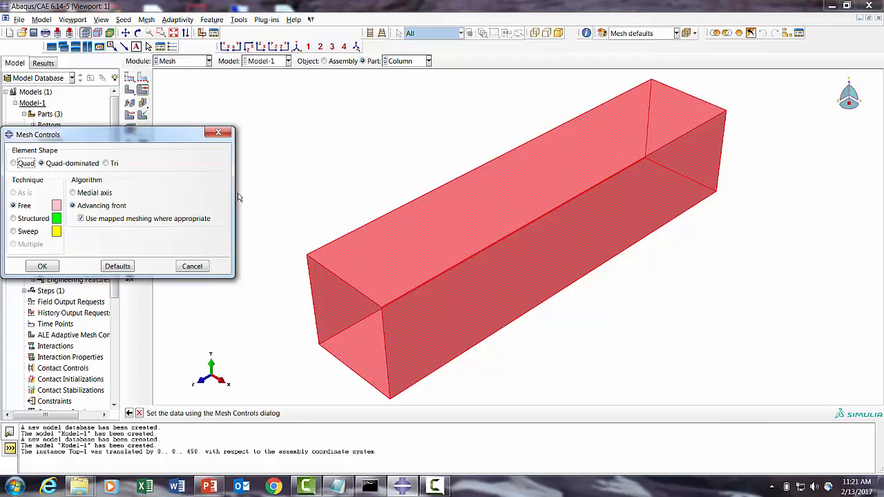
pyautogui.click(74, 193)
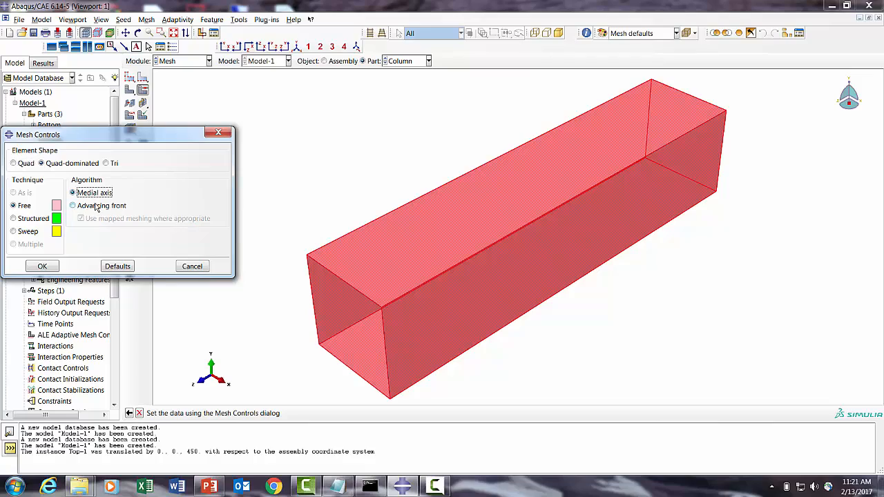
pyautogui.click(40, 266)
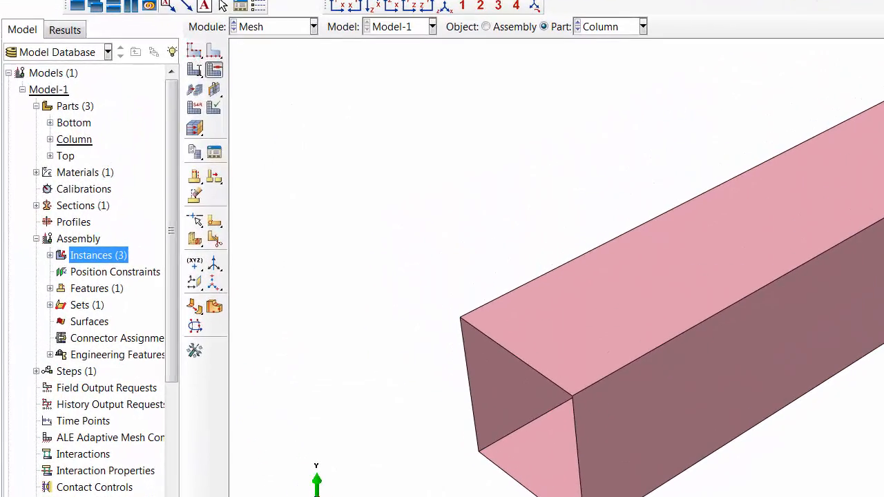
# - Seed the Column part with an approximate global size of 5
pyautogui.click(129, 77)
pyautogui.write('5')
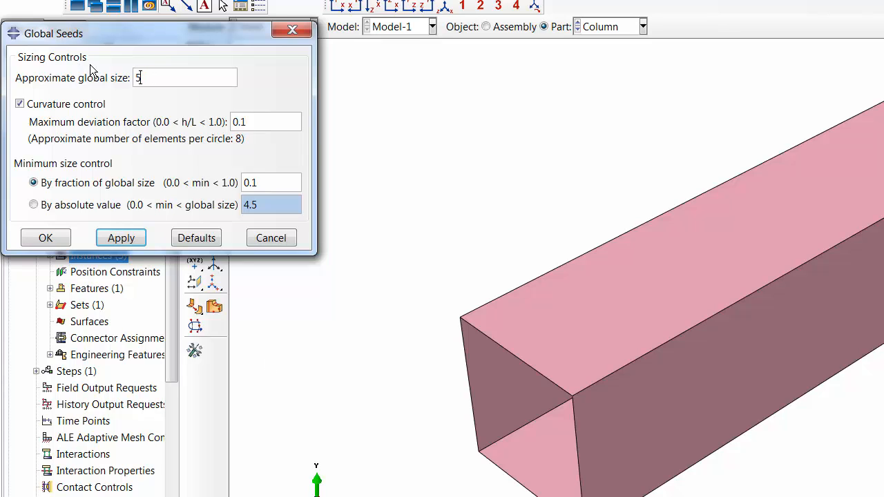
pyautogui.click(120, 238)
pyautogui.click(62, 237)
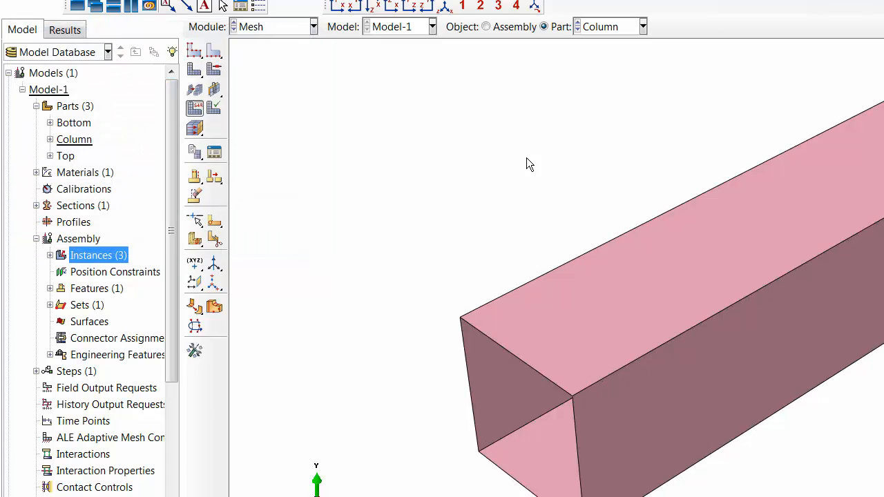
# - Assign the S4R shell element type to all of the Column's faces and mesh the Column part
pyautogui.moveTo(590, 219); pyautogui.dragTo(883, 452)
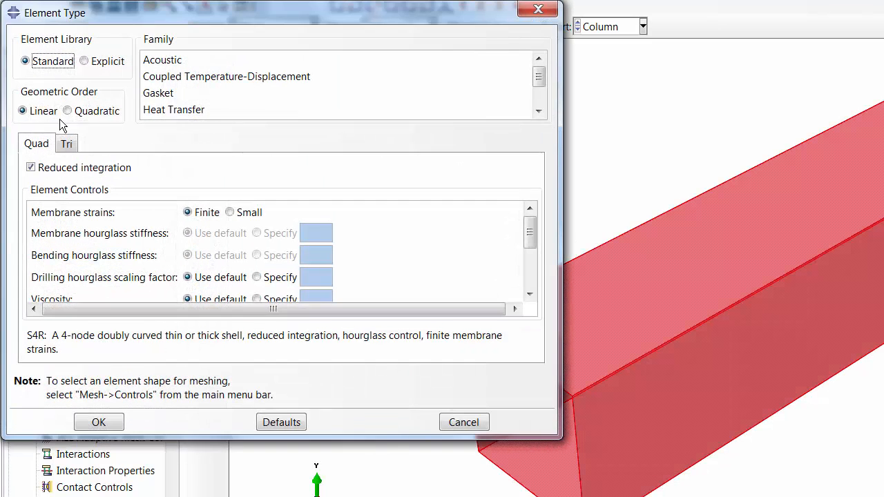
pyautogui.click(98, 420)
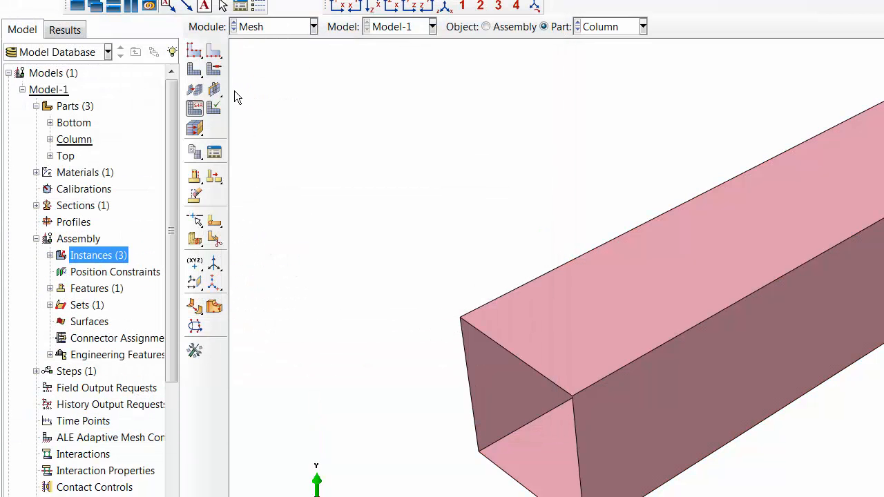
pyautogui.click(196, 112)
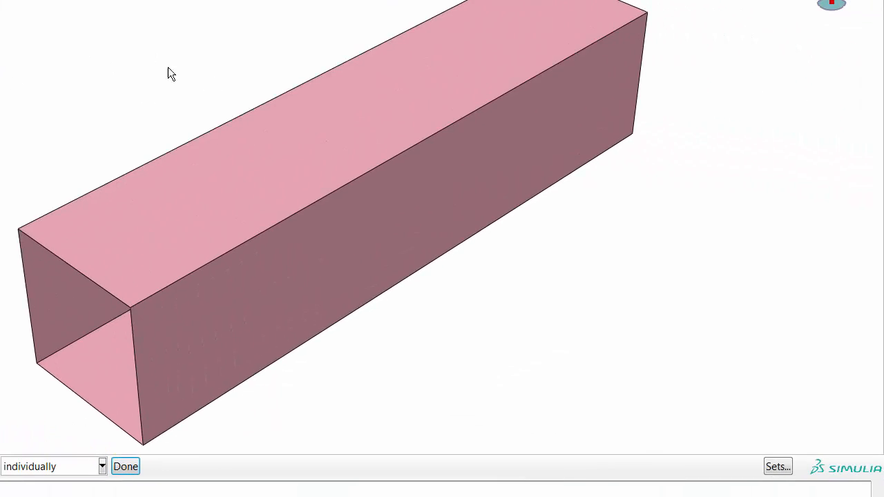
pyautogui.moveTo(167, 67); pyautogui.dragTo(605, 373)
pyautogui.click(125, 467)
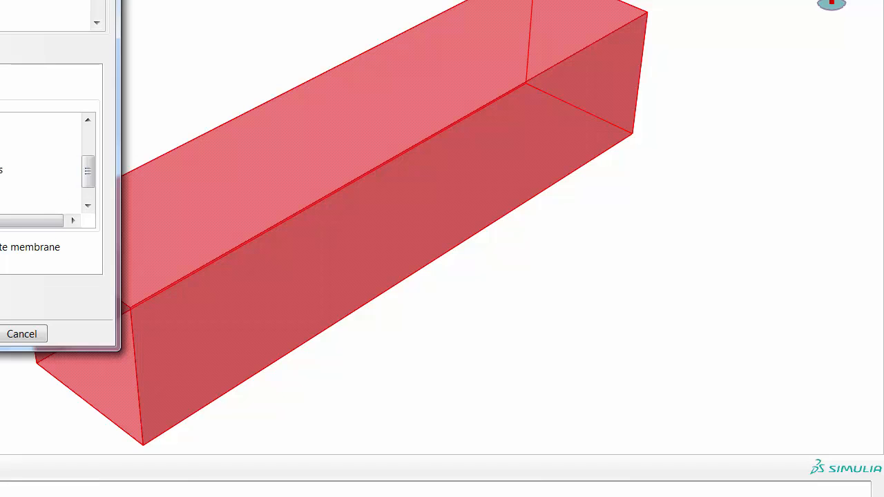
pyautogui.click(0, 333)
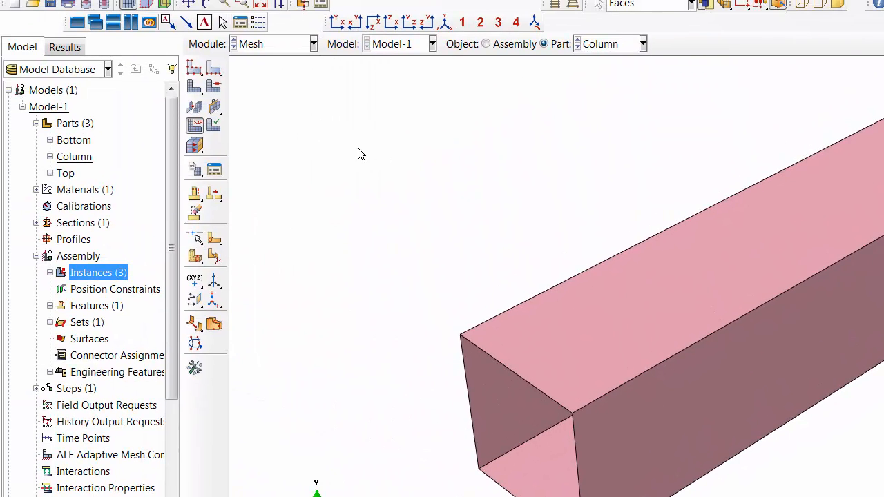
pyautogui.click(195, 88)
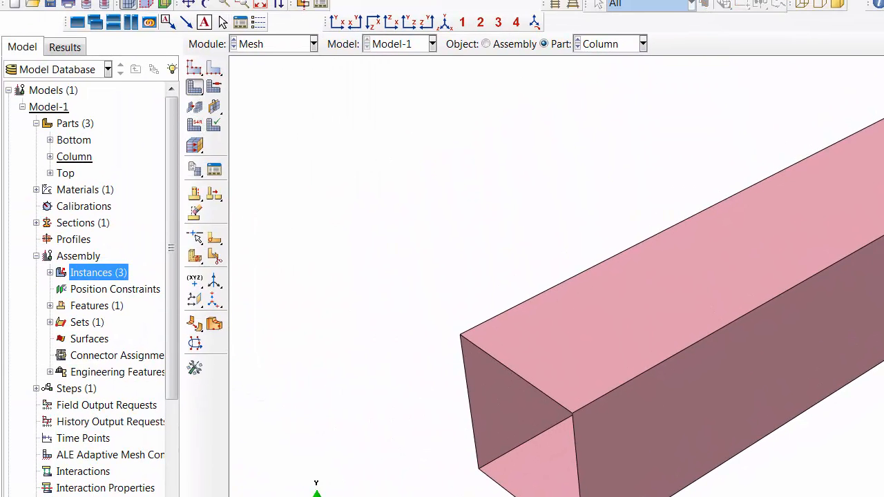
# - Switch to the Bottom part and seed it with an approximate global size of 10
pyautogui.click(612, 46)
pyautogui.click(599, 62)
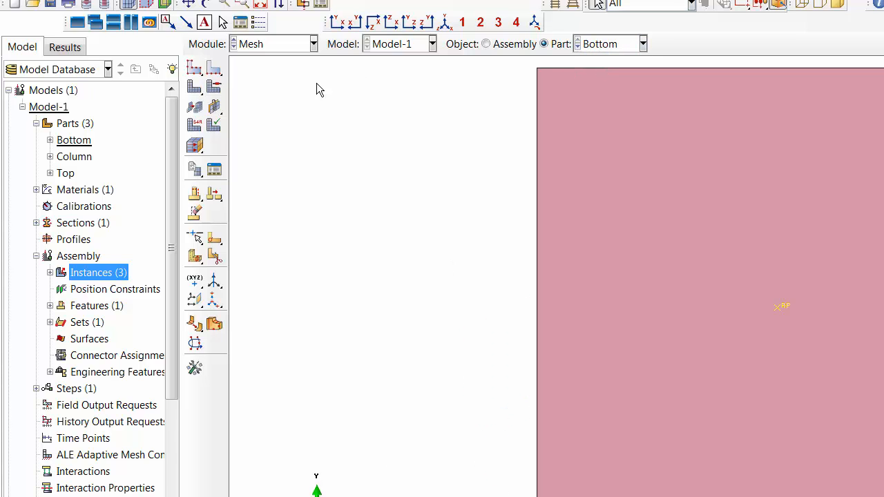
pyautogui.click(197, 69)
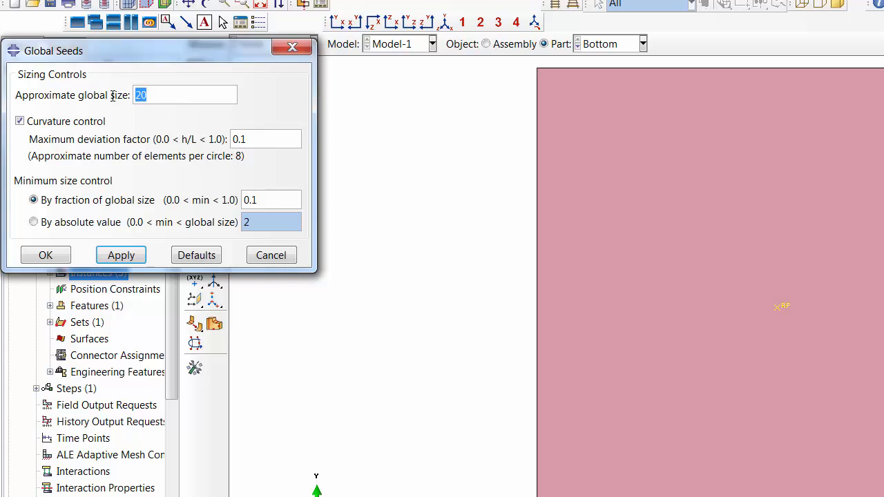
pyautogui.write('10')
pyautogui.click(44, 256)
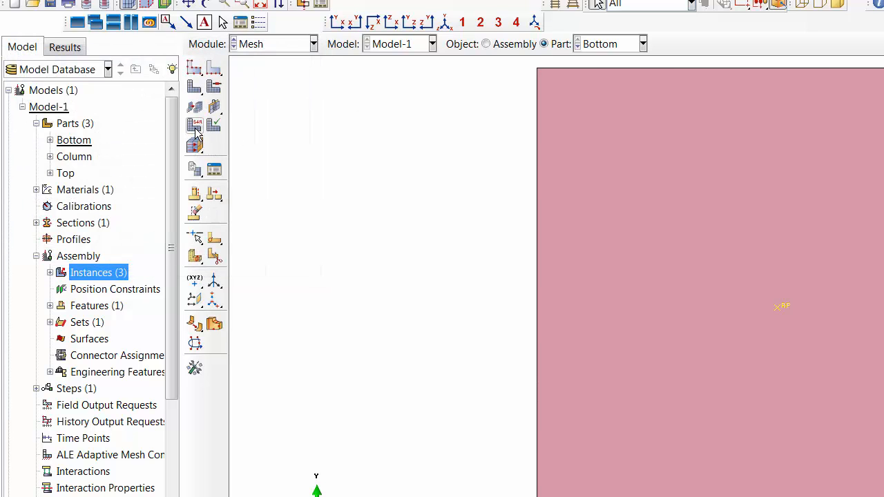
# - Assign the R3D4 discrete rigid element type to the Bottom part and mesh it
pyautogui.click(194, 126)
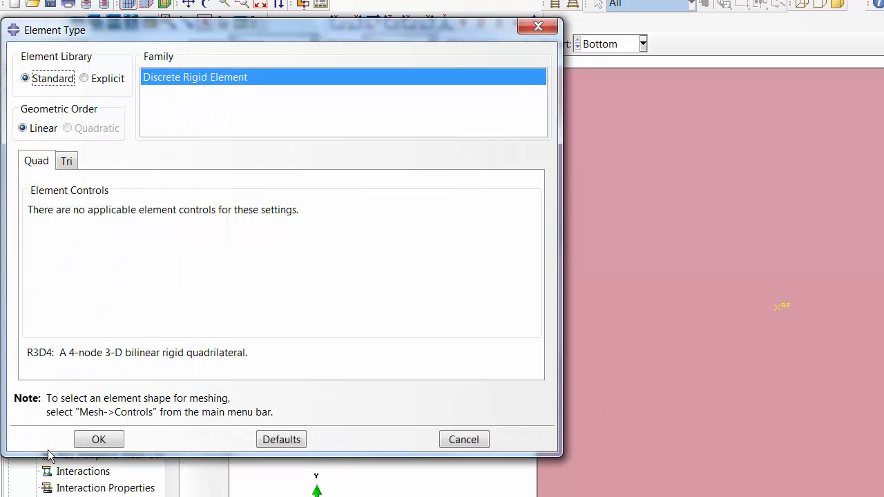
pyautogui.click(97, 440)
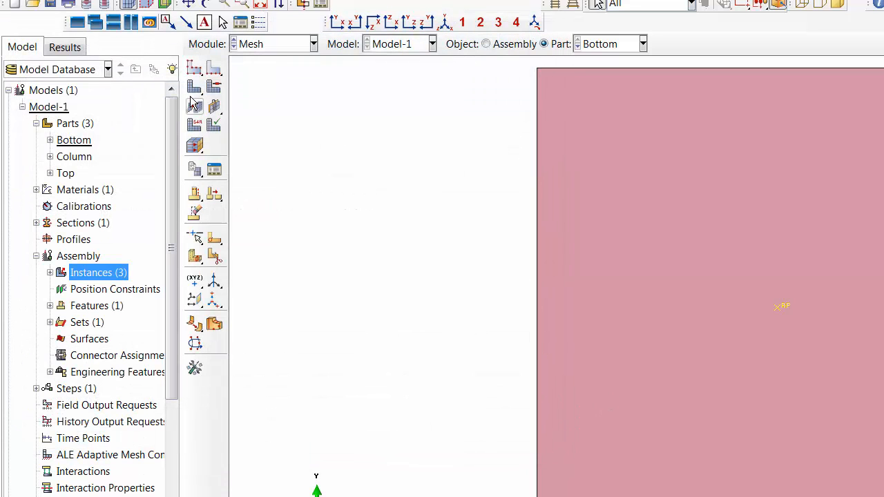
pyautogui.click(352, 496)
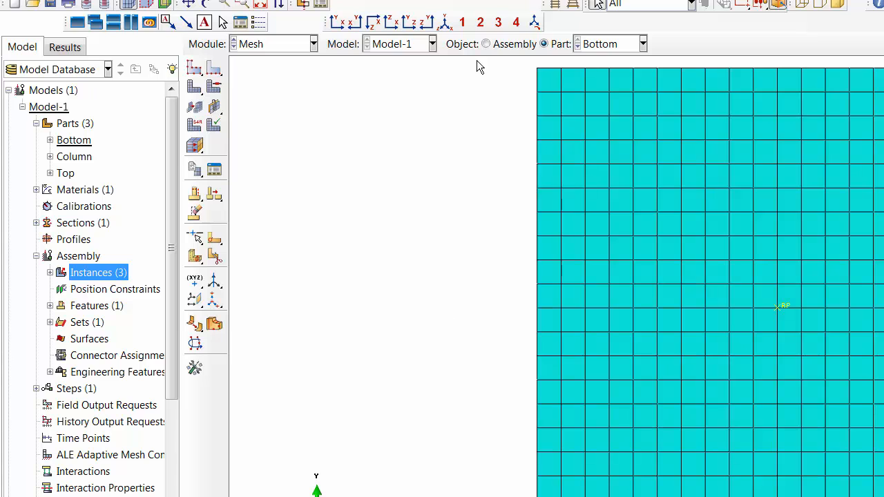
# - Switch to the Top part and seed it with an approximate global size of 10
pyautogui.click(613, 42)
pyautogui.click(592, 92)
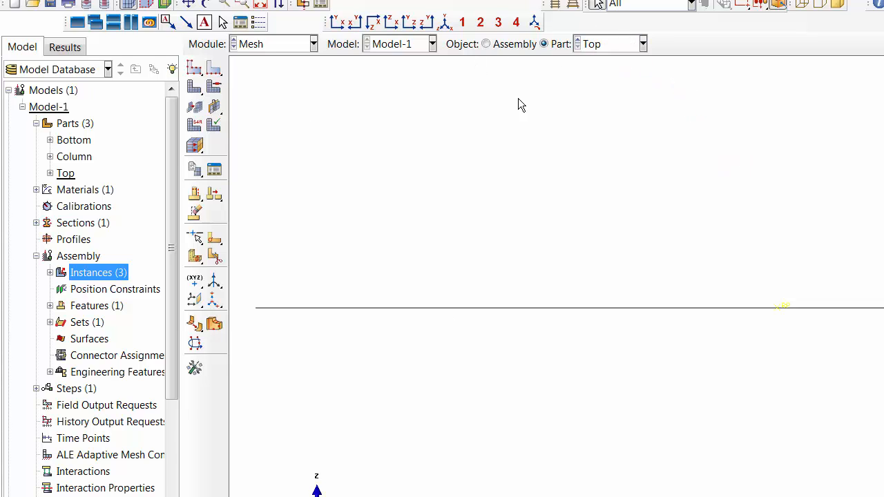
pyautogui.click(195, 69)
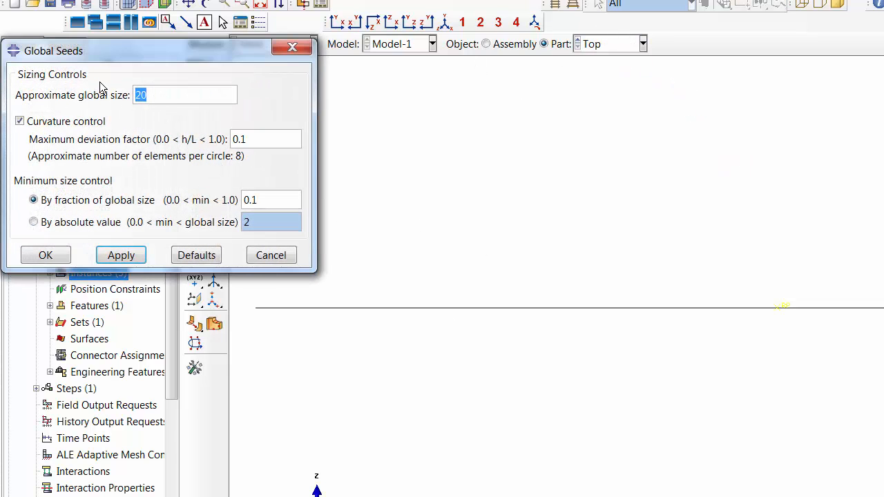
pyautogui.write('10')
pyautogui.click(119, 256)
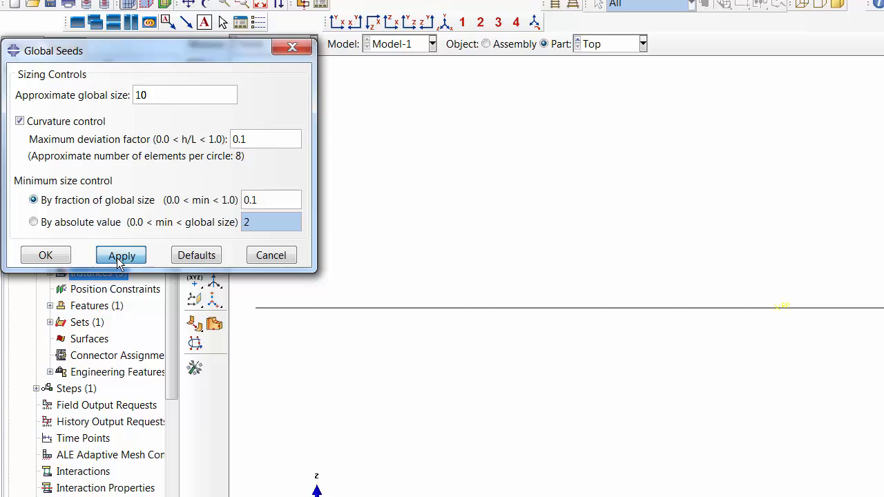
pyautogui.click(42, 256)
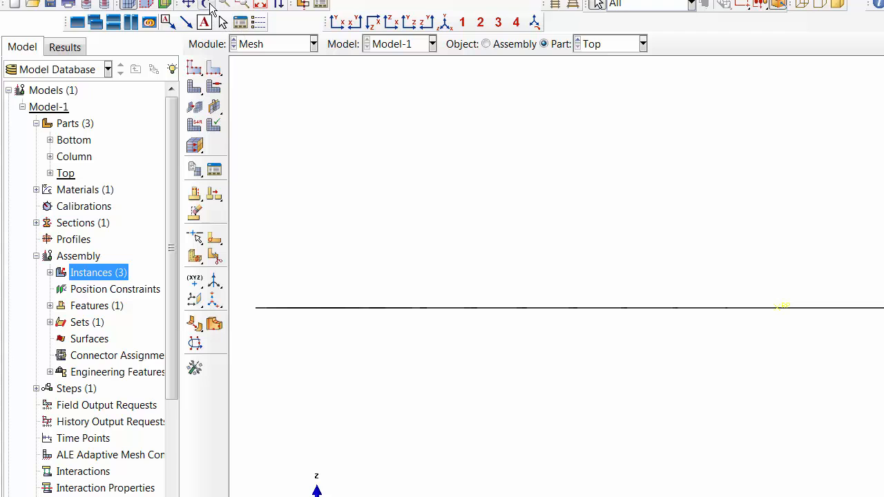
# - Rotate the Top part's mesh and display the whole meshed assembly
pyautogui.click(206, 3)
pyautogui.moveTo(784, 281); pyautogui.dragTo(531, 92)
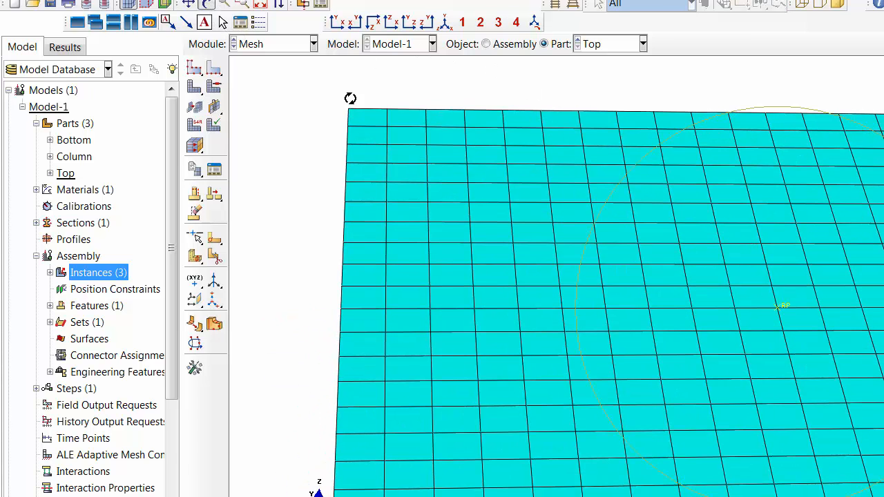
pyautogui.click(500, 46)
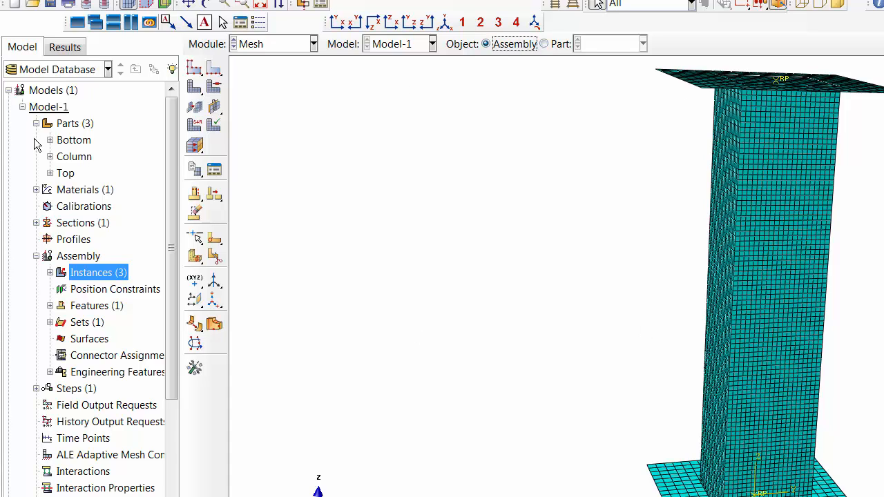
pyautogui.click(49, 157)
pyautogui.click(95, 194)
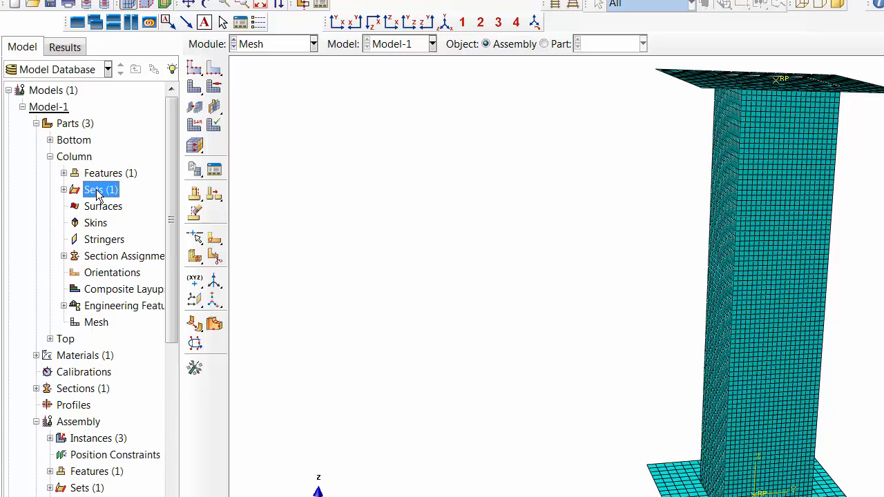
pyautogui.rightClick(95, 193)
pyautogui.click(138, 217)
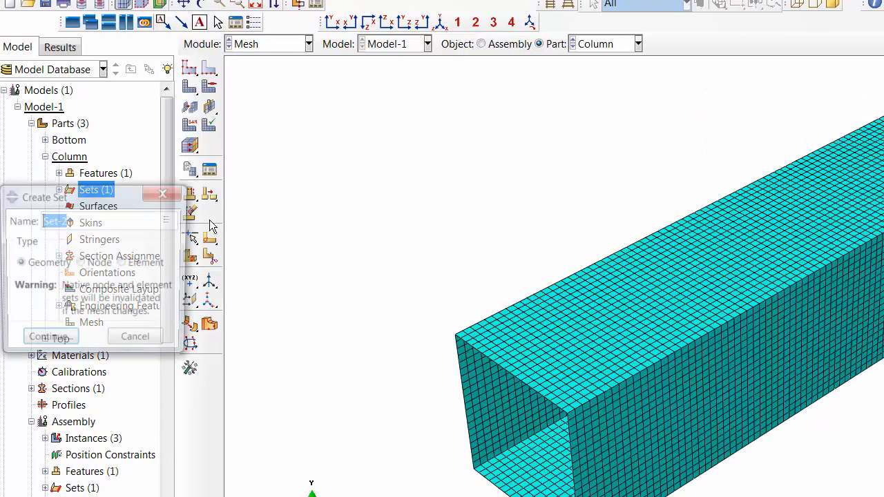
pyautogui.click(387, 24)
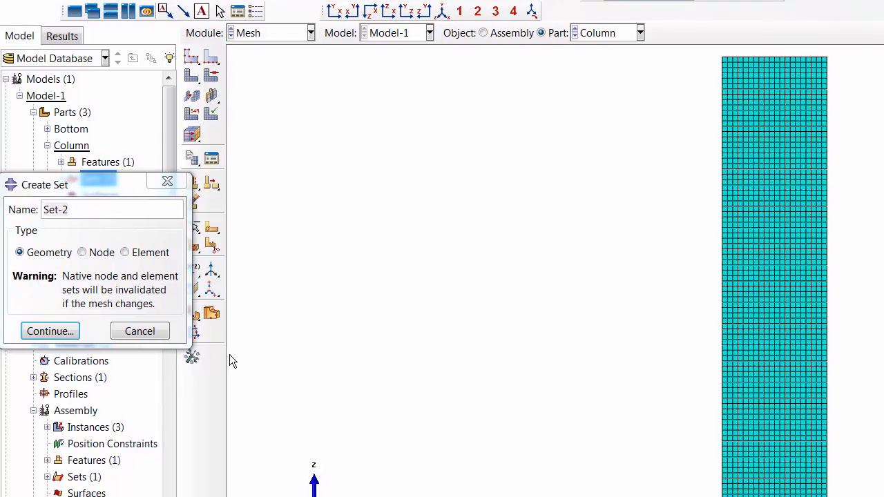
pyautogui.click(80, 264)
pyautogui.moveTo(99, 221); pyautogui.dragTo(0, 208)
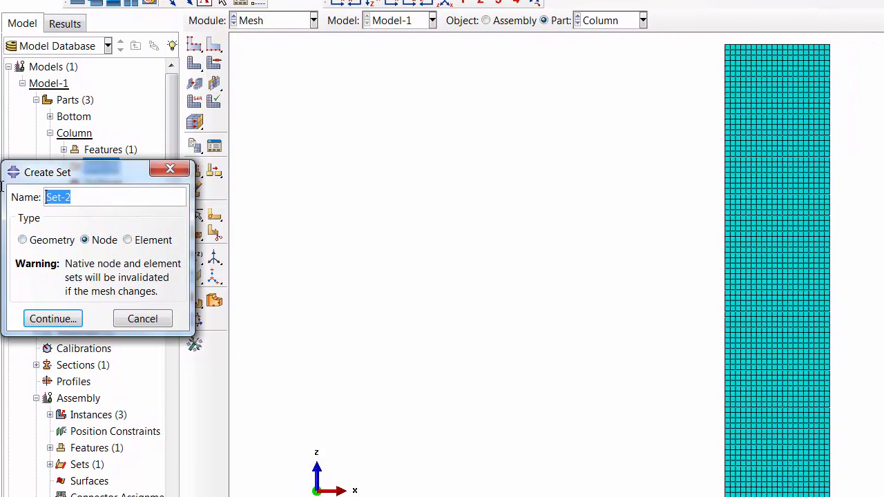
pyautogui.press('BackSpace')
pyautogui.write('Bottom_Nodes')
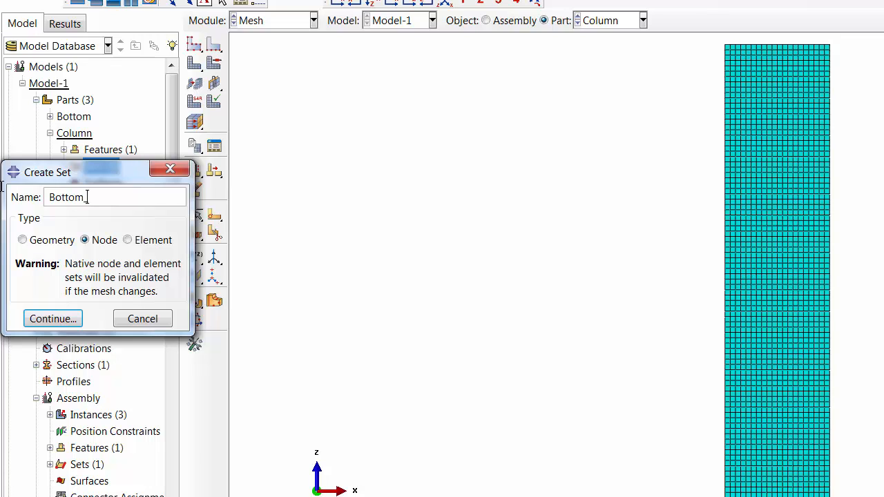
pyautogui.click(69, 324)
pyautogui.click(115, 319)
pyautogui.click(69, 321)
pyautogui.click(115, 319)
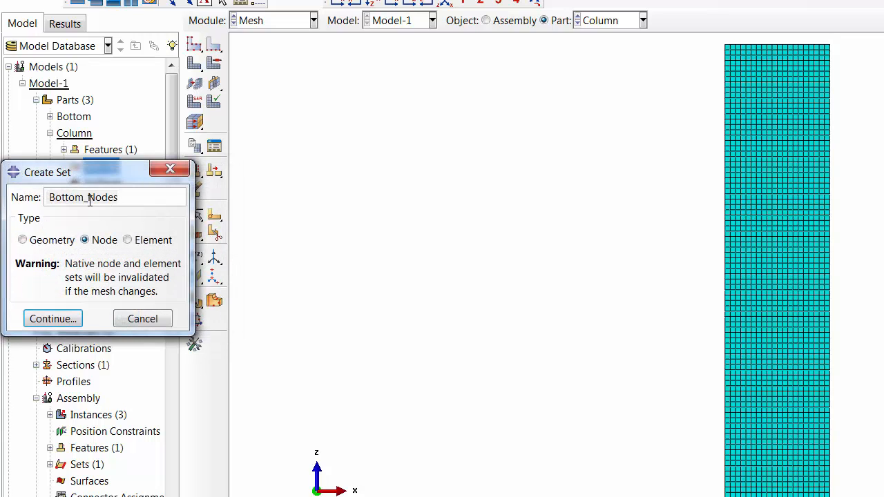
pyautogui.moveTo(82, 198); pyautogui.dragTo(66, 201)
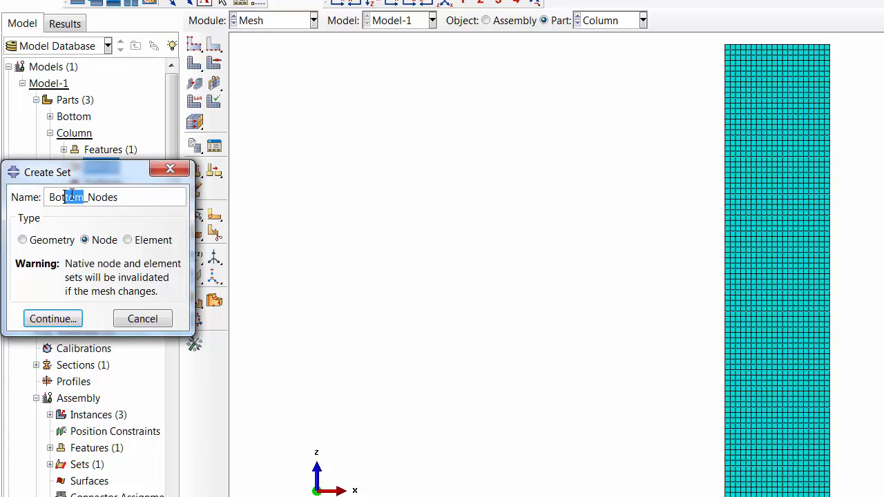
pyautogui.press('BackSpace')
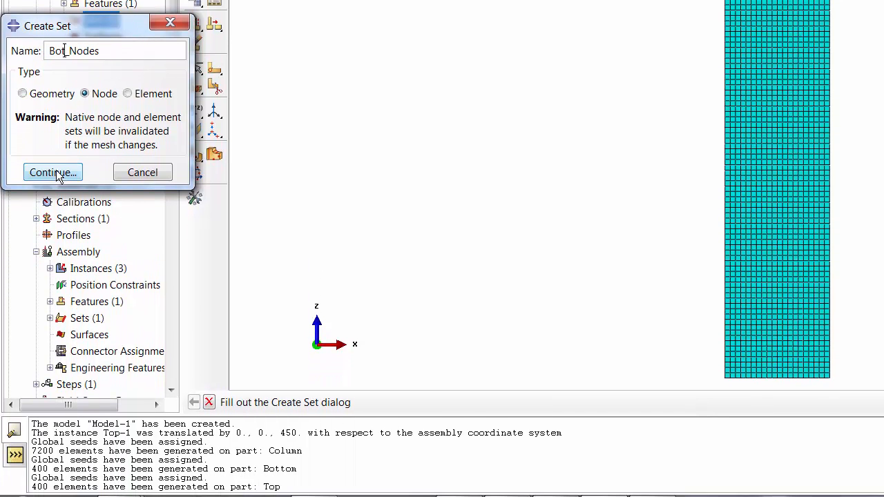
pyautogui.click(58, 174)
pyautogui.click(114, 172)
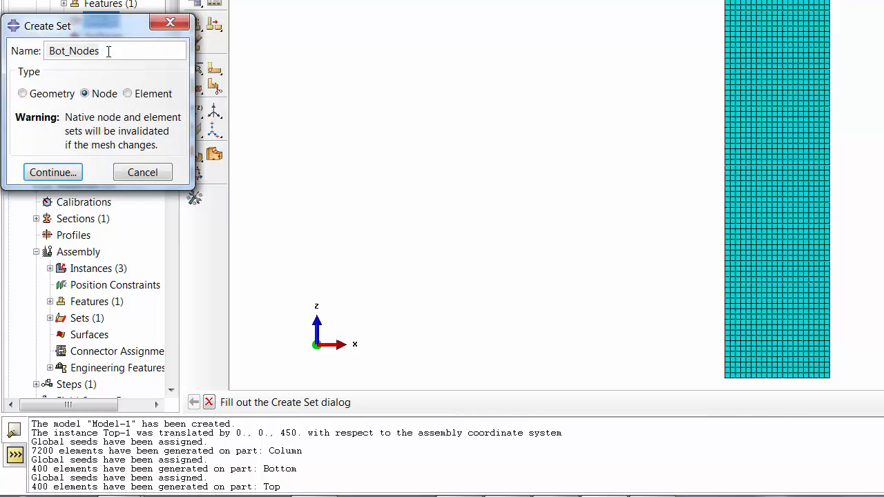
pyautogui.doubleClick(109, 51)
pyautogui.press('BackSpace')
pyautogui.click(152, 172)
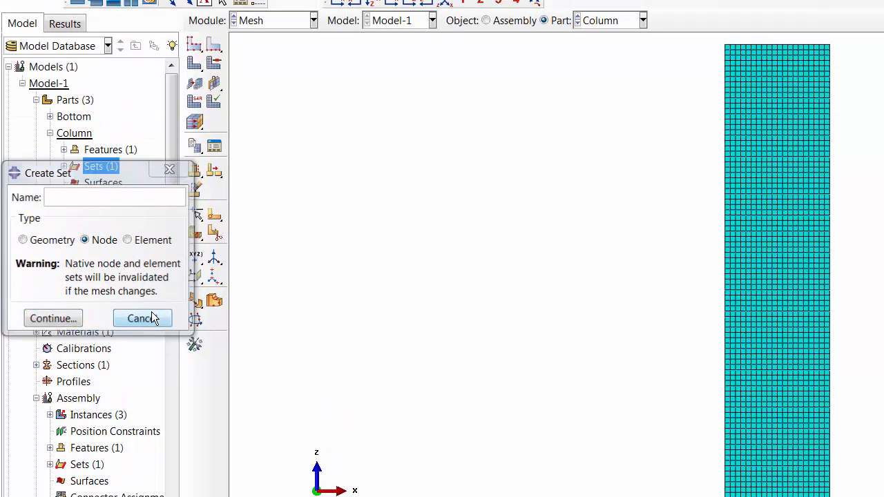
# - Start creating a node set named Bot on the Column part
pyautogui.rightClick(103, 167)
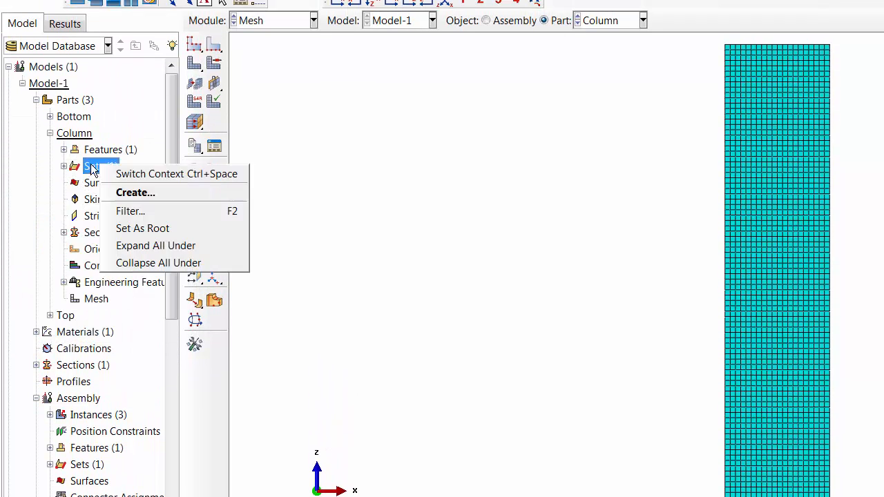
pyautogui.click(114, 191)
pyautogui.click(91, 242)
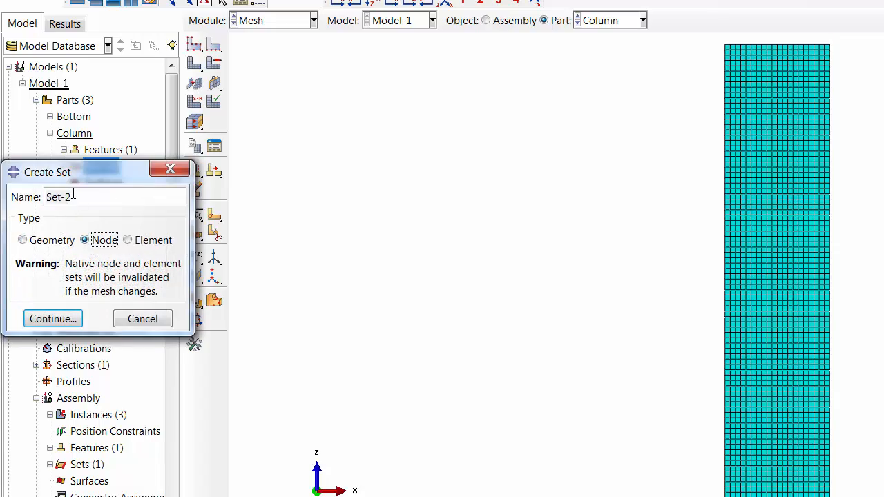
pyautogui.moveTo(73, 197); pyautogui.dragTo(17, 195)
pyautogui.write('Bot')
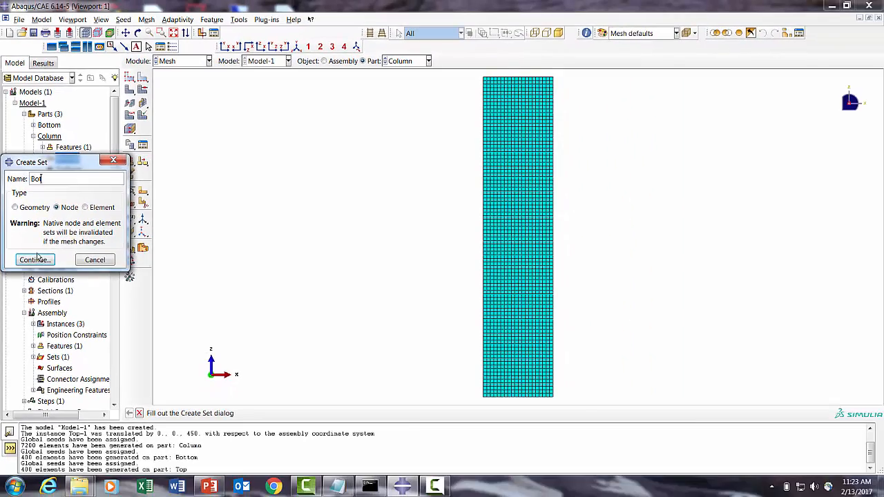
pyautogui.click(38, 259)
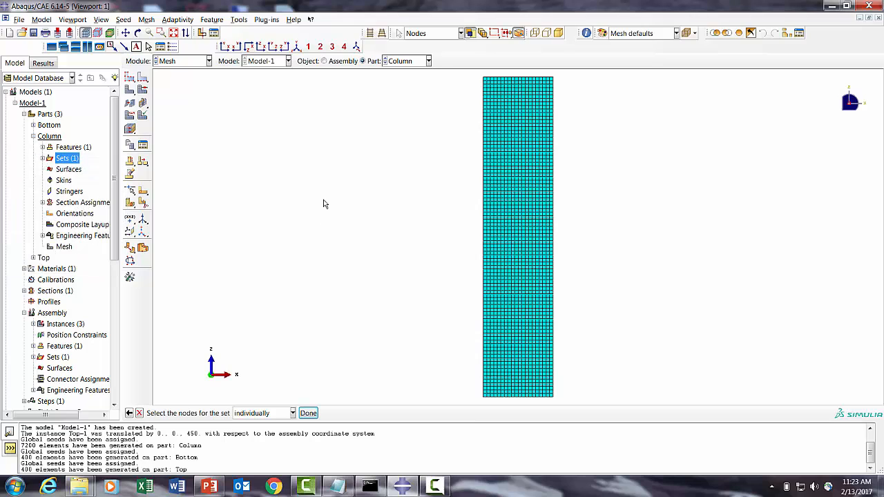
# - Zoom to the column's bottom end and box-select the nodes along its bottom edge for the set
pyautogui.click(161, 32)
pyautogui.moveTo(462, 381); pyautogui.dragTo(605, 411)
pyautogui.click(139, 413)
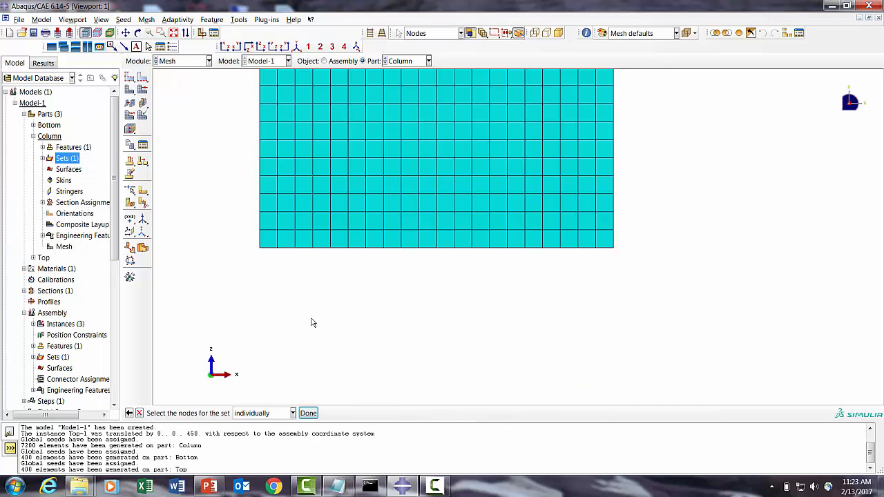
pyautogui.moveTo(250, 236); pyautogui.dragTo(764, 319)
pyautogui.click(371, 34)
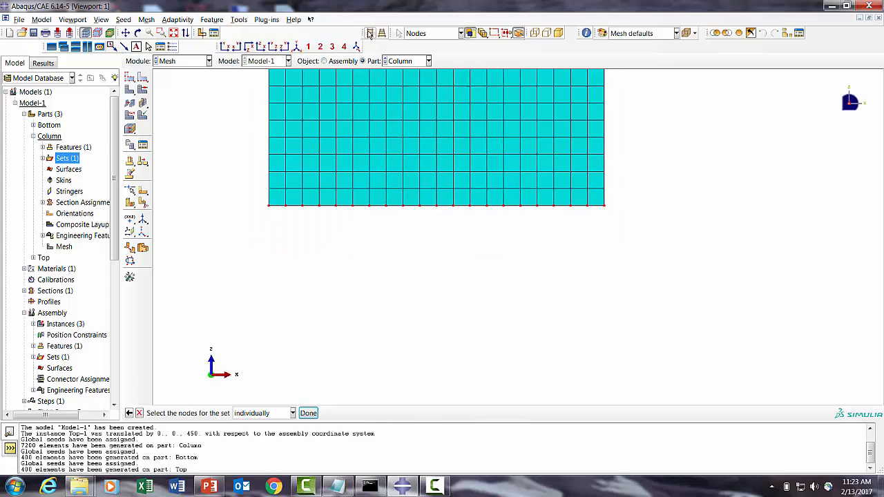
pyautogui.click(173, 32)
pyautogui.click(137, 32)
pyautogui.moveTo(271, 151); pyautogui.dragTo(251, 122)
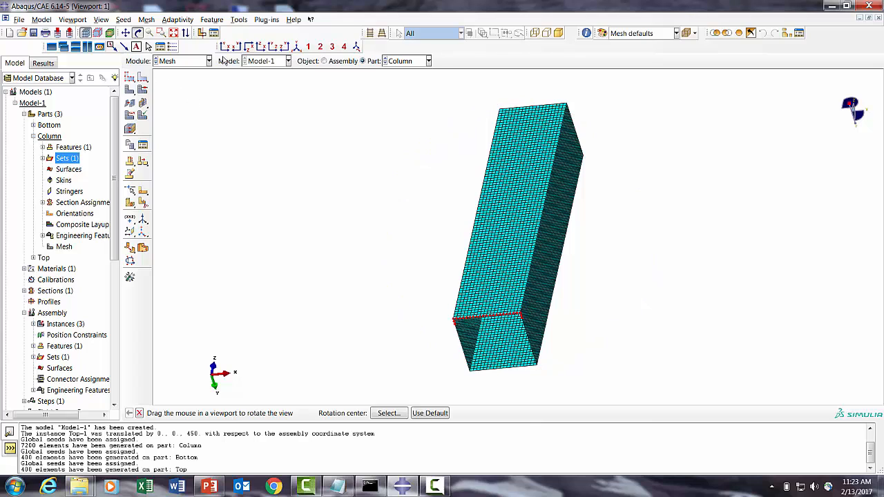
pyautogui.click(262, 47)
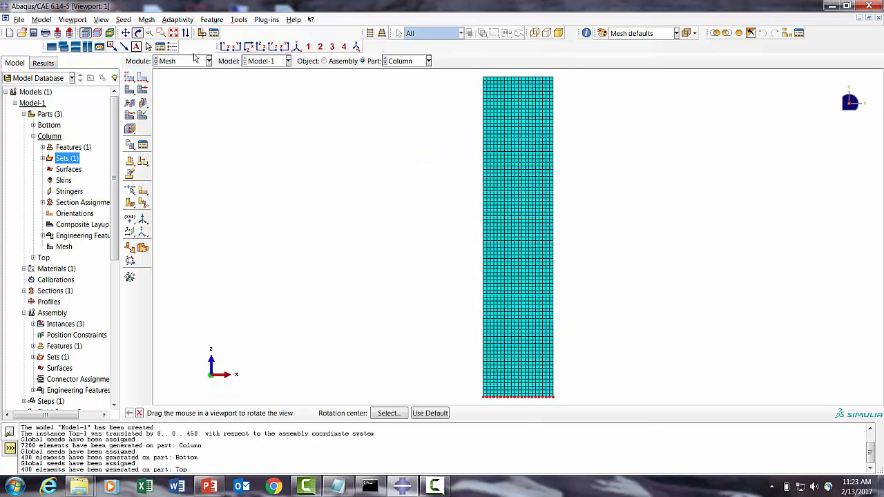
# - Reselect the bottom-edge nodes from the front view and finish the Bot node set
pyautogui.click(160, 33)
pyautogui.moveTo(461, 365); pyautogui.dragTo(617, 408)
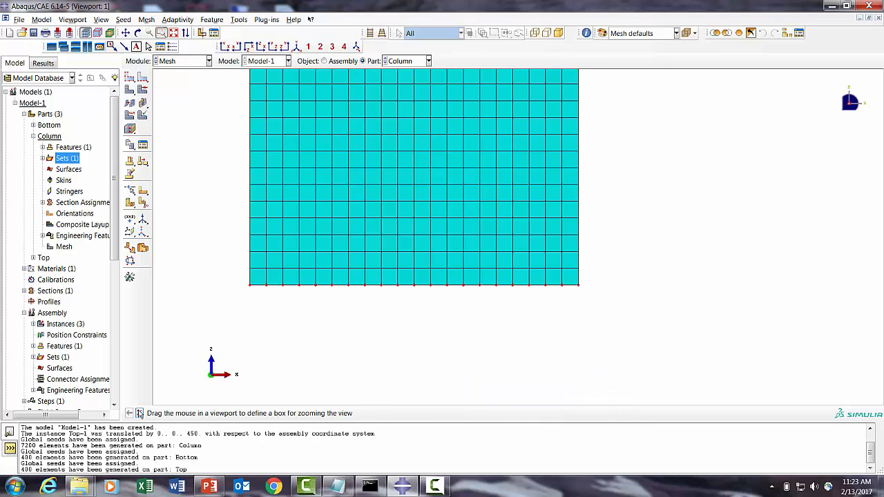
pyautogui.click(139, 413)
pyautogui.moveTo(239, 276); pyautogui.dragTo(775, 354)
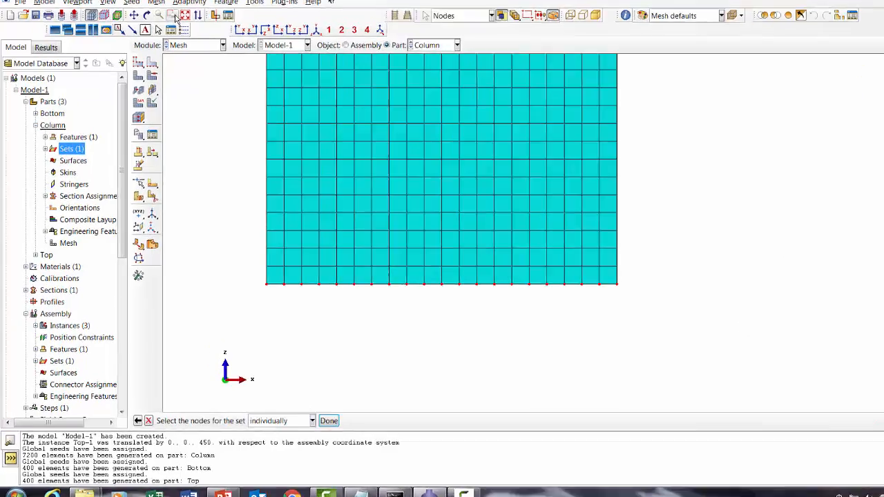
pyautogui.click(174, 33)
pyautogui.click(138, 33)
pyautogui.moveTo(490, 230); pyautogui.dragTo(470, 133)
pyautogui.moveTo(705, 51); pyautogui.dragTo(684, 49)
pyautogui.click(209, 470)
pyautogui.click(462, 471)
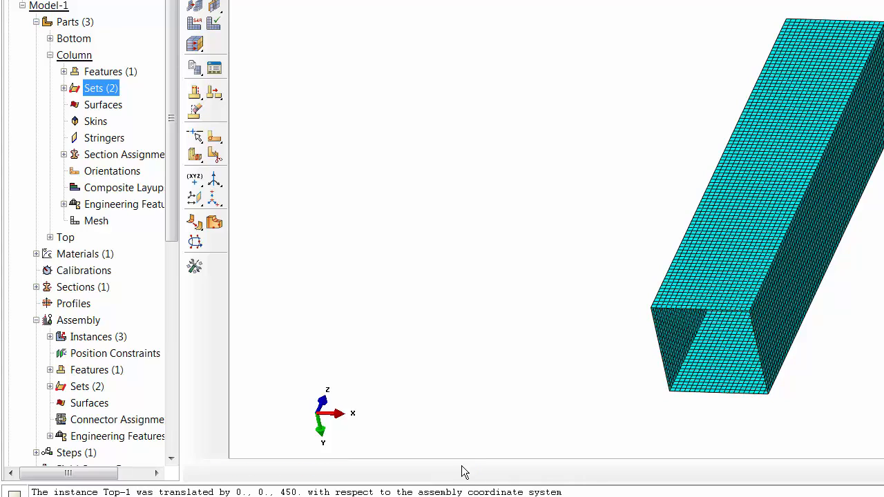
# - Start creating a node set named Top on the Column part
pyautogui.click(64, 88)
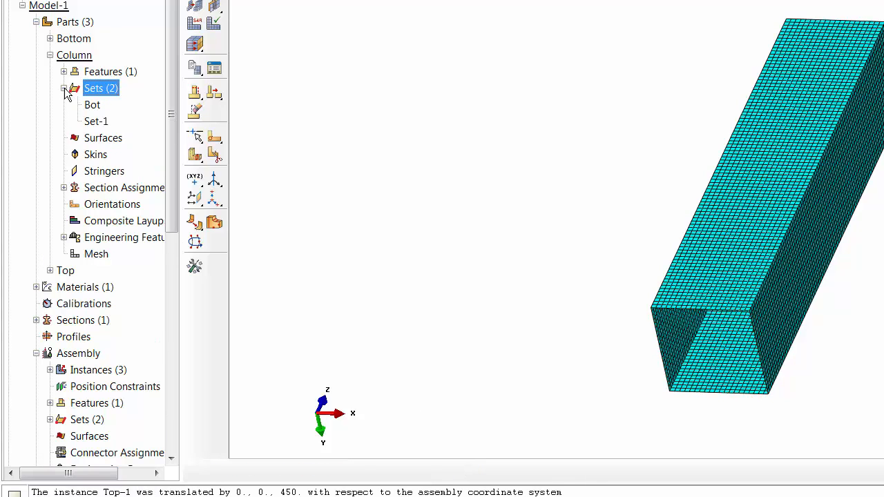
pyautogui.rightClick(100, 90)
pyautogui.click(119, 120)
pyautogui.click(104, 162)
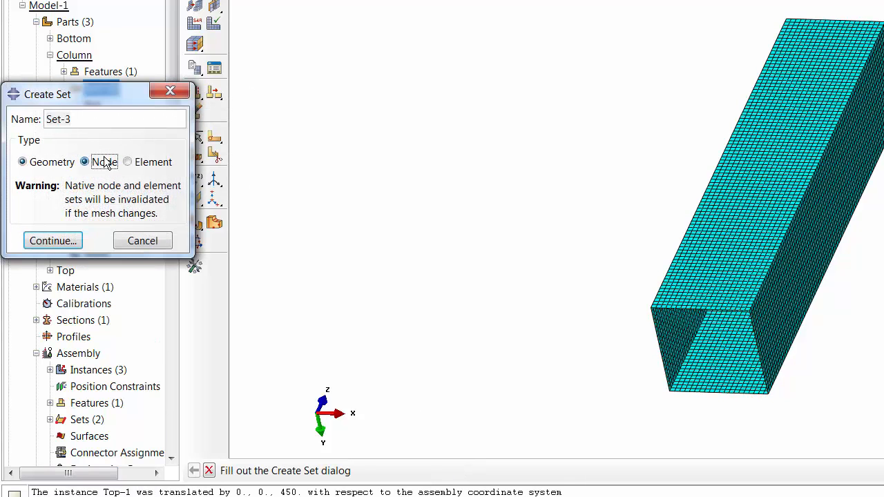
pyautogui.write('Top')
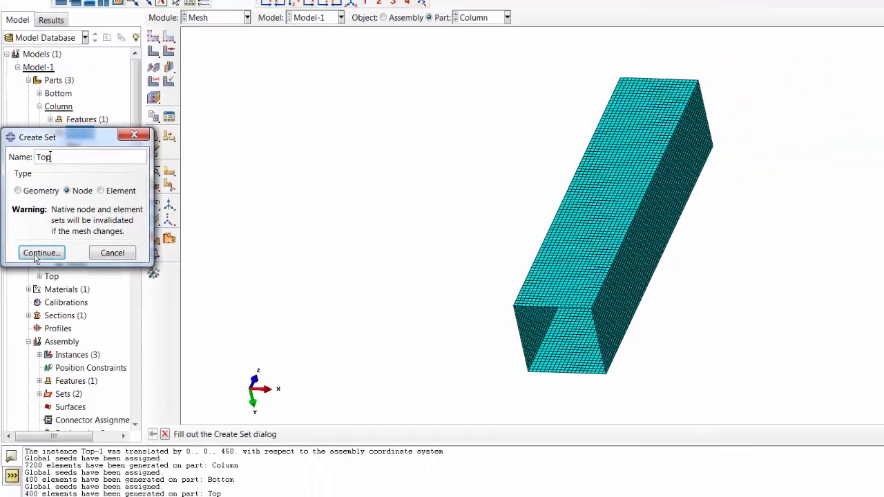
pyautogui.click(54, 240)
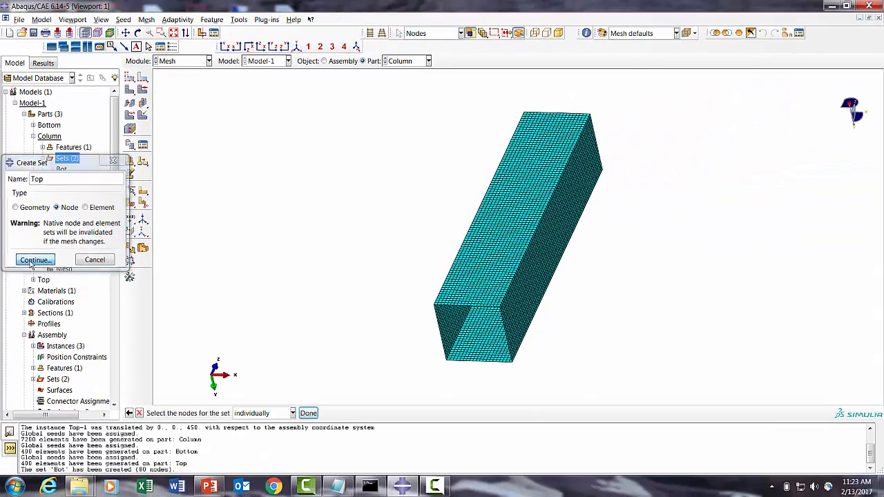
# - Box-select the nodes along the column's top edge and finish the Top node set
pyautogui.click(261, 47)
pyautogui.click(161, 32)
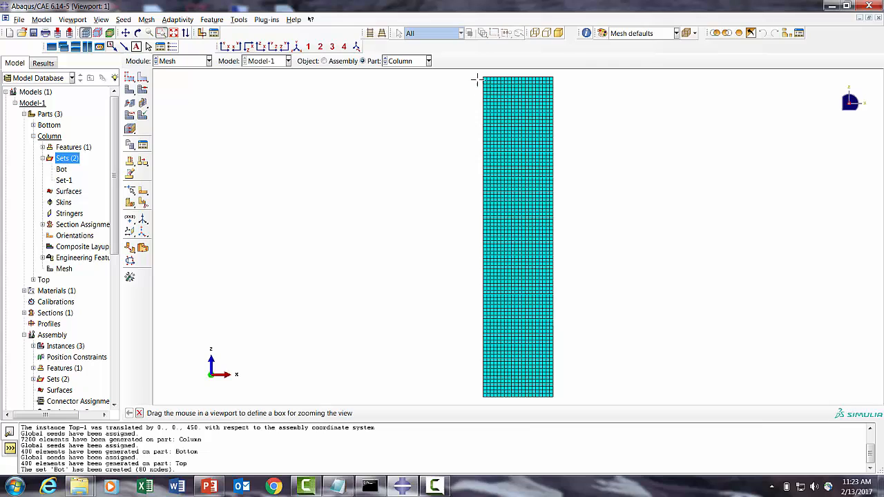
pyautogui.moveTo(471, 72); pyautogui.dragTo(573, 87)
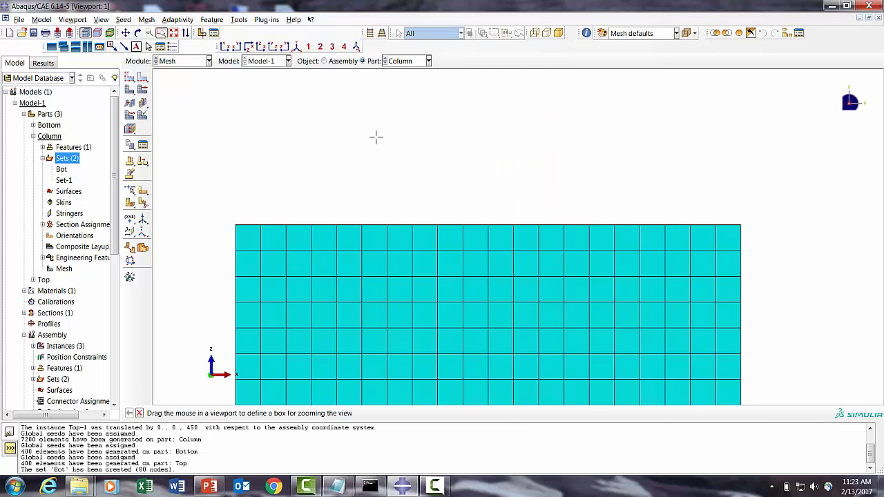
pyautogui.click(129, 412)
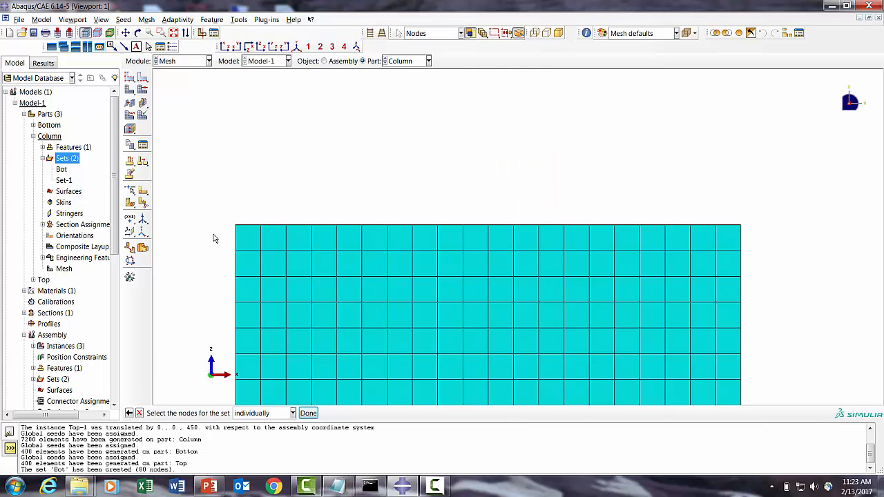
pyautogui.moveTo(551, 241); pyautogui.dragTo(843, 237)
pyautogui.click(136, 33)
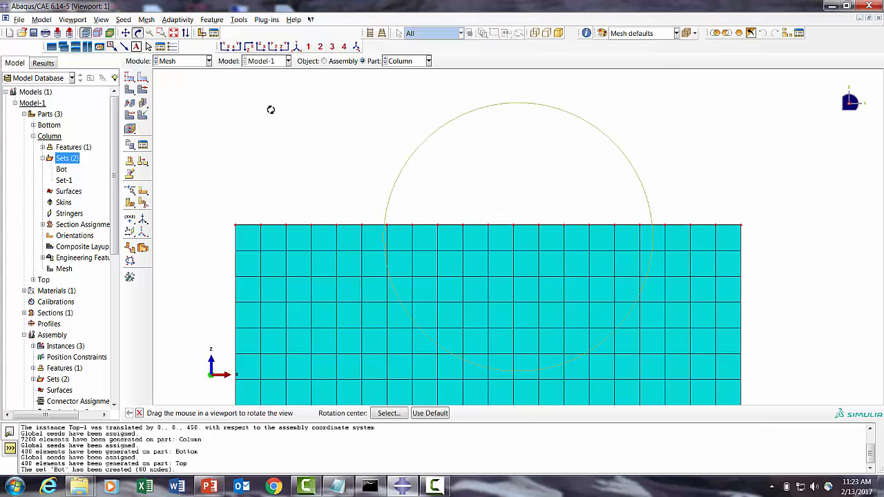
pyautogui.click(126, 32)
pyautogui.click(138, 33)
pyautogui.moveTo(481, 184); pyautogui.dragTo(504, 245)
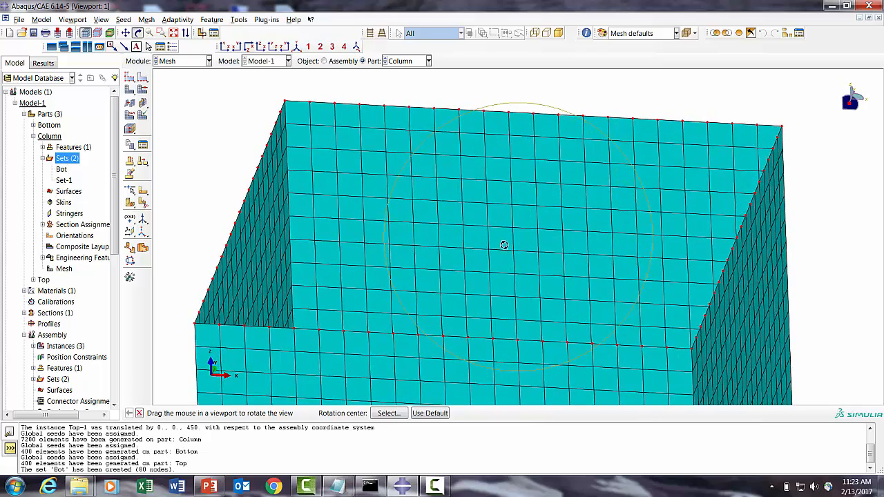
pyautogui.click(139, 412)
pyautogui.click(307, 413)
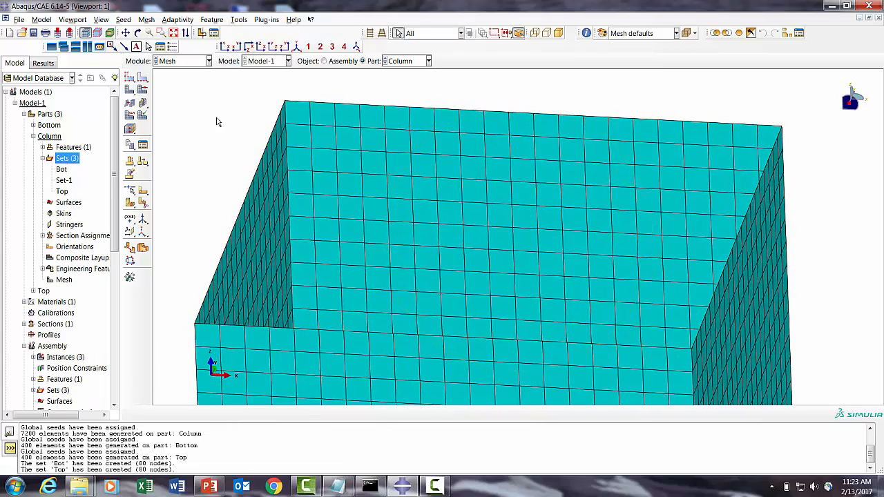
# - Switch to the Interaction module
pyautogui.click(187, 60)
pyautogui.click(179, 117)
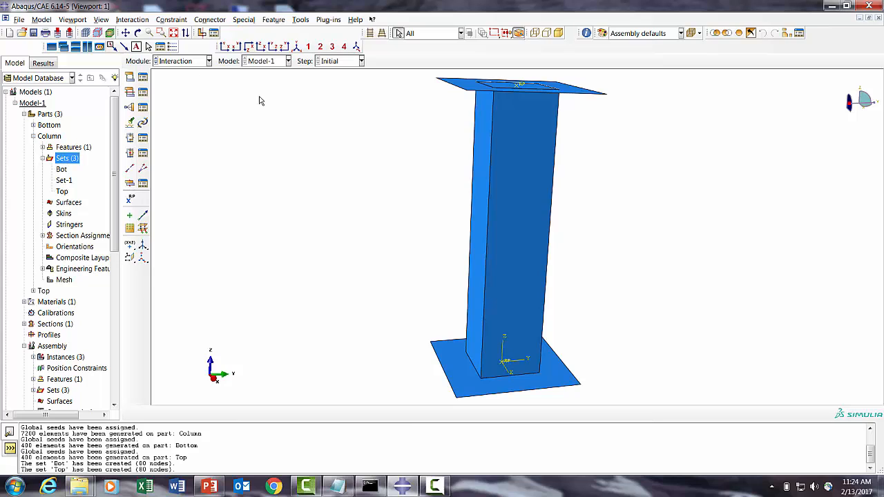
pyautogui.click(170, 62)
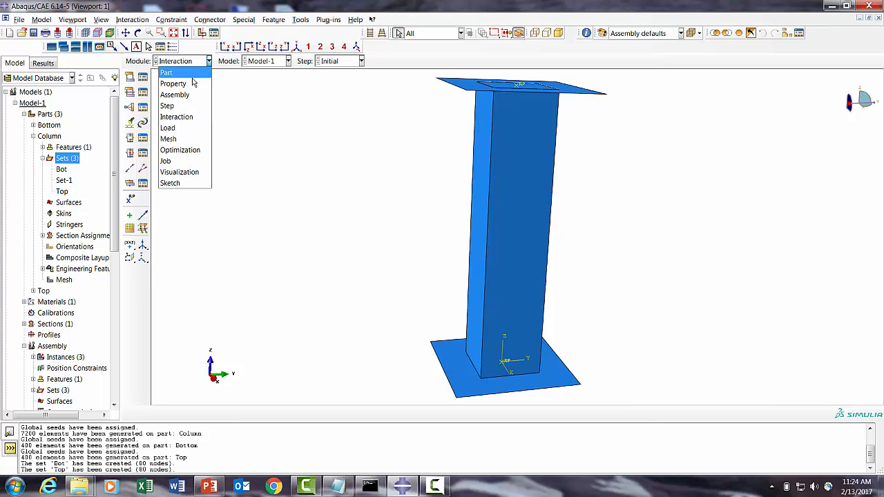
pyautogui.click(178, 117)
# - Create a new Tie constraint named Bottom from the constraint manager
pyautogui.click(145, 110)
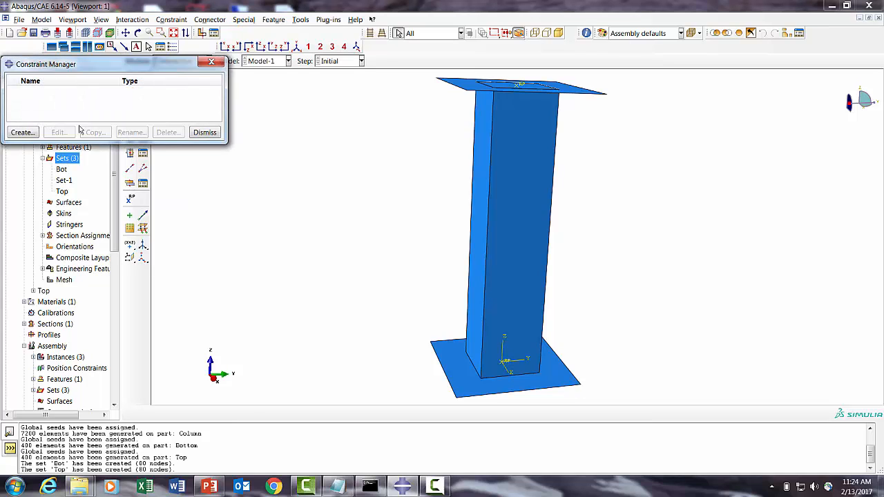
pyautogui.click(21, 132)
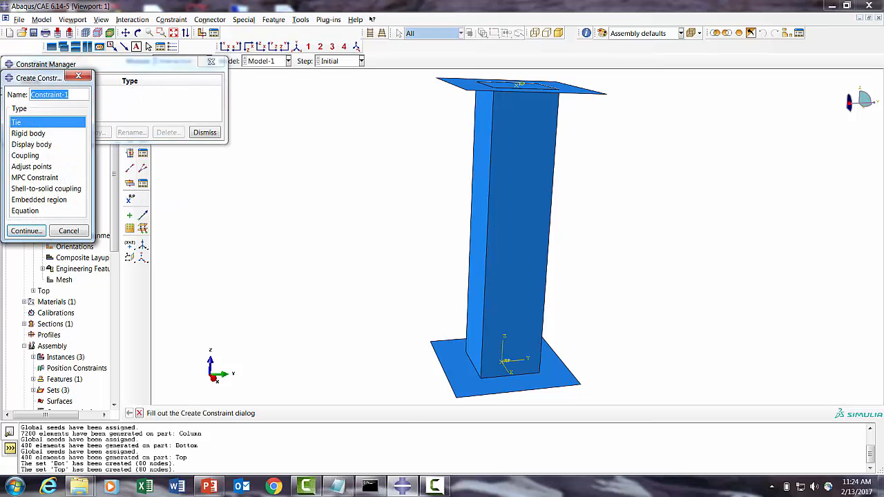
pyautogui.write('Bottom')
pyautogui.click(21, 231)
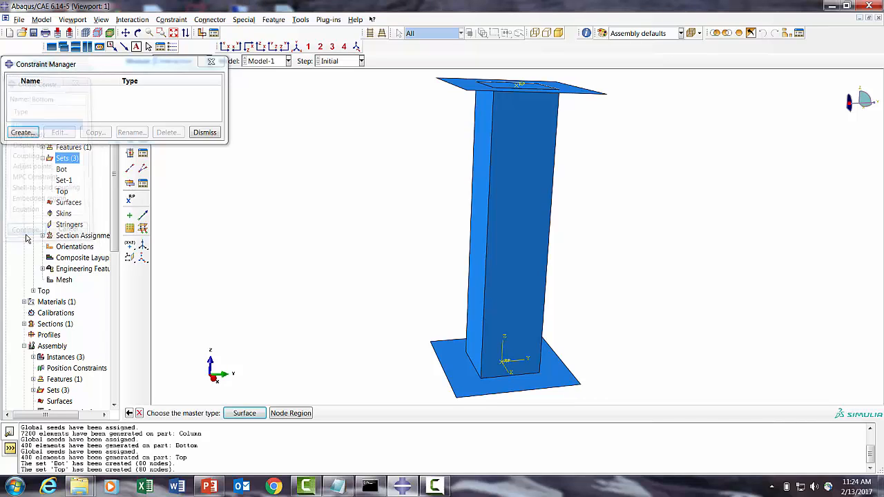
# - Pick the bottom plate's surface as the tie master with the brown side, and choose a node region slave
pyautogui.click(244, 413)
pyautogui.click(467, 390)
pyautogui.click(431, 413)
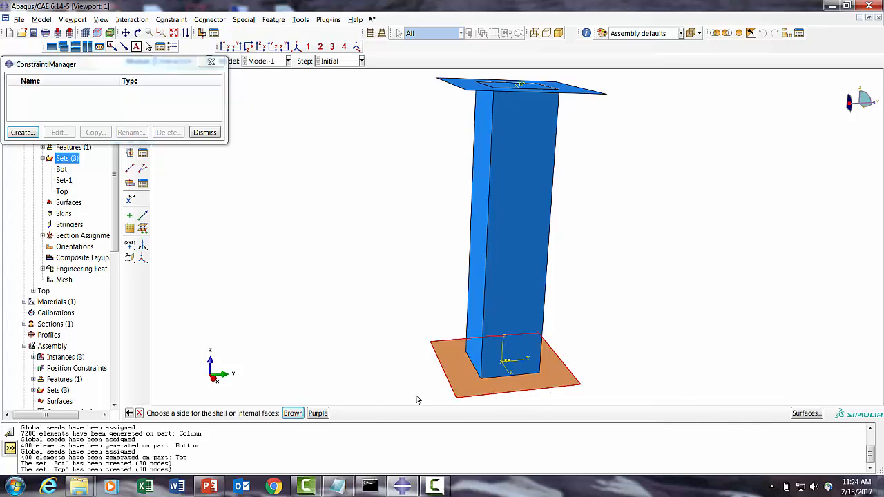
pyautogui.click(292, 414)
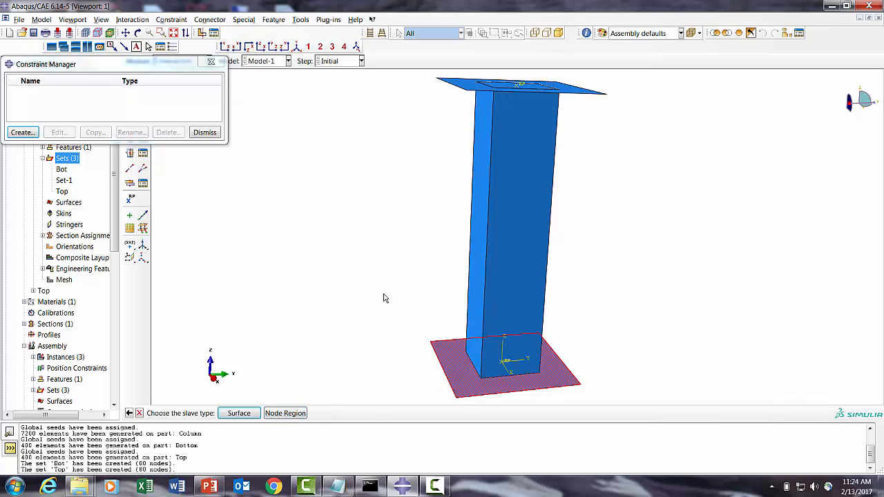
pyautogui.click(297, 414)
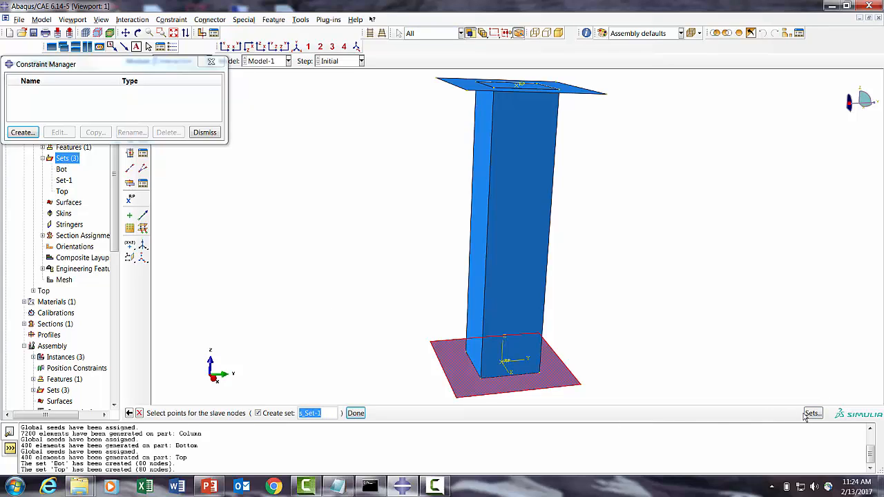
# - Assign the Column-1.Bot node set as the tie's slave region
pyautogui.click(813, 414)
pyautogui.click(41, 269)
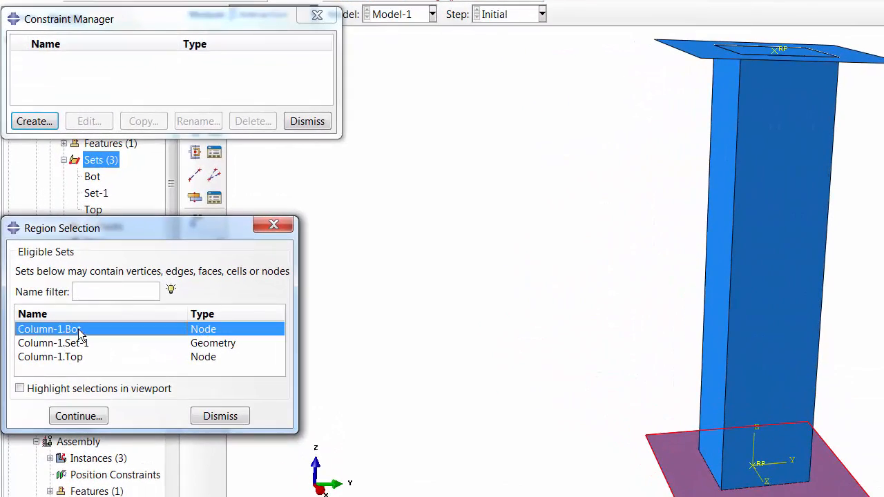
pyautogui.click(40, 311)
pyautogui.click(89, 418)
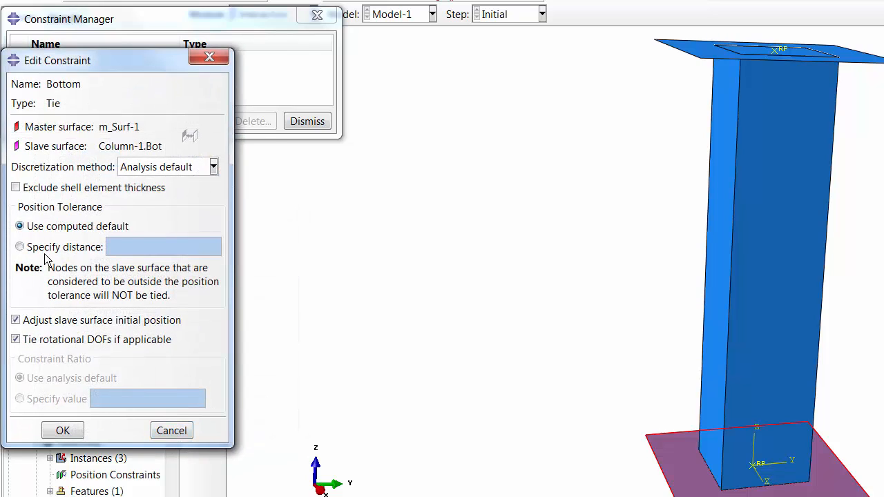
# - Set the position tolerance distance to 5.0, disable slave surface initial adjustment, and confirm the tie
pyautogui.click(66, 247)
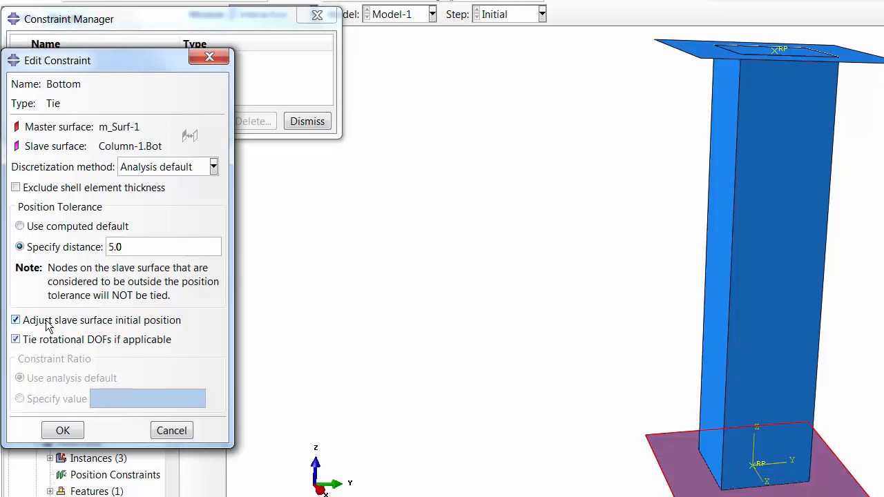
pyautogui.click(79, 321)
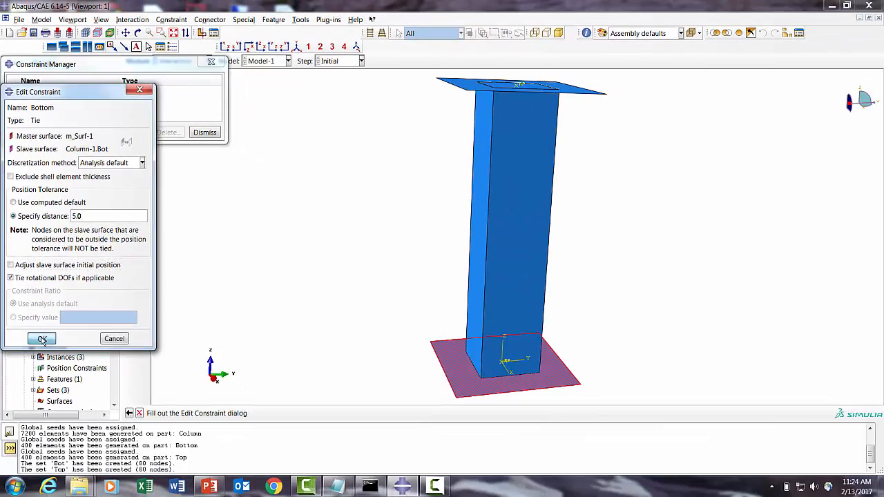
pyautogui.click(42, 339)
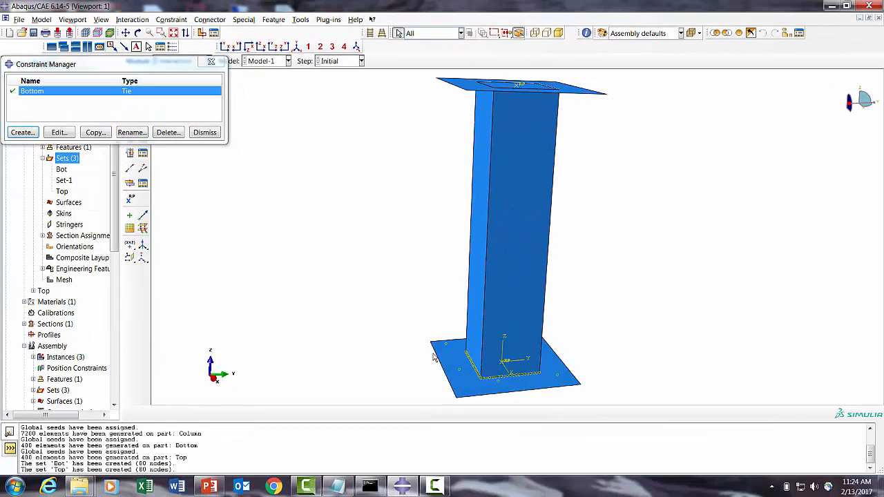
# - Create a new Tie constraint named Top from the constraint manager
pyautogui.click(58, 132)
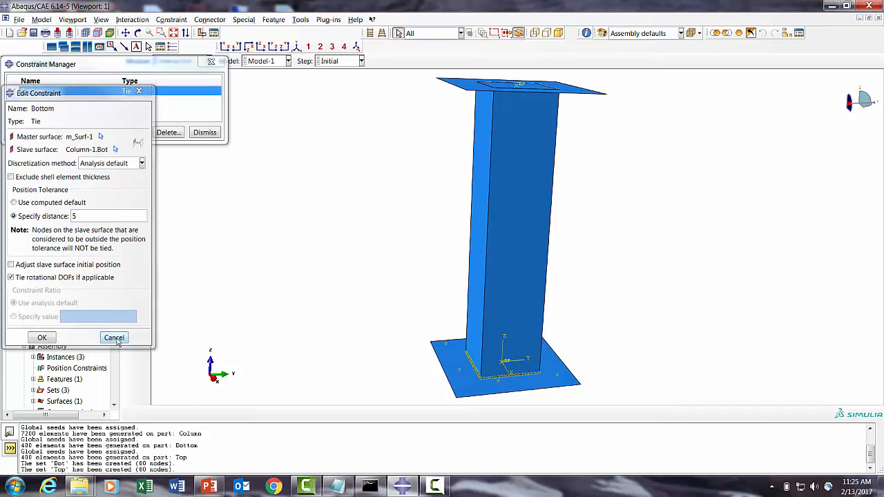
pyautogui.click(114, 338)
pyautogui.click(28, 135)
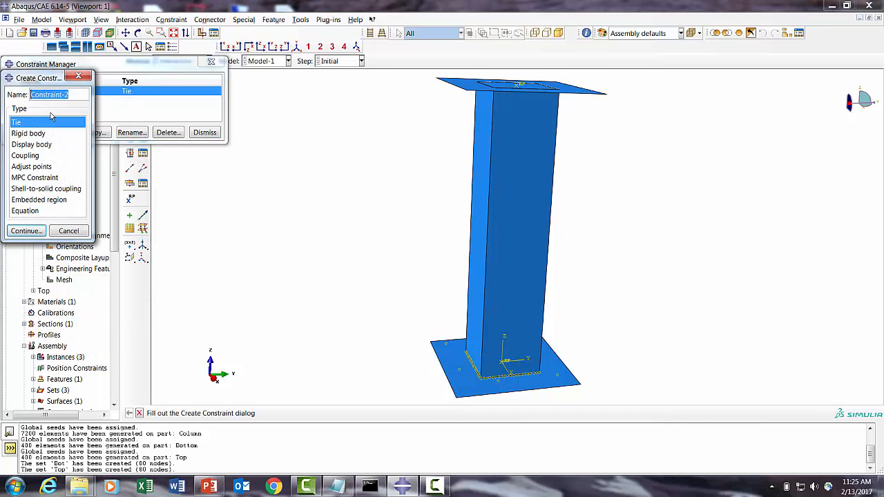
pyautogui.write('Top')
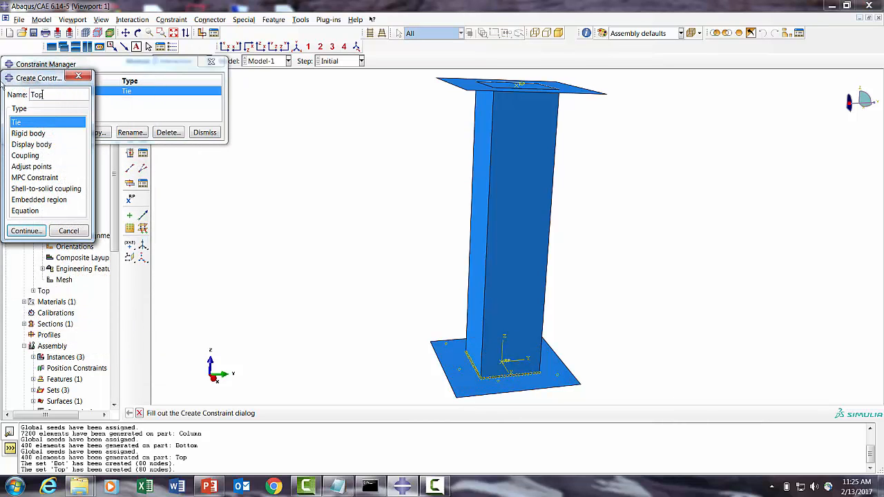
pyautogui.click(25, 231)
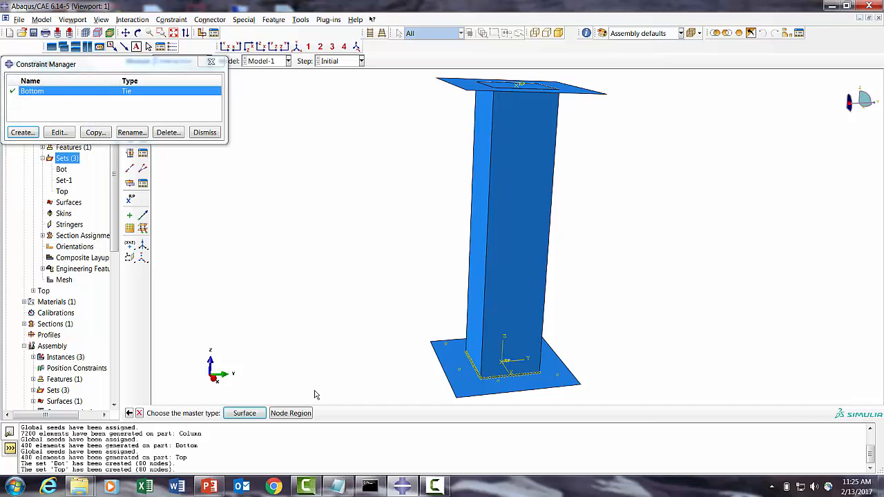
# - Pick the top plate's surface as the tie master with the brown side, and choose a node region slave
pyautogui.click(245, 413)
pyautogui.click(461, 85)
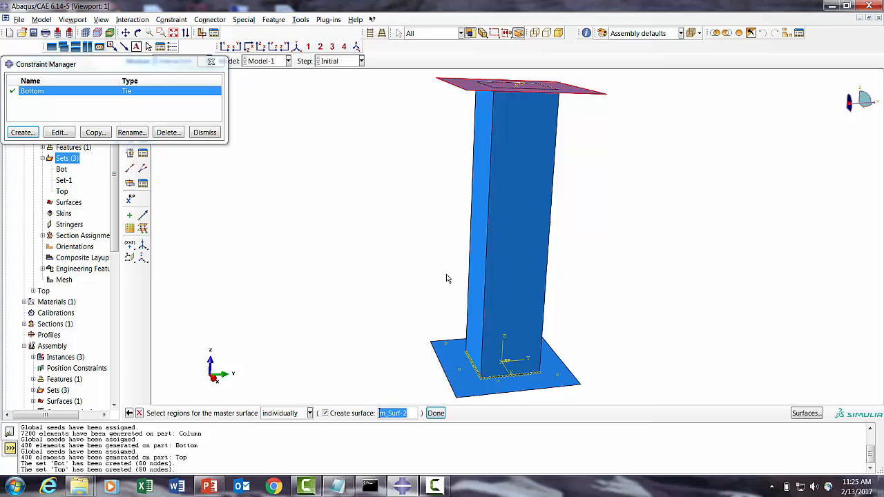
pyautogui.click(435, 413)
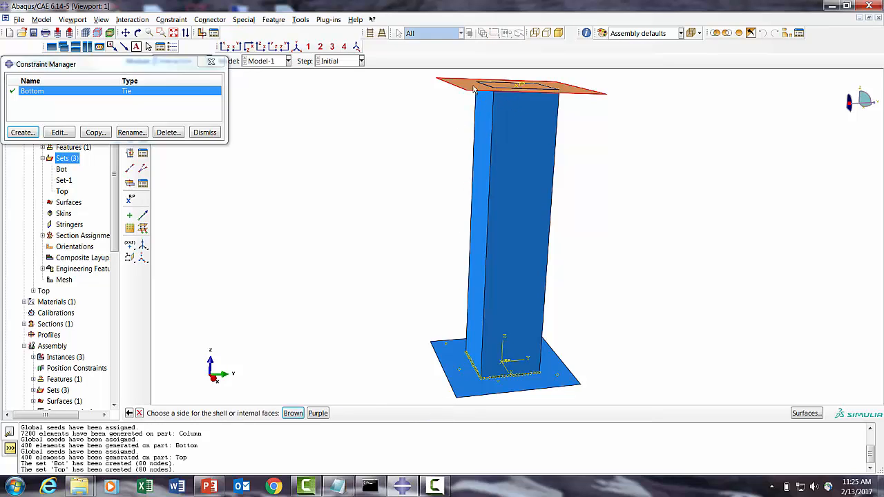
pyautogui.click(318, 413)
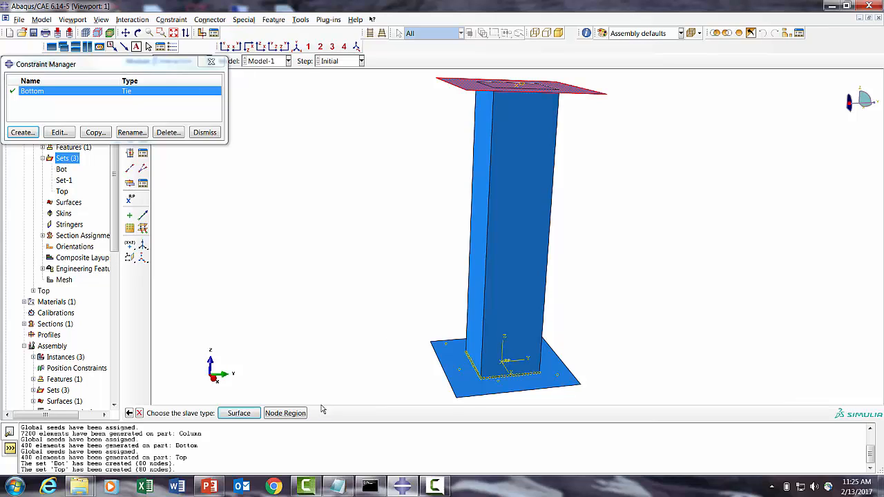
pyautogui.click(285, 412)
# - Assign the Column-1.Top node set as the tie's slave region
pyautogui.click(812, 413)
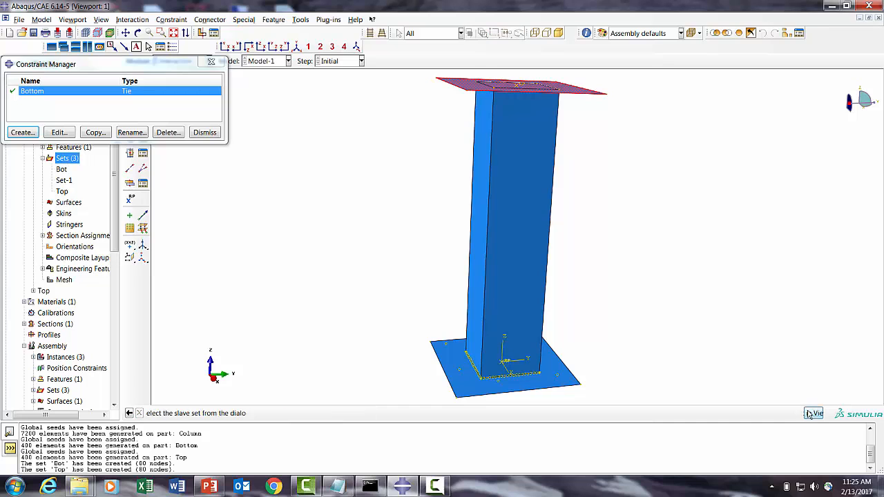
pyautogui.click(49, 293)
pyautogui.click(55, 328)
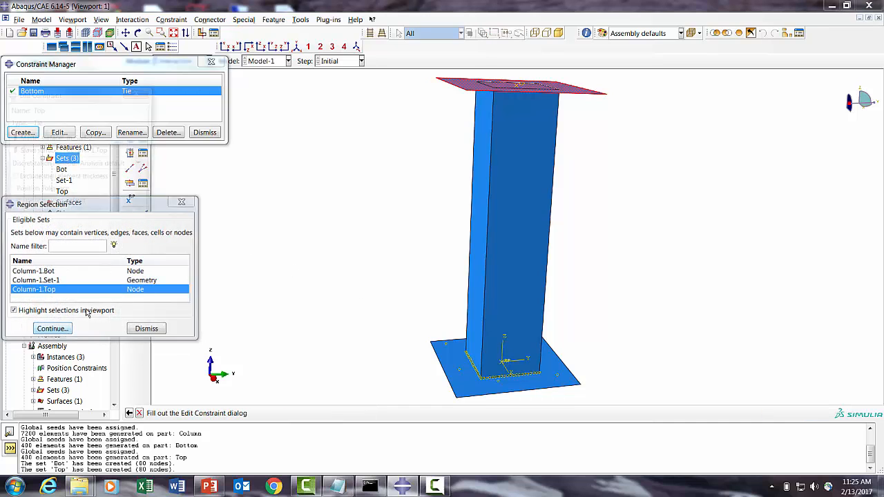
# - Specify a 5.0 position tolerance, turn off slave surface initial position adjustment, and confirm the Top tie
pyautogui.click(24, 219)
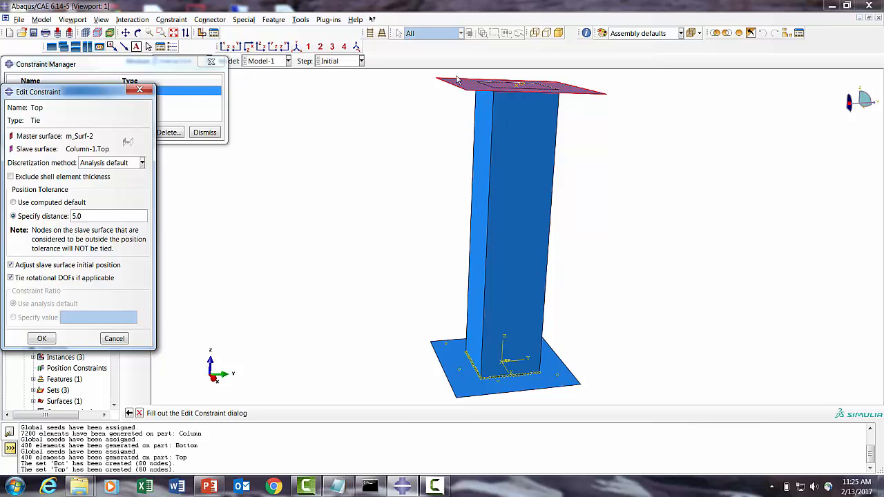
pyautogui.click(29, 270)
pyautogui.click(42, 339)
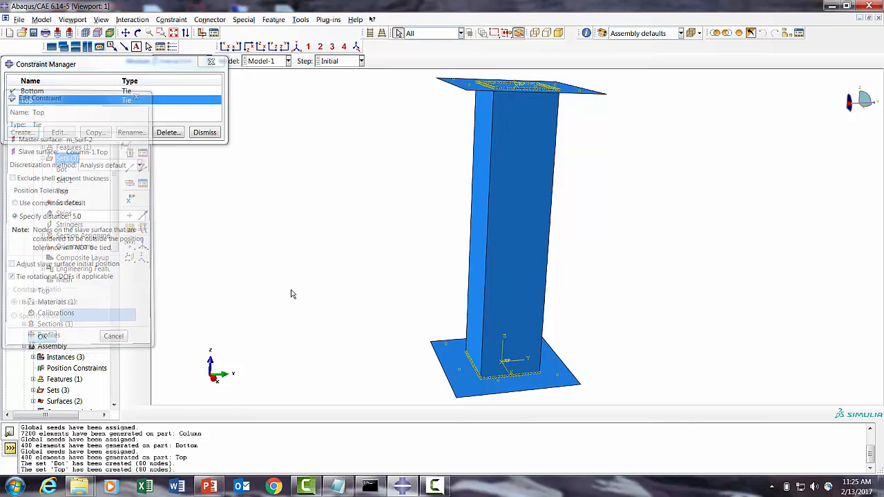
# - Close the constraint manager and switch to the Load module
pyautogui.click(204, 133)
pyautogui.click(177, 62)
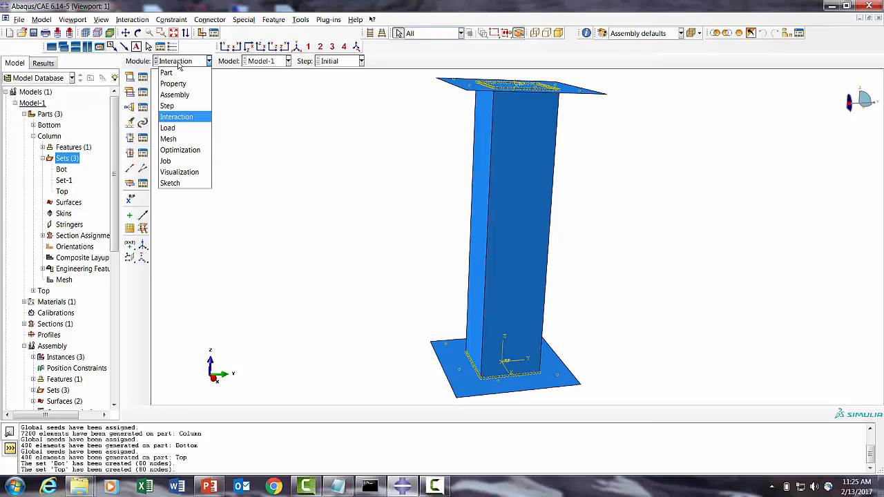
pyautogui.click(172, 128)
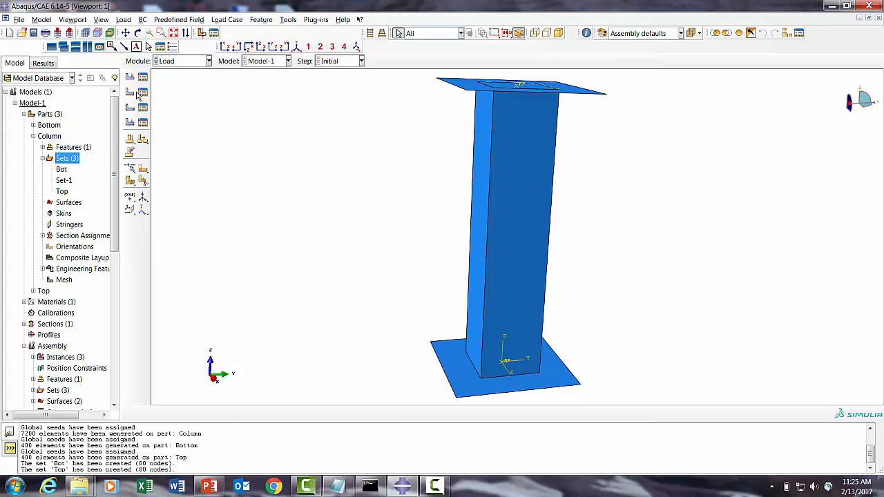
# - Create an ENCASTRE boundary condition named Bottom in the Initial step on the bottom plate's reference point
pyautogui.click(143, 95)
pyautogui.click(26, 221)
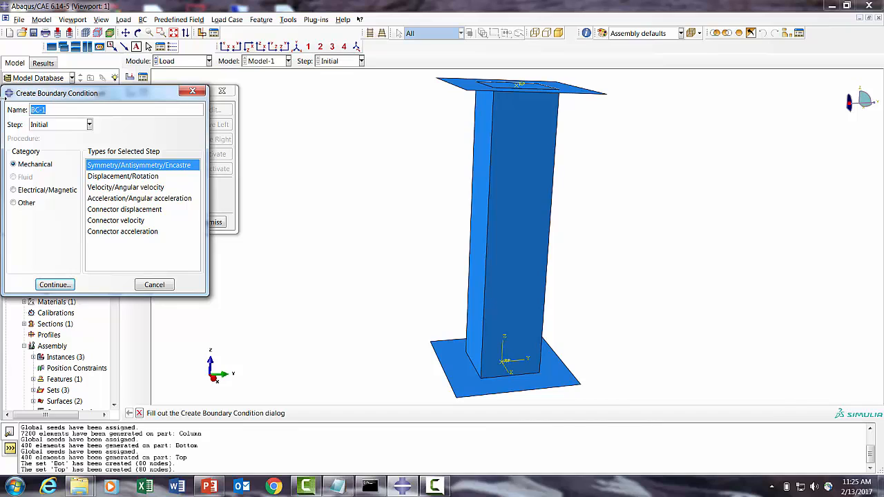
pyautogui.write('Bottom')
pyautogui.click(55, 284)
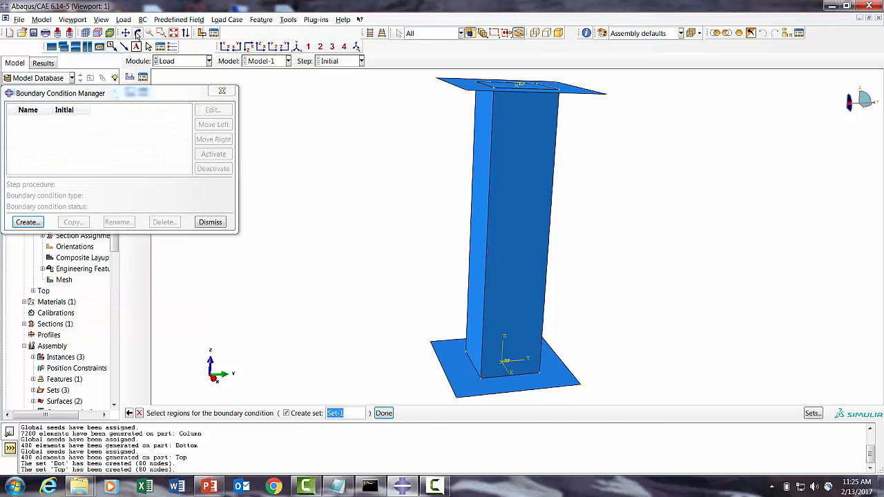
pyautogui.click(138, 32)
pyautogui.moveTo(584, 333); pyautogui.dragTo(524, 197)
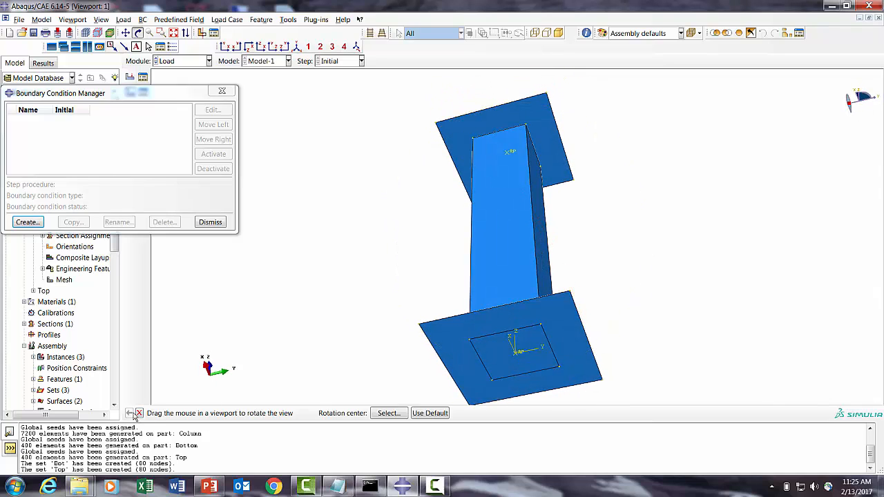
pyautogui.click(138, 413)
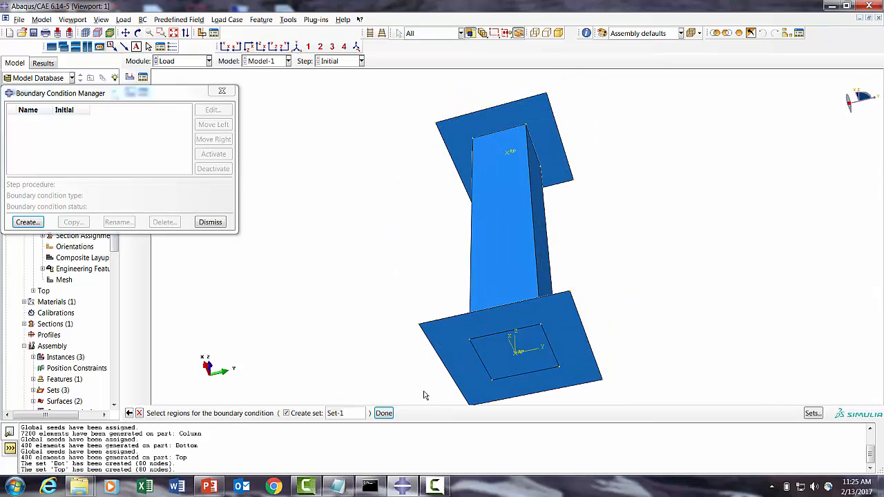
pyautogui.click(517, 352)
pyautogui.click(383, 414)
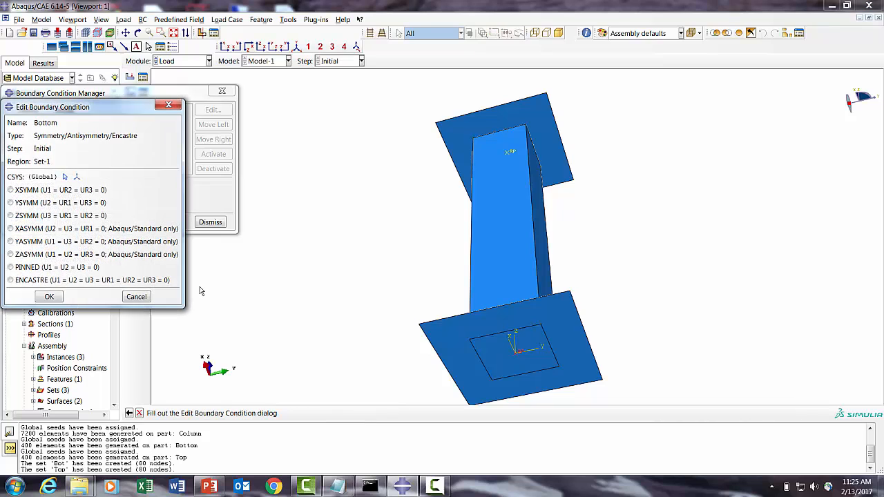
pyautogui.click(62, 280)
pyautogui.click(49, 296)
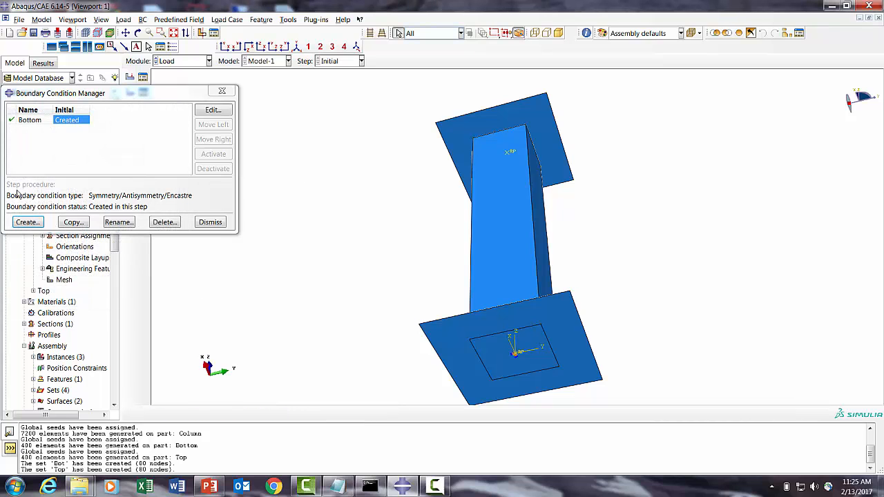
pyautogui.click(28, 222)
pyautogui.write('Top')
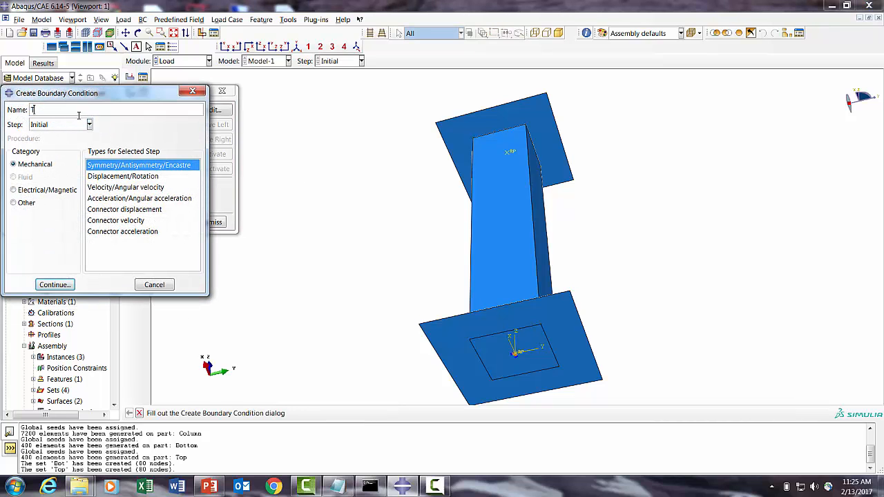
pyautogui.click(53, 285)
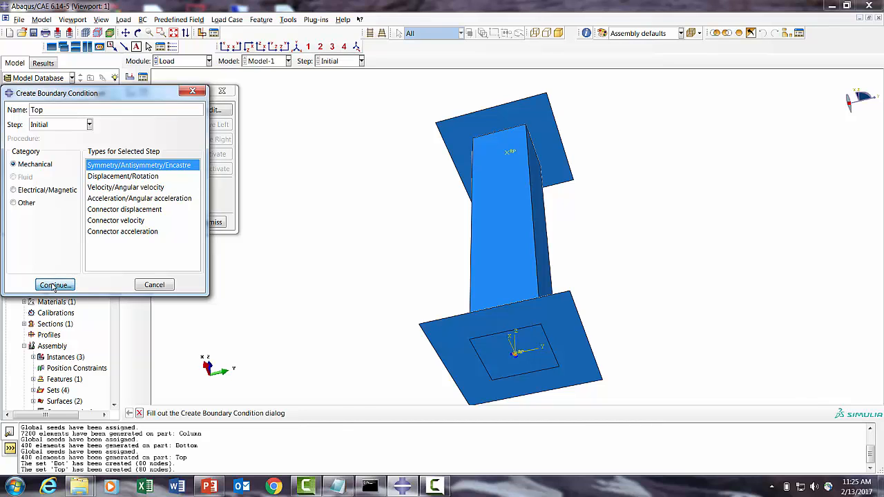
pyautogui.click(139, 32)
pyautogui.moveTo(499, 128); pyautogui.dragTo(507, 330)
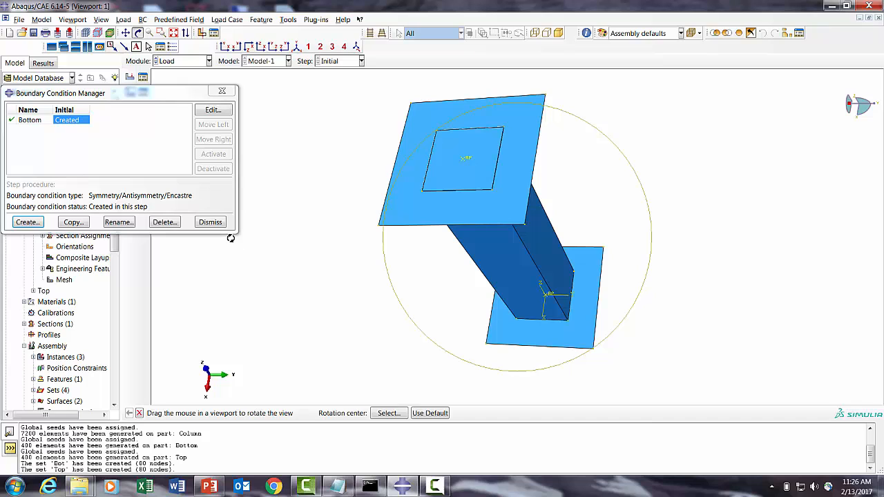
pyautogui.click(140, 413)
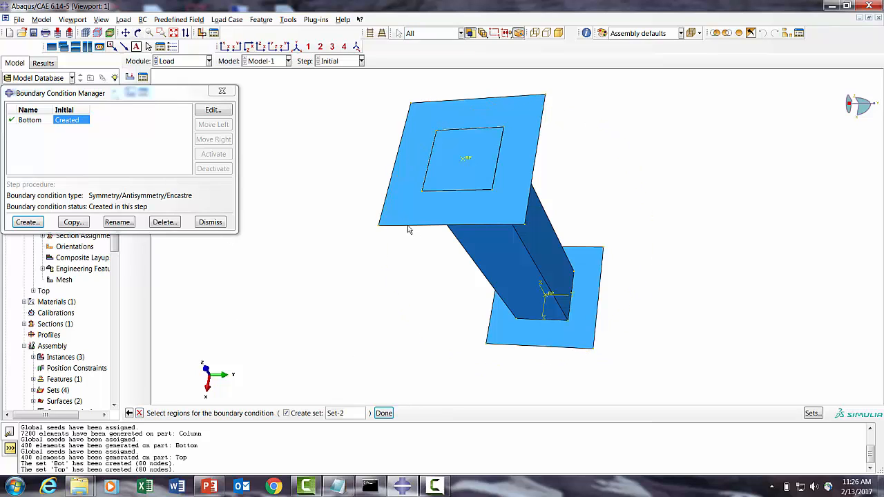
pyautogui.click(465, 161)
pyautogui.click(383, 413)
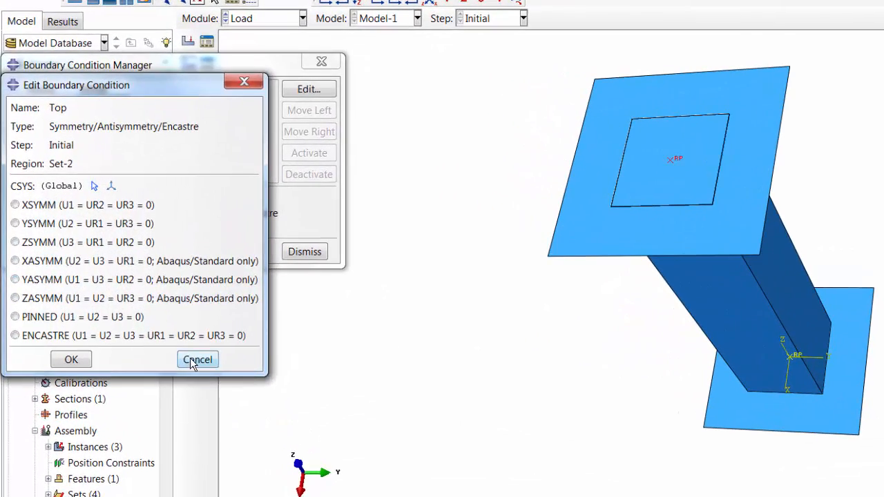
pyautogui.click(193, 362)
# - Create a Displacement/Rotation boundary condition named Top on the top plate's reference point, fixing U1 and U2
pyautogui.click(59, 252)
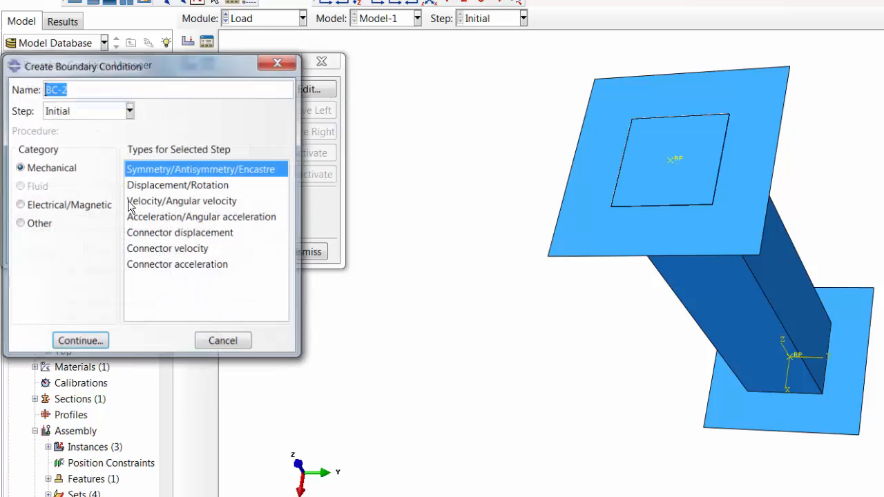
pyautogui.click(163, 185)
pyautogui.doubleClick(54, 89)
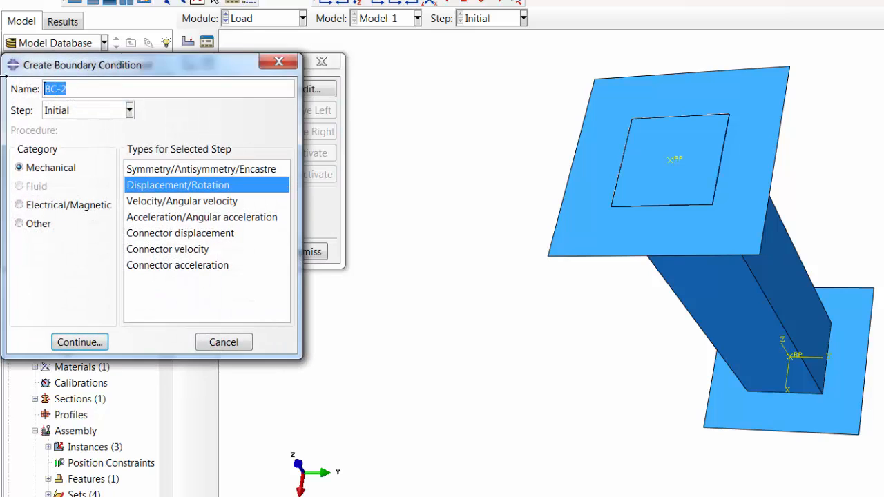
pyautogui.write('Top')
pyautogui.click(79, 343)
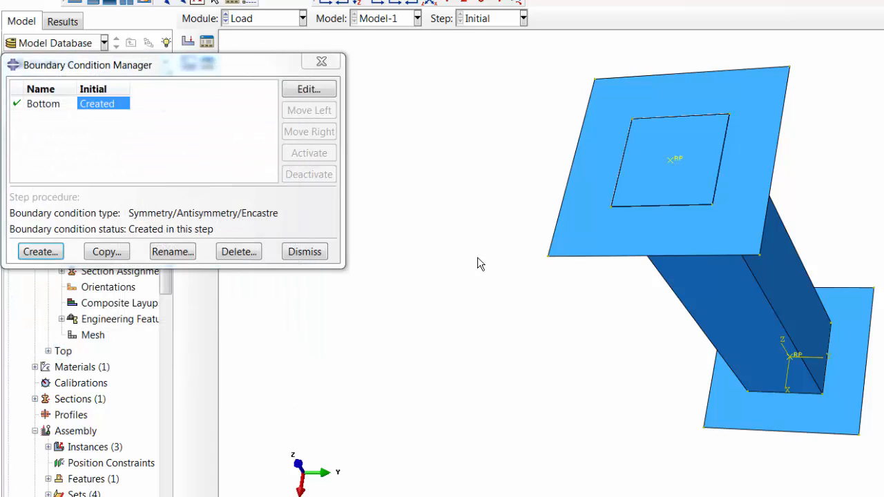
pyautogui.click(669, 161)
pyautogui.click(15, 264)
pyautogui.click(15, 283)
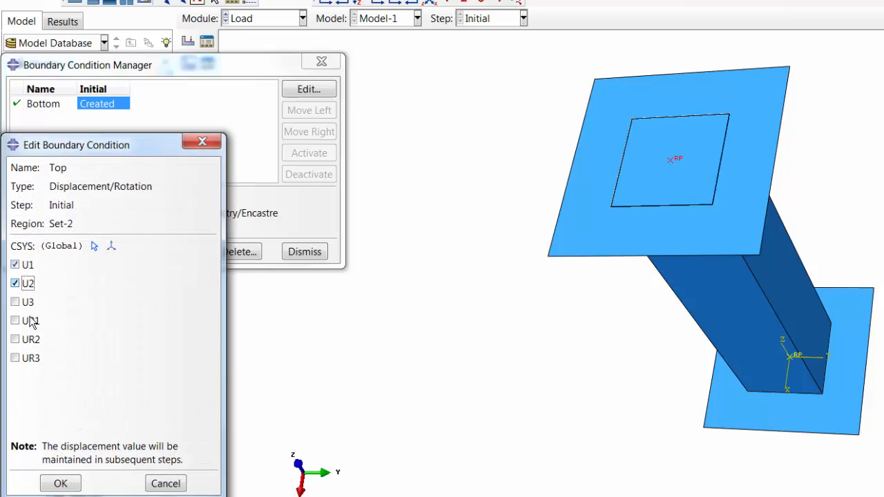
pyautogui.click(60, 483)
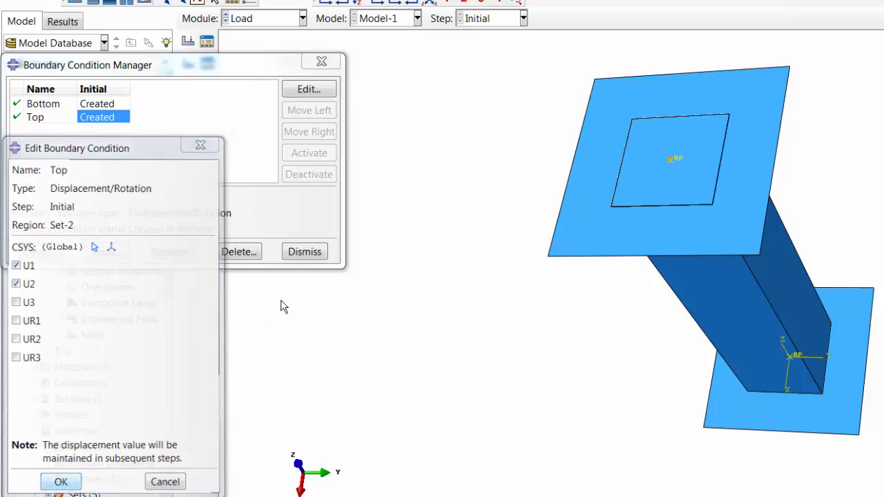
# - Close the boundary condition manager and switch to the Step module
pyautogui.click(299, 255)
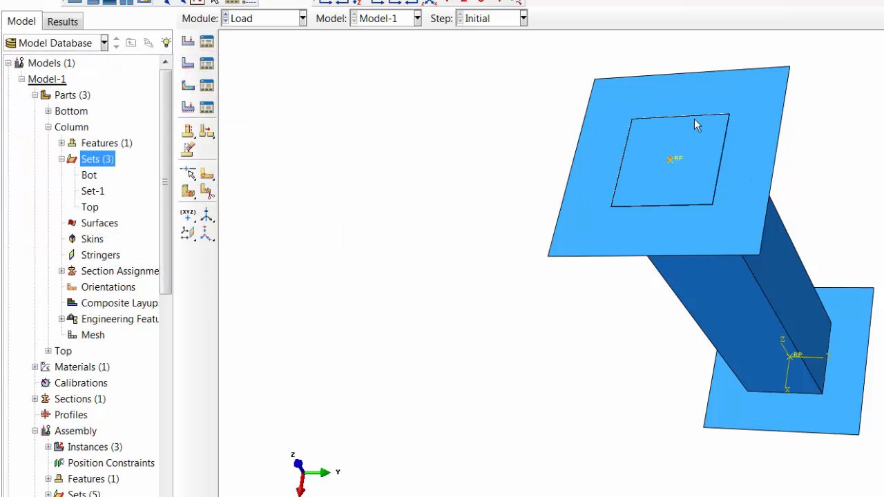
pyautogui.click(250, 20)
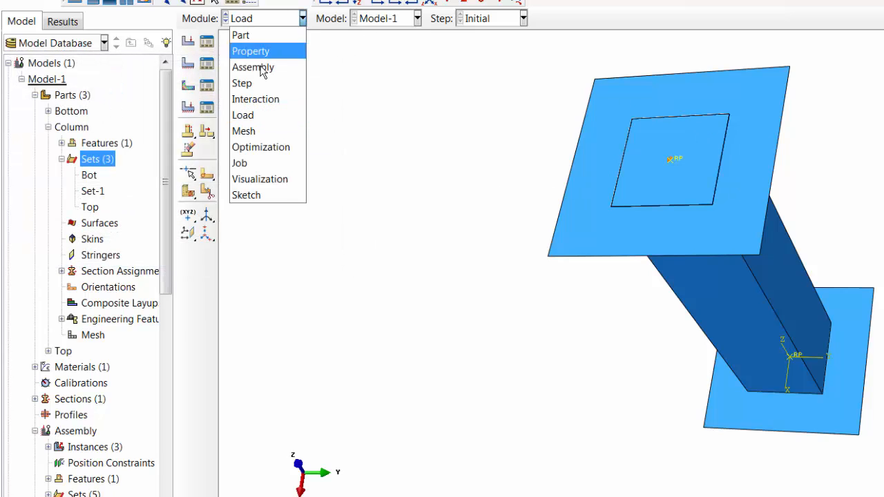
pyautogui.click(242, 83)
# - Create a Linear perturbation Buckle step named Linear_Buckling after the Initial step
pyautogui.click(207, 42)
pyautogui.click(32, 265)
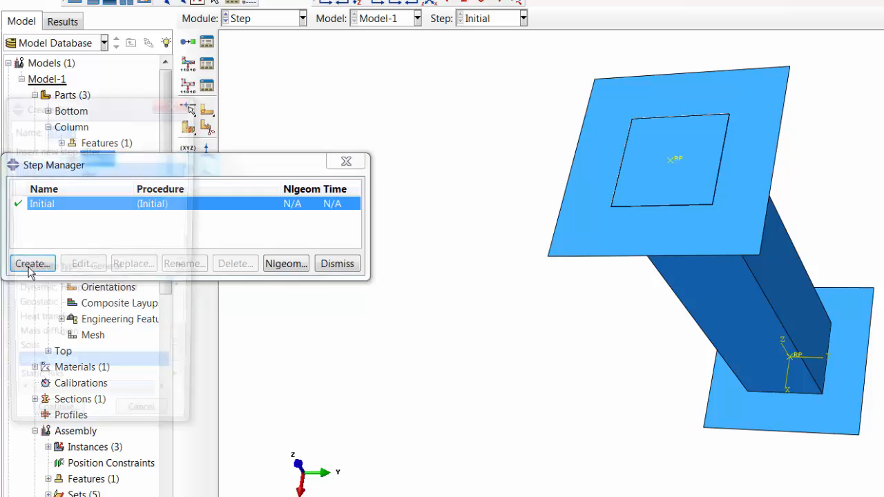
pyautogui.write('Li')
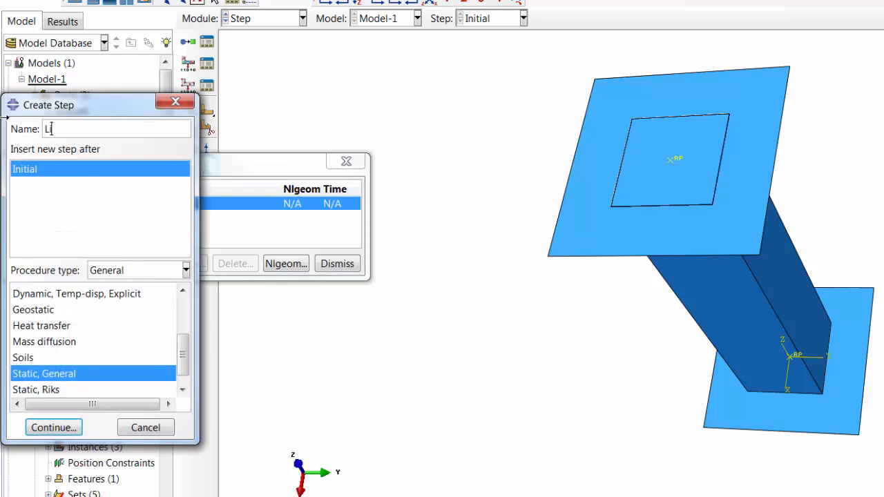
pyautogui.write('near_Buckling')
pyautogui.scroll(2, 187, 350)
pyautogui.click(131, 271)
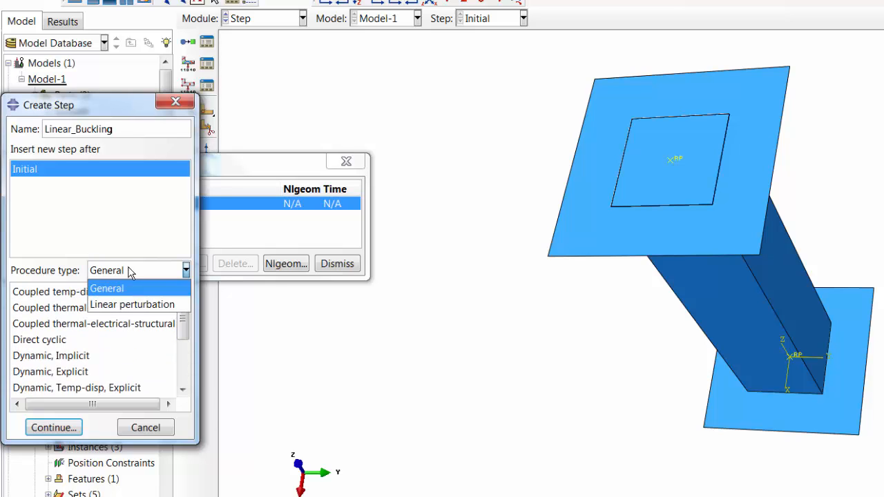
pyautogui.click(116, 301)
pyautogui.click(39, 292)
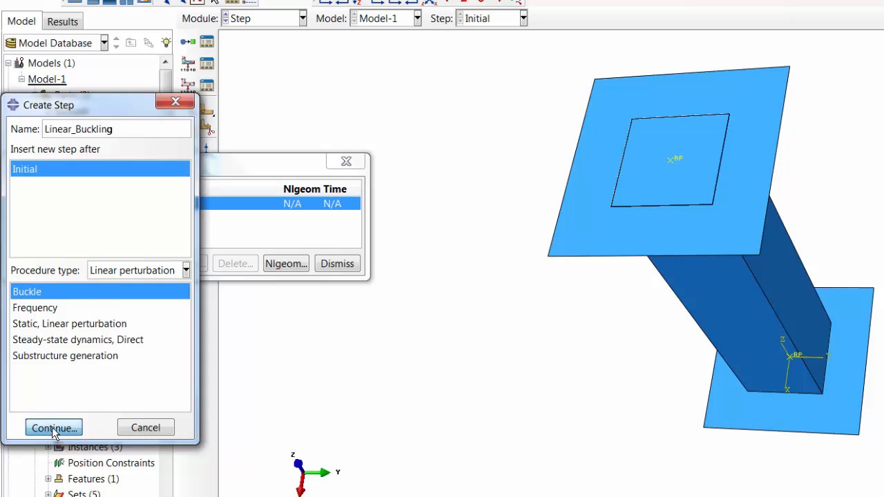
pyautogui.click(54, 428)
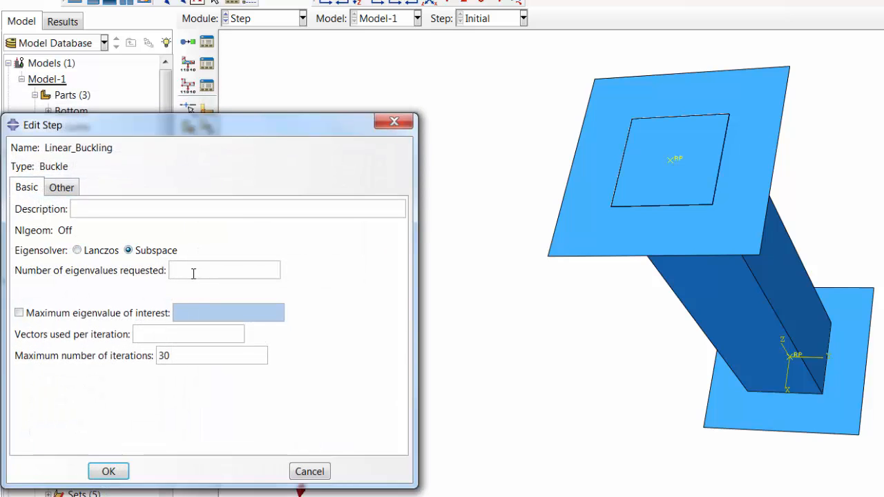
# - Request 3 eigenvalues with 6 vectors per iteration and a maximum of 300 iterations for the buckle step
pyautogui.write('3')
pyautogui.click(191, 333)
pyautogui.write('6')
pyautogui.click(200, 354)
pyautogui.write('0')
pyautogui.click(108, 471)
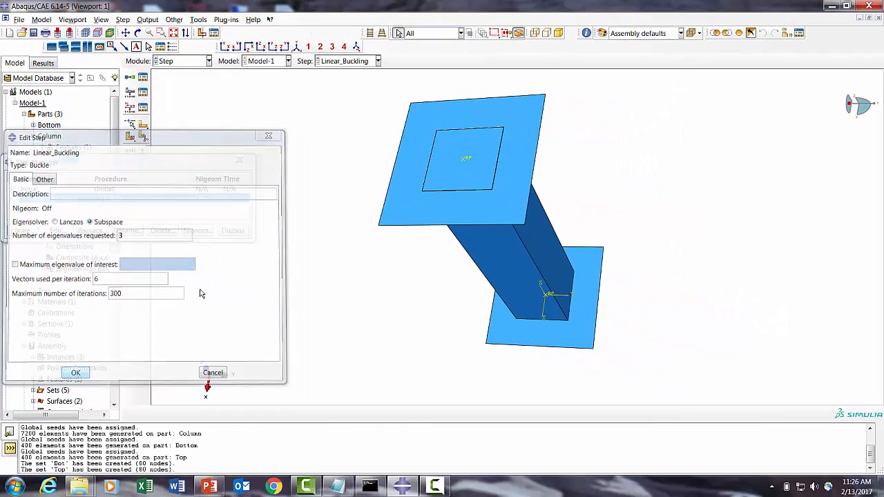
# - Close the step manager and switch to the Load module
pyautogui.click(232, 231)
pyautogui.click(194, 60)
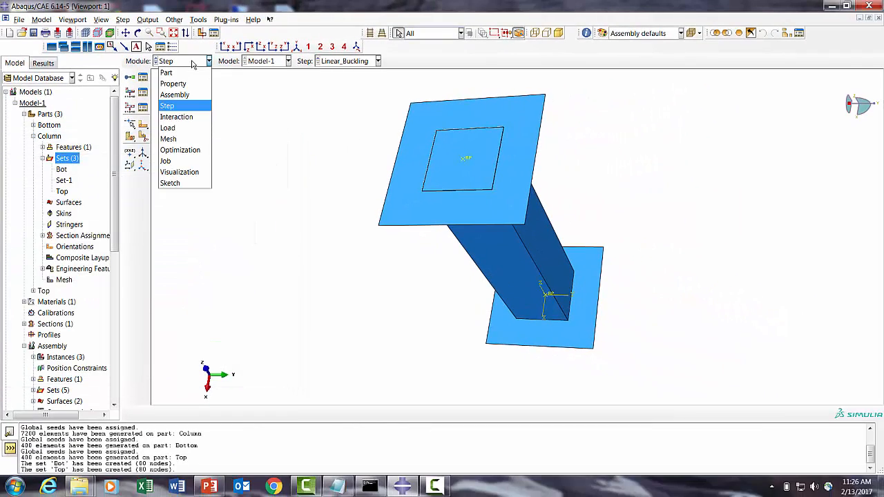
pyautogui.click(176, 130)
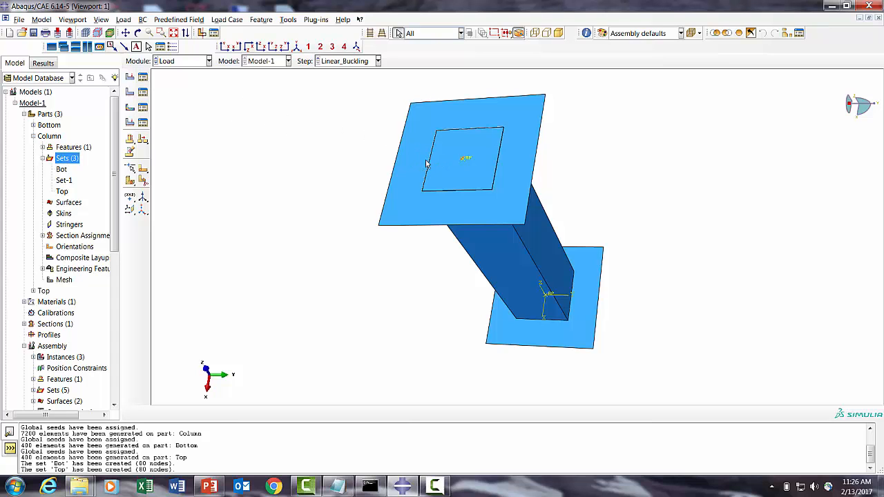
# - Apply a concentrated force with CF3 of -1 on the top plate's reference point in the Linear_Buckling step
pyautogui.click(144, 78)
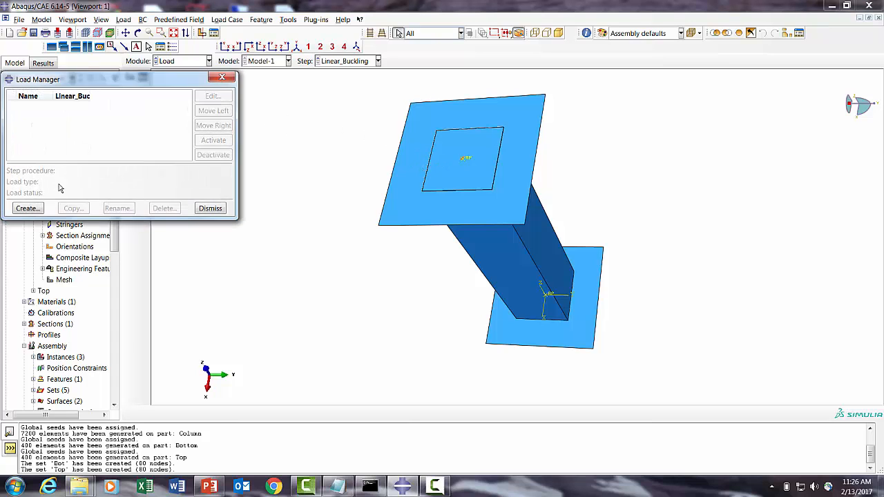
pyautogui.click(28, 208)
pyautogui.click(50, 284)
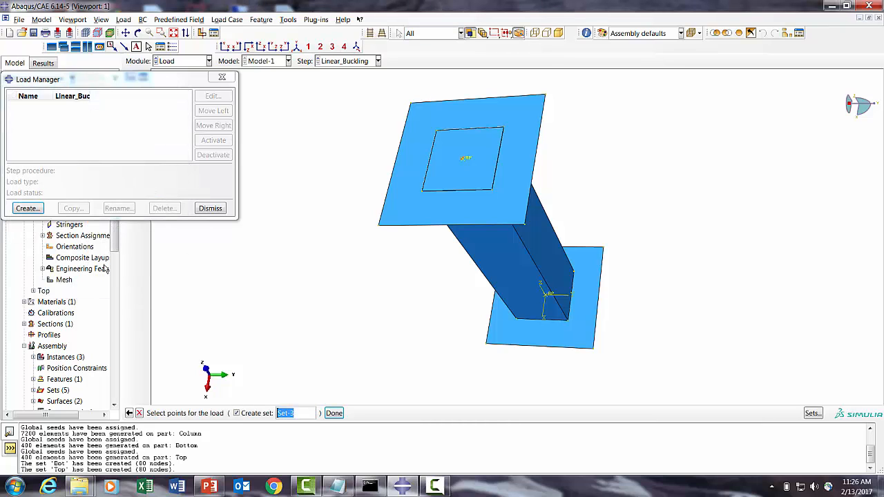
pyautogui.click(466, 159)
pyautogui.click(334, 413)
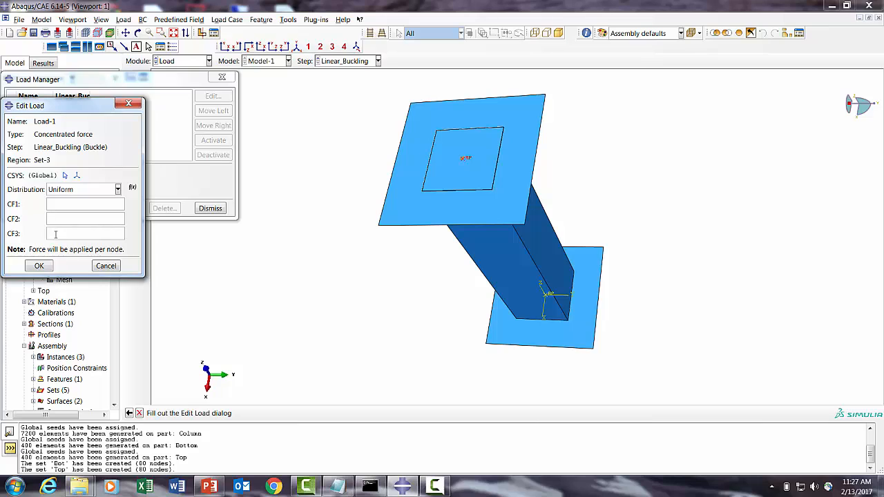
pyautogui.click(38, 266)
pyautogui.click(211, 208)
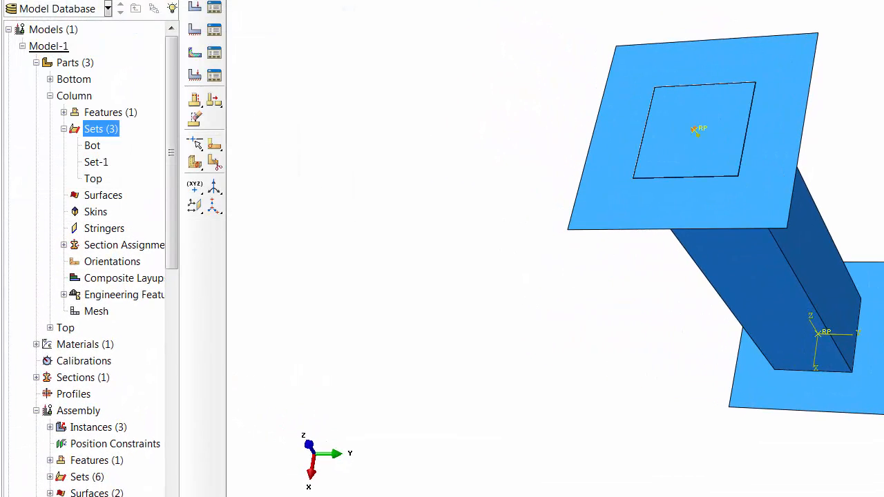
# - Save the model database as Linear_buckling
pyautogui.click(51, 1)
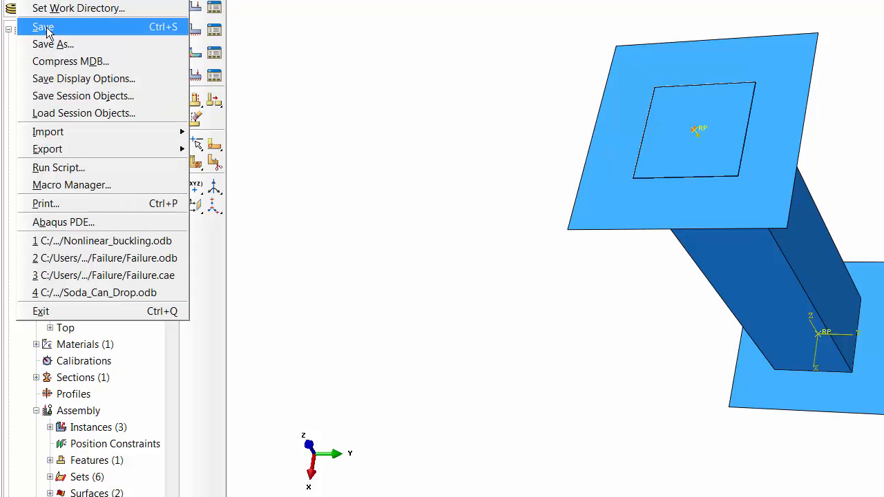
pyautogui.click(55, 44)
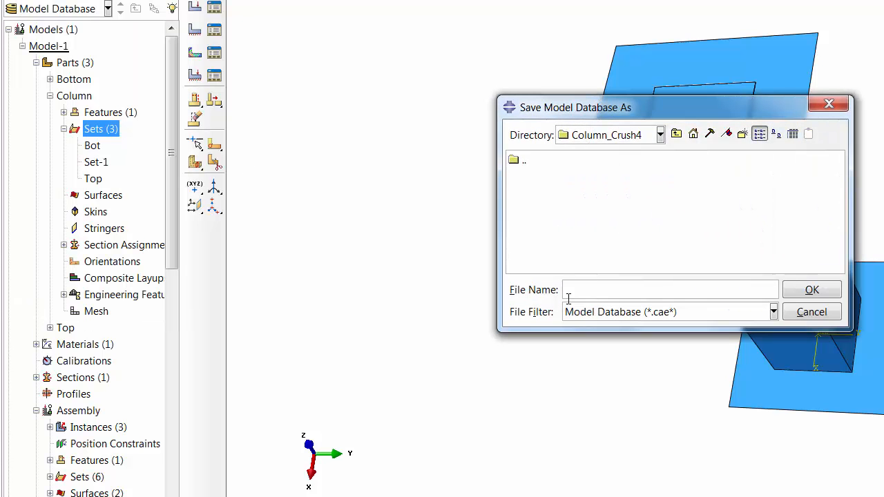
pyautogui.write('Linear_buckling')
pyautogui.click(811, 296)
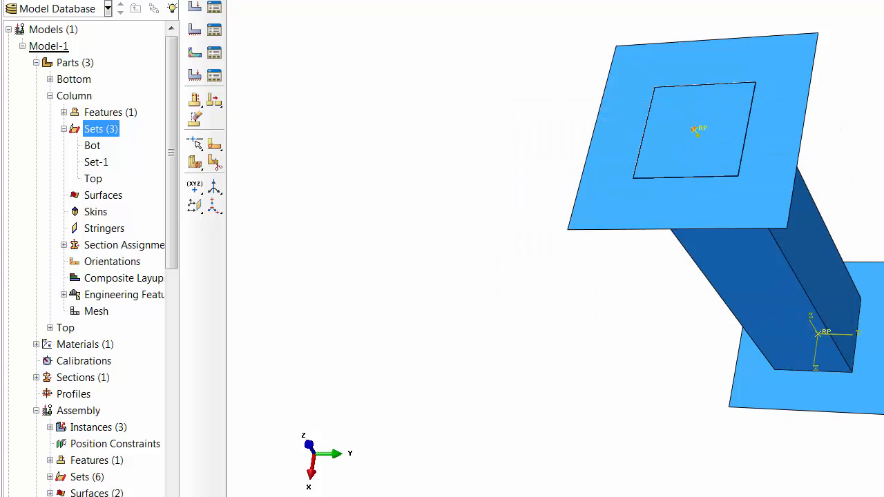
# - Switch to the Job module and create a job named Linear_Buckling for Model-1
pyautogui.click(274, 1)
pyautogui.click(256, 130)
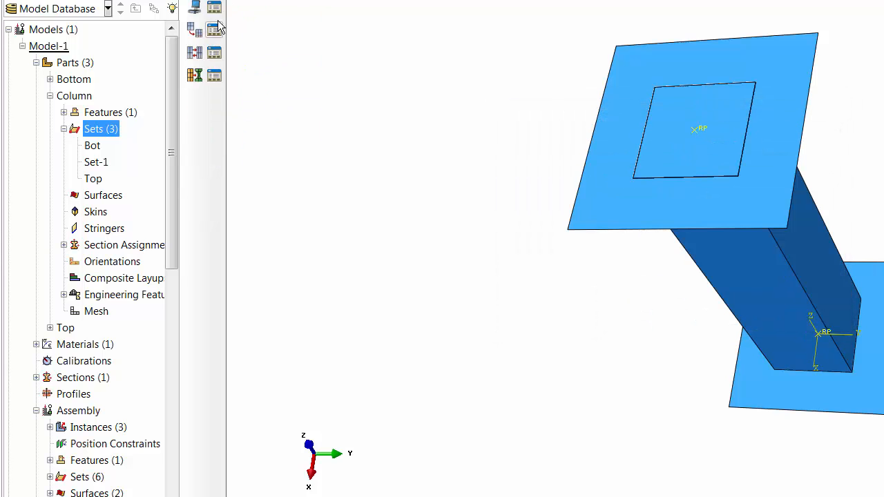
pyautogui.click(210, 12)
pyautogui.click(391, 262)
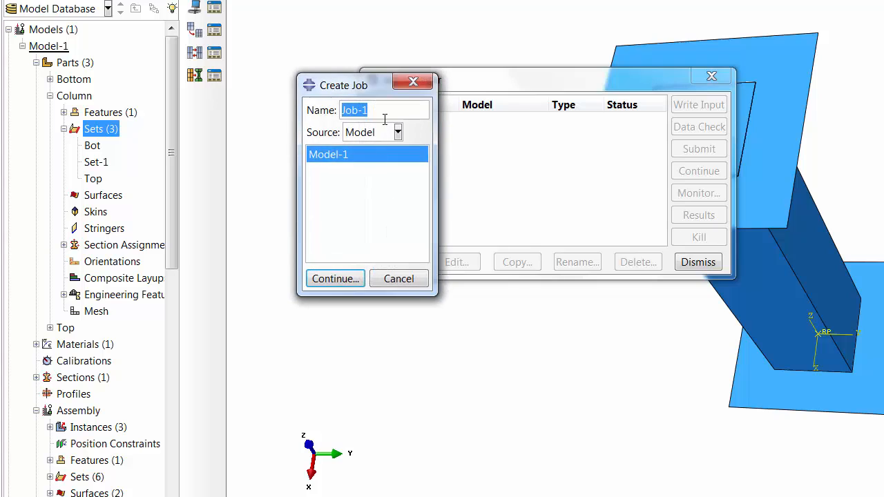
pyautogui.write('Linear_Buckling')
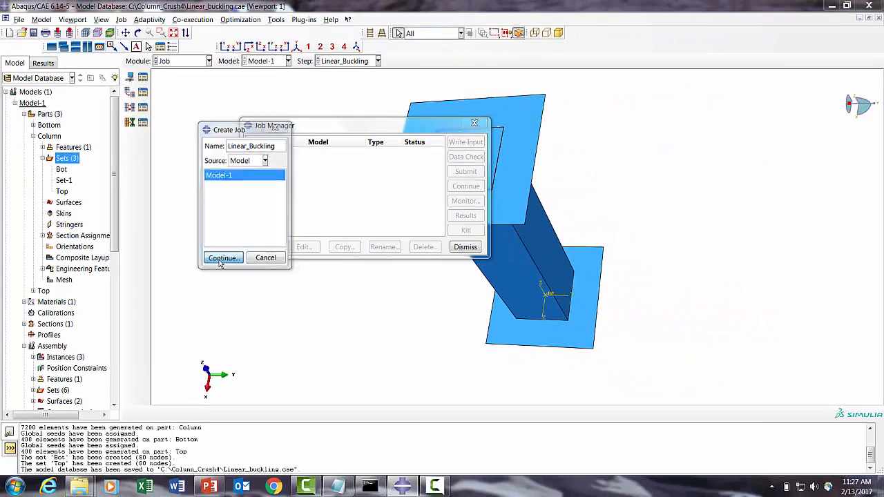
pyautogui.click(324, 276)
pyautogui.click(71, 361)
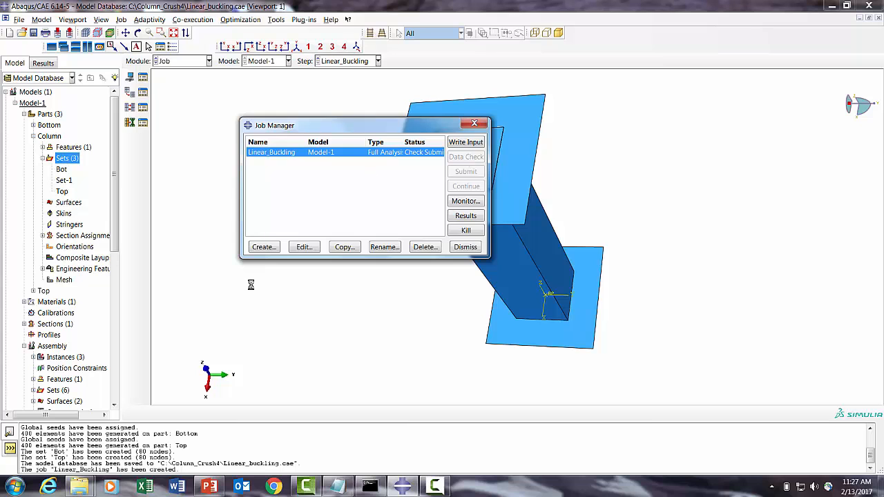
# - Switch to File Explorer and open the Linear_Buckling.inp file from the Column_Crush4 folder in TextPad
pyautogui.moveTo(79, 486)
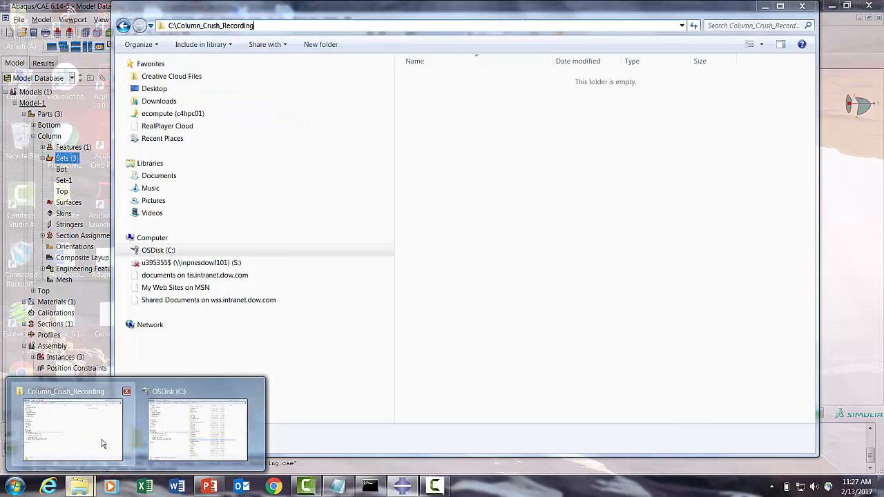
pyautogui.click(101, 443)
pyautogui.click(237, 25)
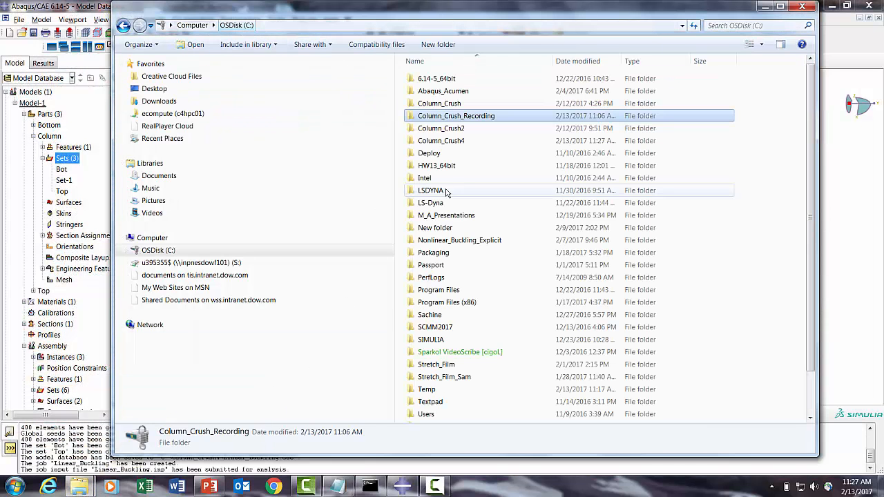
pyautogui.click(458, 130)
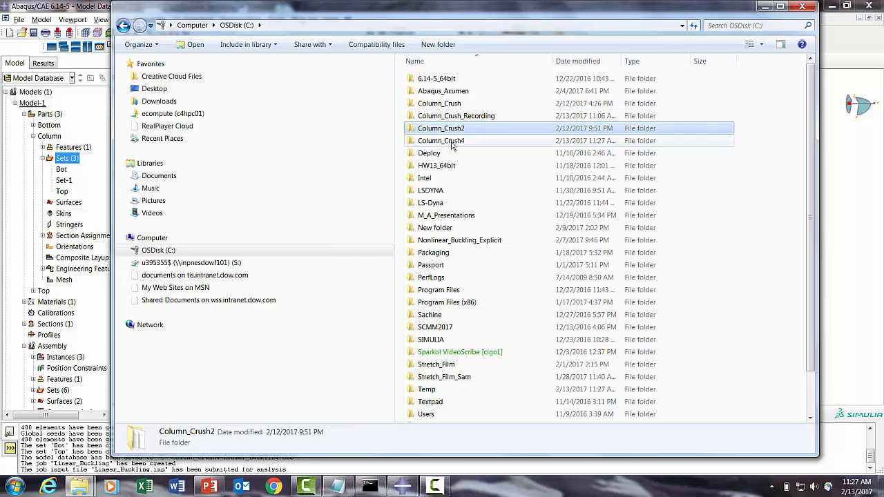
pyautogui.doubleClick(452, 142)
pyautogui.click(449, 103)
pyautogui.rightClick(453, 105)
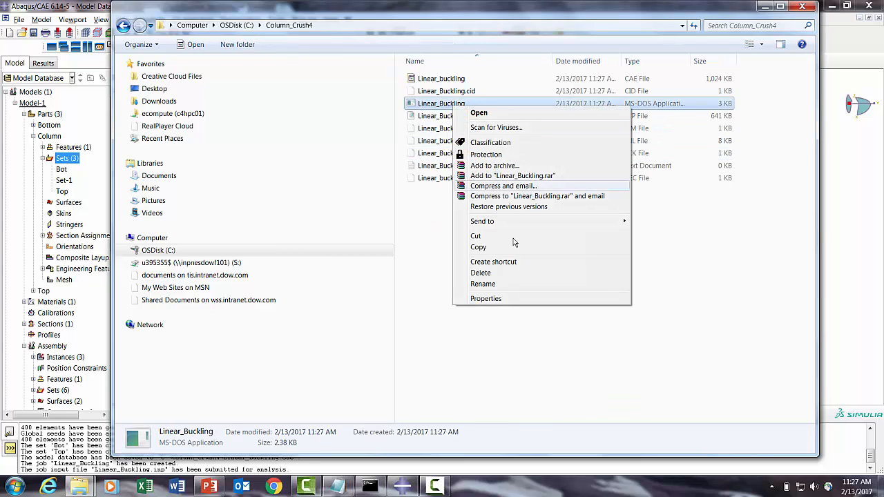
pyautogui.click(442, 116)
pyautogui.rightClick(442, 117)
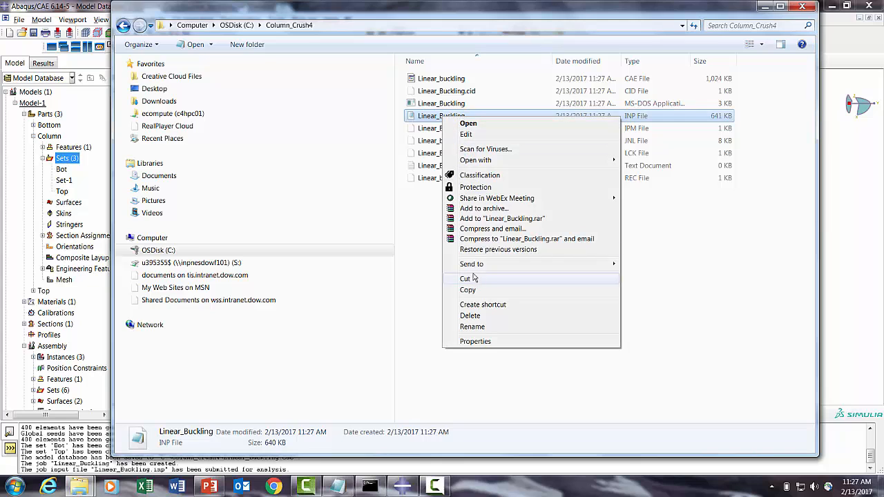
pyautogui.moveTo(476, 264)
pyautogui.click(634, 323)
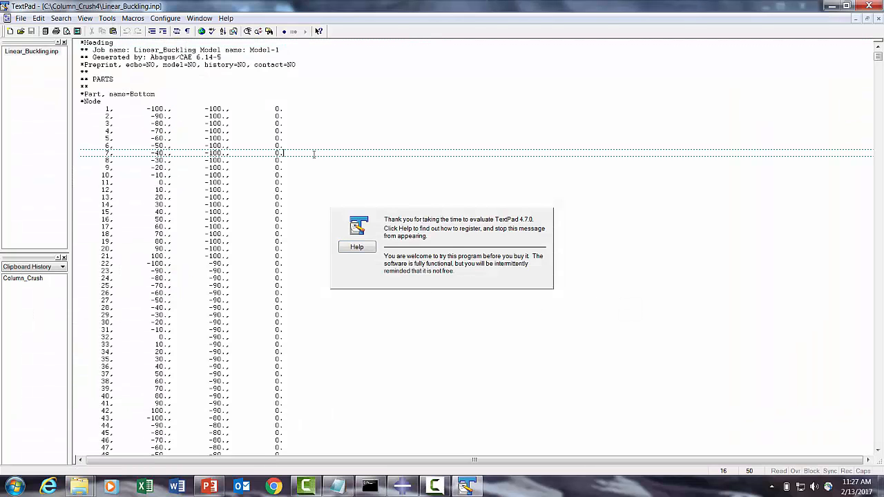
# - Go to the end of the input file and compare it with the buckling flowchart slide in PowerPoint
pyautogui.hotkey('ctrl', 'End')
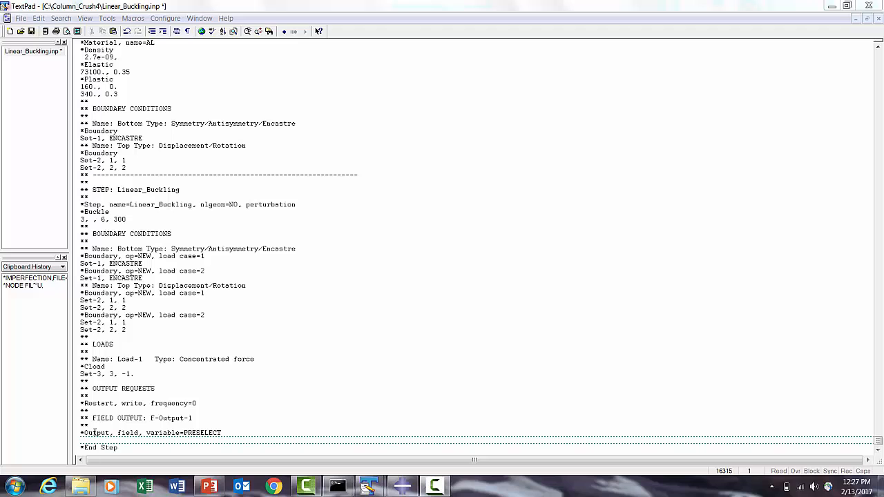
pyautogui.click(89, 440)
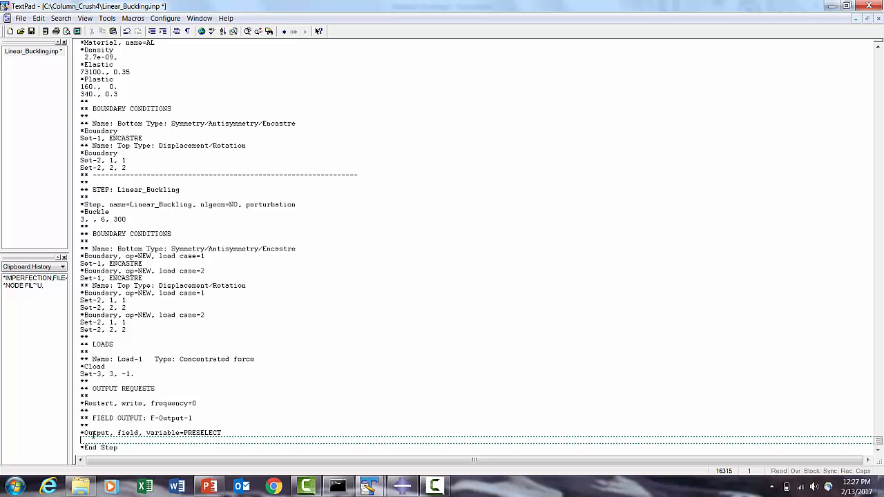
pyautogui.click(210, 487)
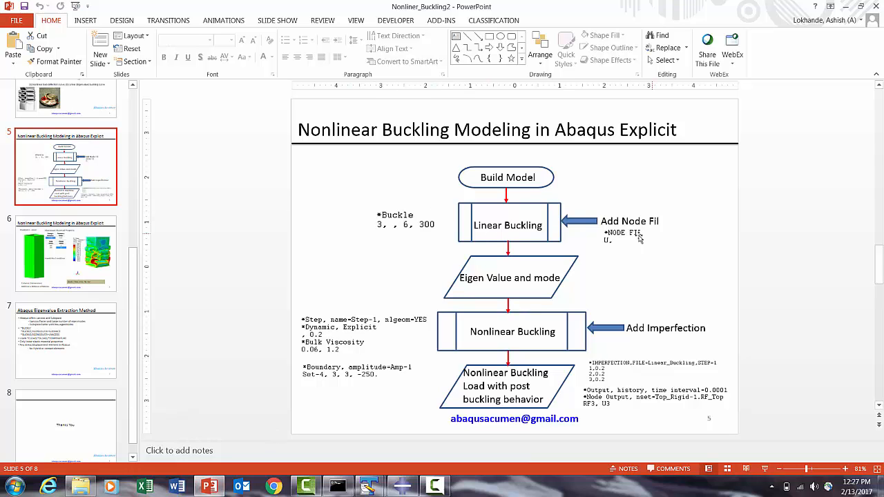
pyautogui.click(843, 7)
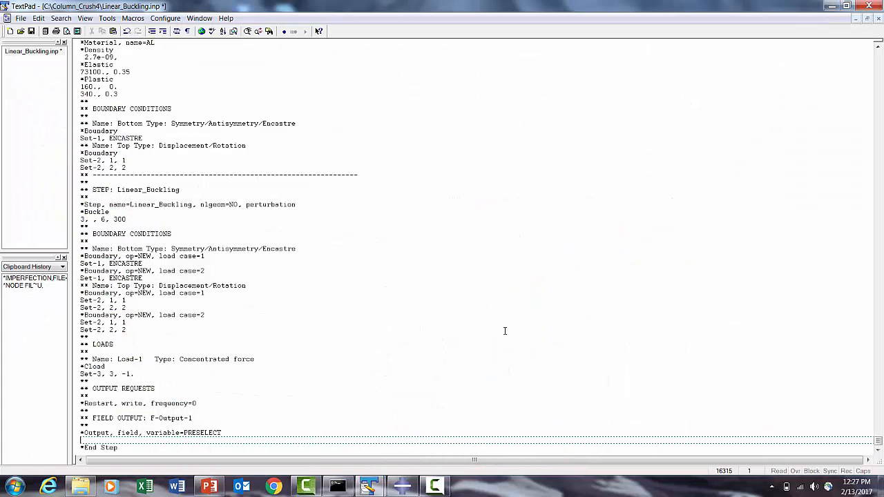
# - Copy the *NODE FIL and U, lines from the scratch TextPad document
pyautogui.click(368, 486)
pyautogui.click(296, 414)
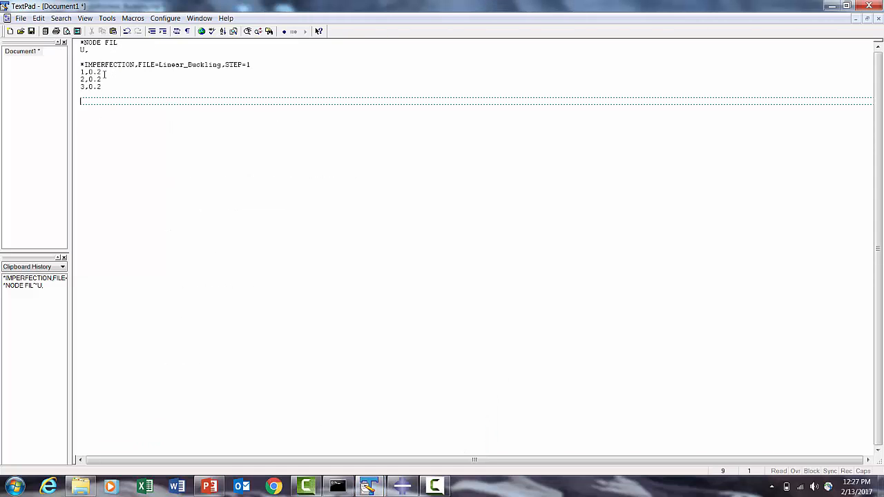
pyautogui.moveTo(95, 50); pyautogui.dragTo(81, 42)
pyautogui.rightClick(83, 46)
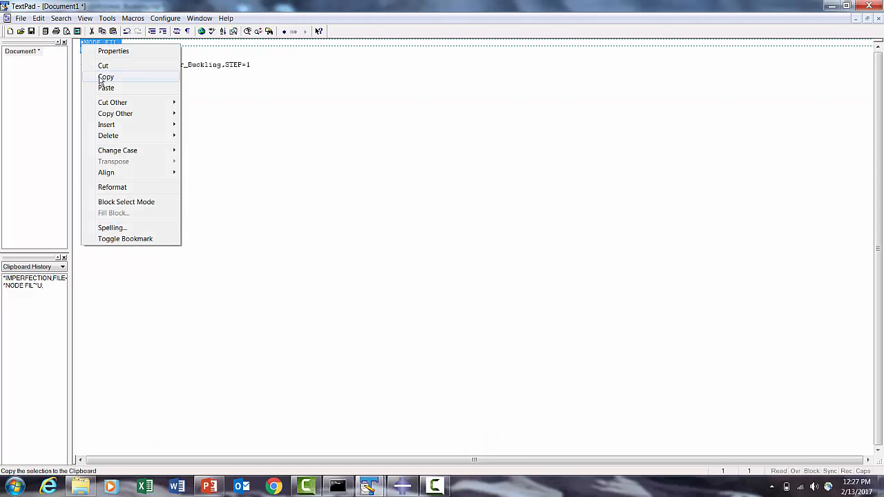
pyautogui.click(98, 73)
# - Paste the *NODE FIL request just before *End Step in Linear_Buckling.inp and save the file
pyautogui.click(378, 488)
pyautogui.click(446, 446)
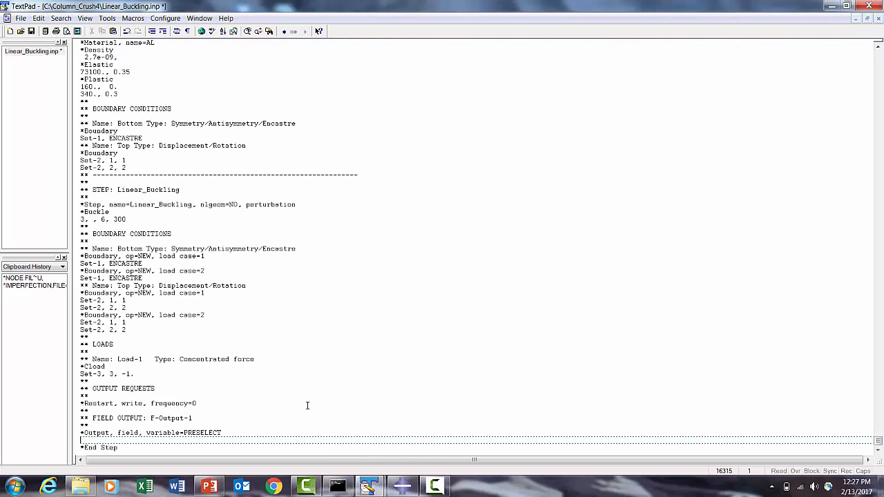
pyautogui.hotkey('ctrl', 'v')
pyautogui.click(31, 31)
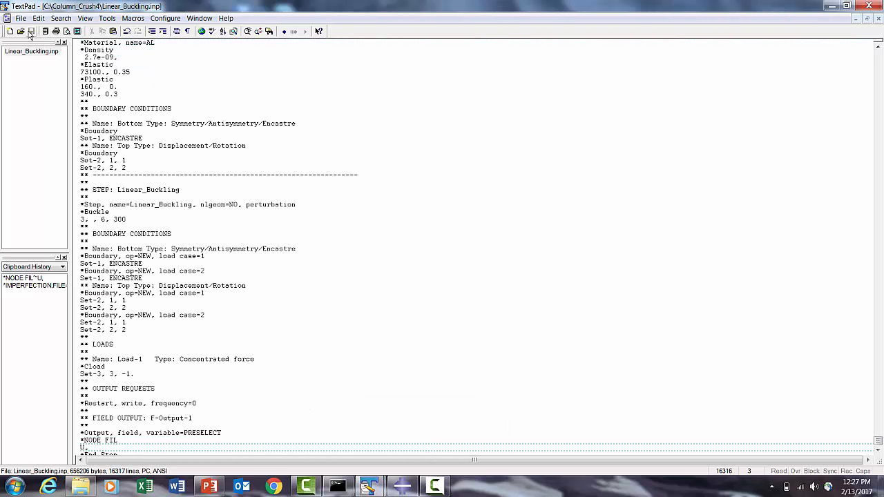
# - Switch back to Abaqus/CAE, close the Job Manager, and review Model-1's keywords down to the end of the step without editing
pyautogui.click(402, 487)
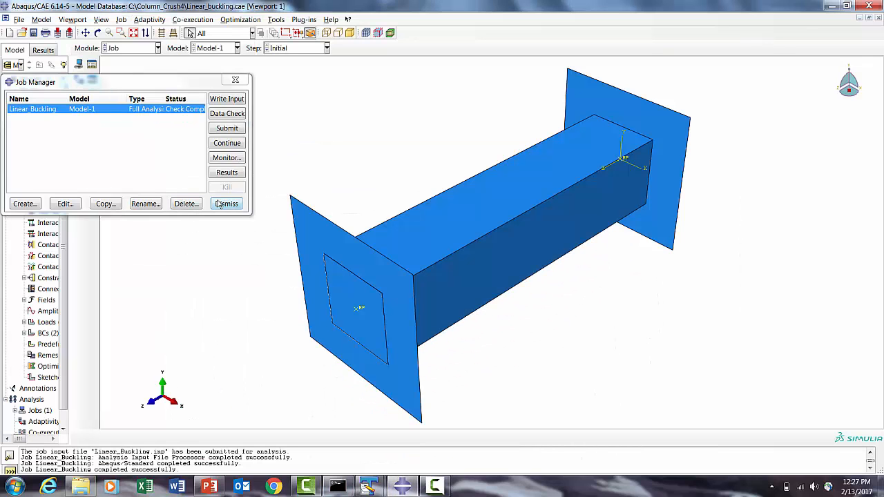
pyautogui.click(220, 204)
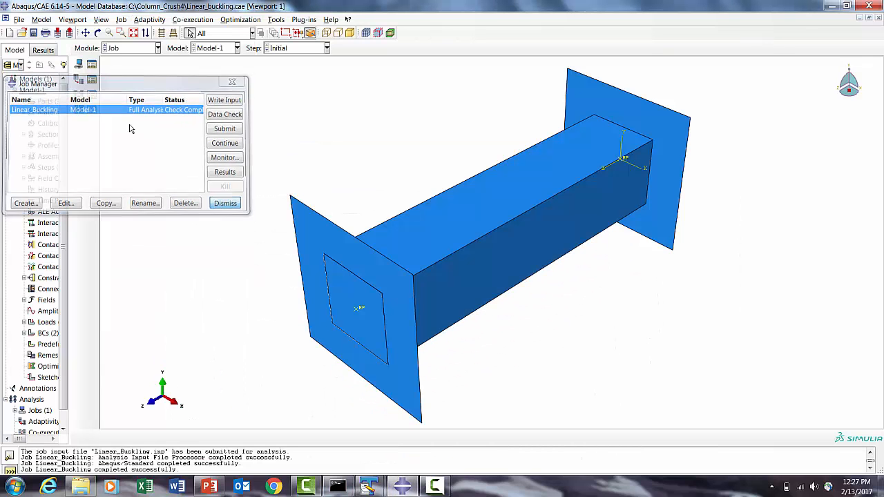
pyautogui.click(42, 19)
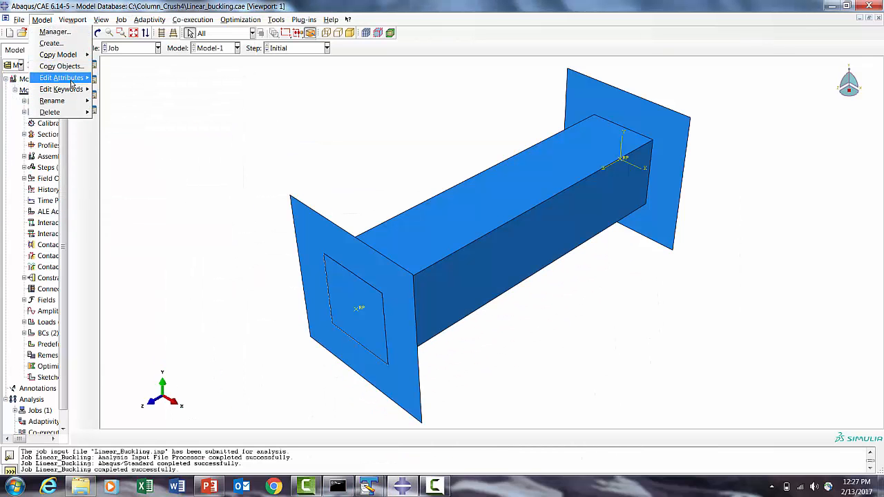
pyautogui.moveTo(71, 90)
pyautogui.click(128, 95)
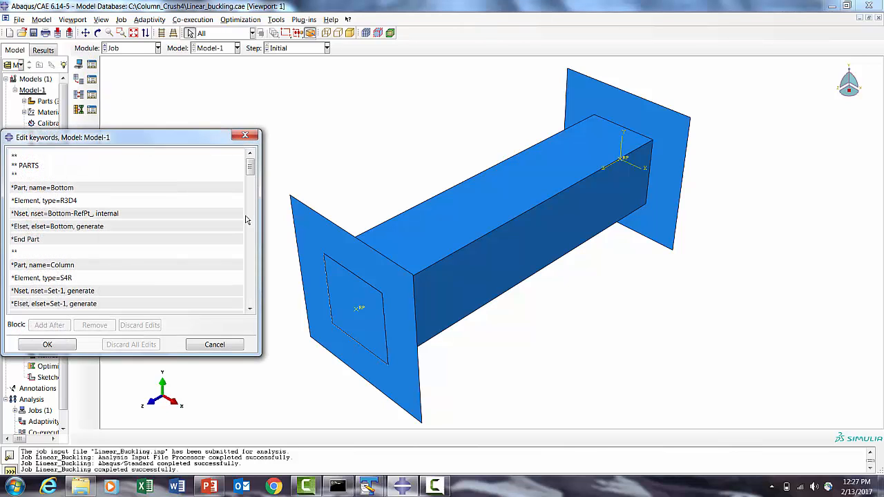
pyautogui.moveTo(249, 173); pyautogui.dragTo(251, 309)
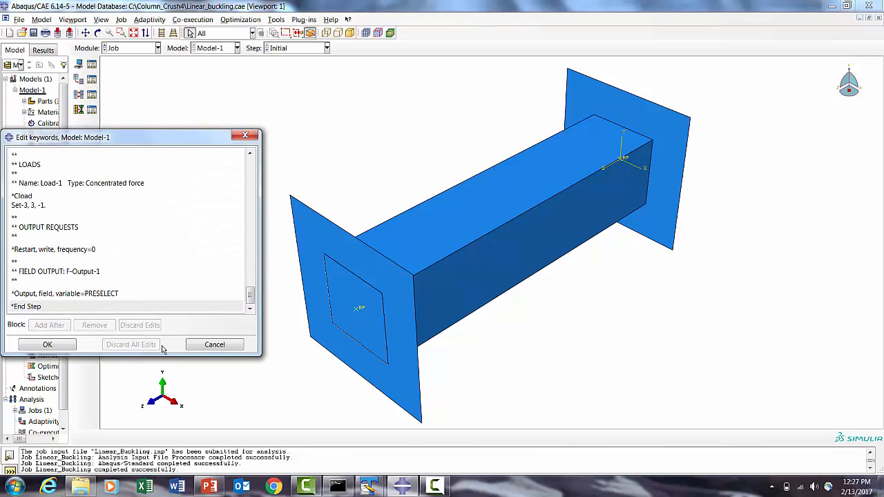
pyautogui.click(199, 344)
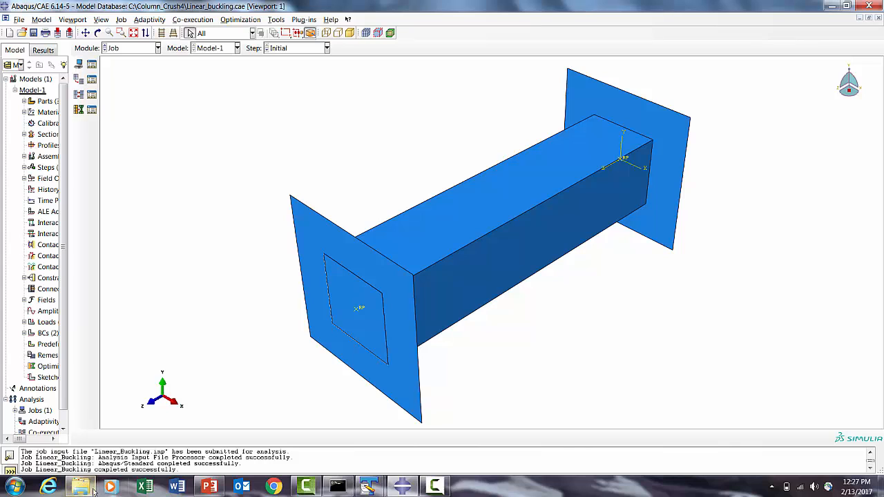
# - Open the Abaqus Command window and change directory to the C:\Column_Crush4 folder path copied from File Explorer
pyautogui.click(15, 487)
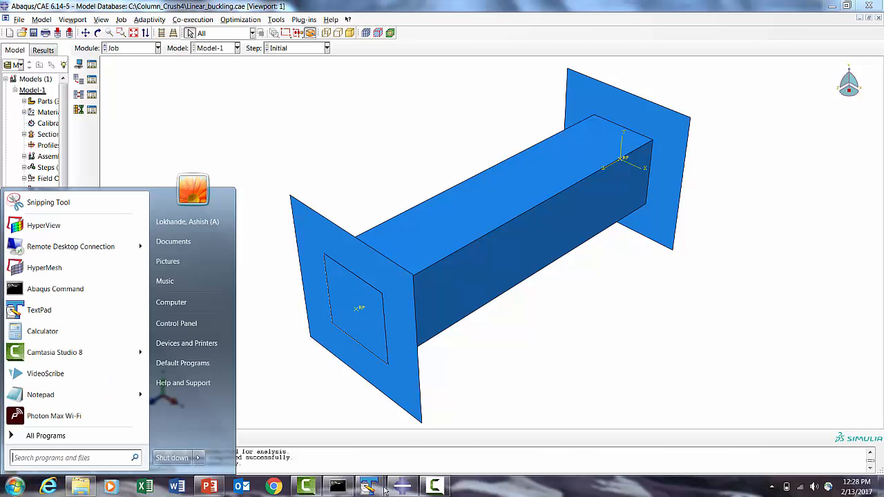
pyautogui.click(38, 289)
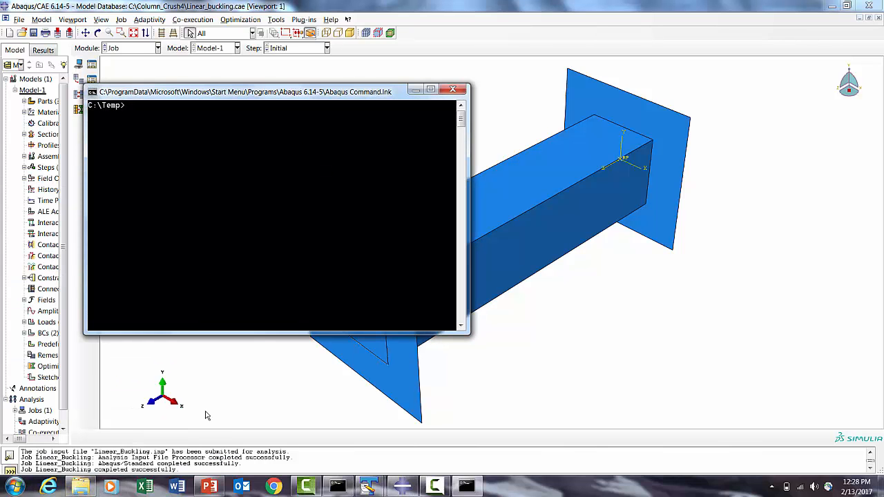
pyautogui.click(80, 487)
pyautogui.click(84, 21)
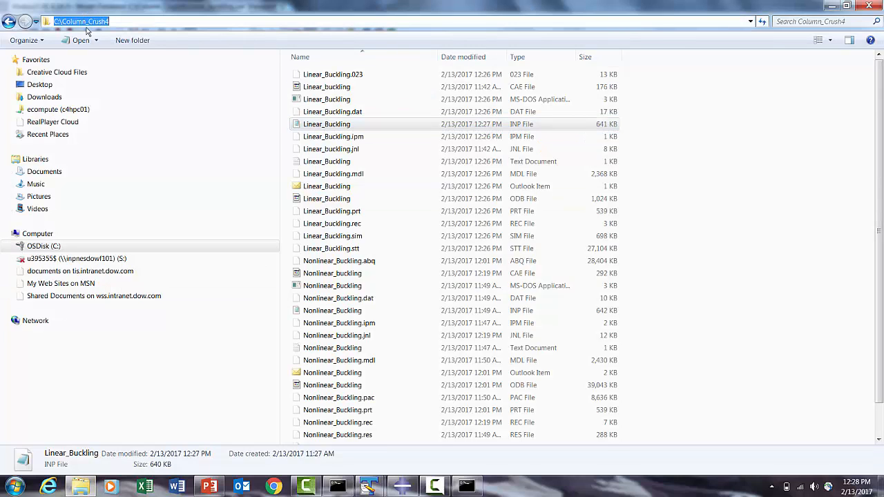
pyautogui.rightClick(90, 21)
pyautogui.click(103, 49)
pyautogui.click(832, 5)
pyautogui.write('cd')
pyautogui.rightClick(217, 92)
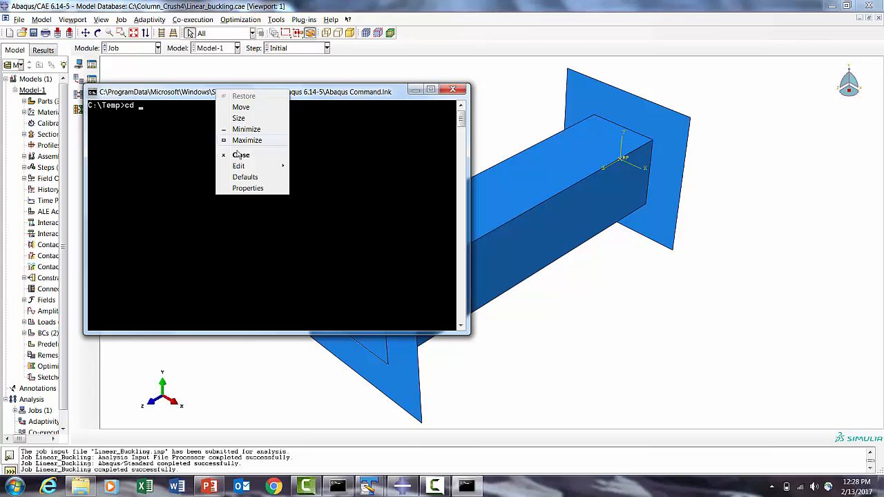
pyautogui.moveTo(239, 167)
pyautogui.click(311, 188)
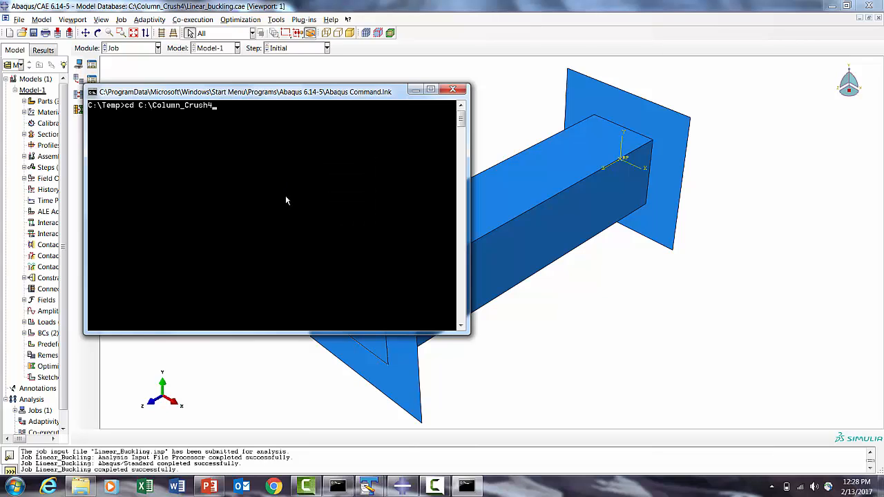
pyautogui.press('Return')
# - Start the command abq6145 j= and paste the Linear_Buckling file name copied from File Explorer
pyautogui.write('abq61')
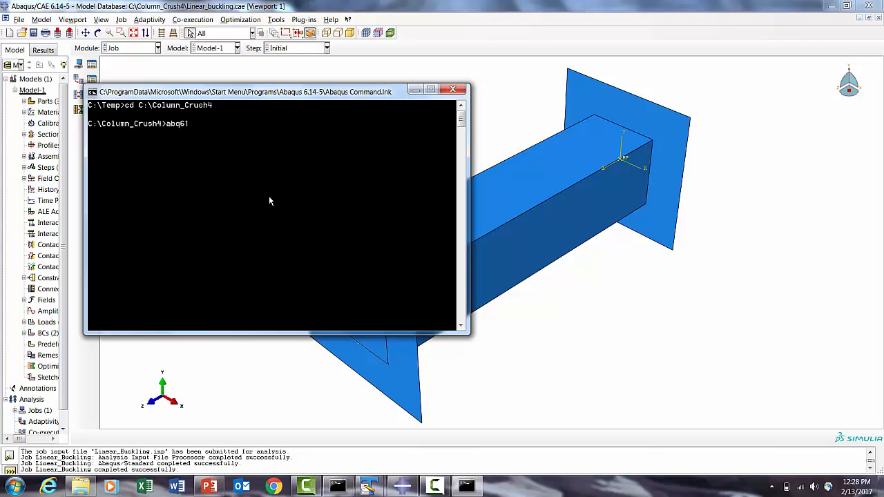
pyautogui.write('45 j=')
pyautogui.click(78, 485)
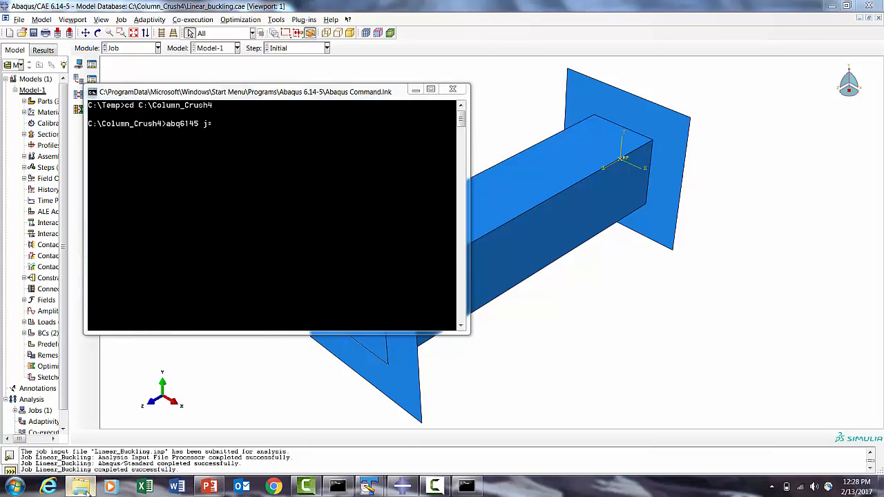
pyautogui.rightClick(320, 126)
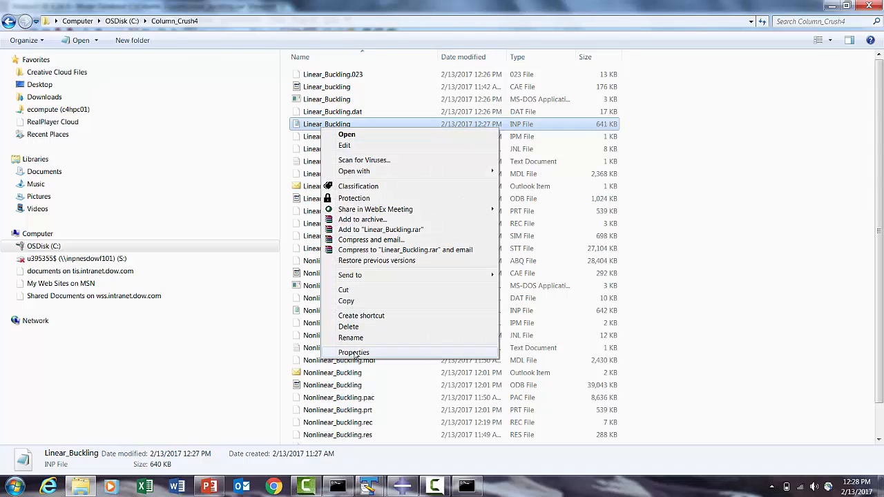
pyautogui.click(355, 336)
pyautogui.hotkey('ctrl', 'c')
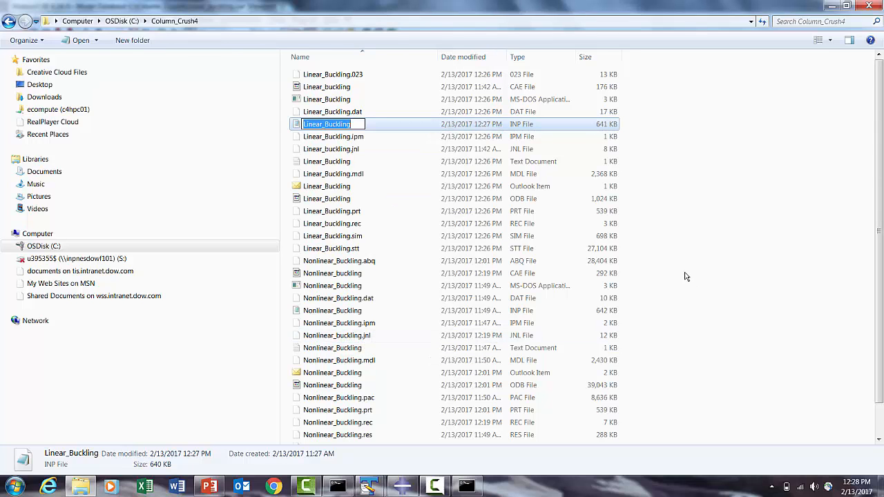
pyautogui.click(685, 269)
pyautogui.click(832, 5)
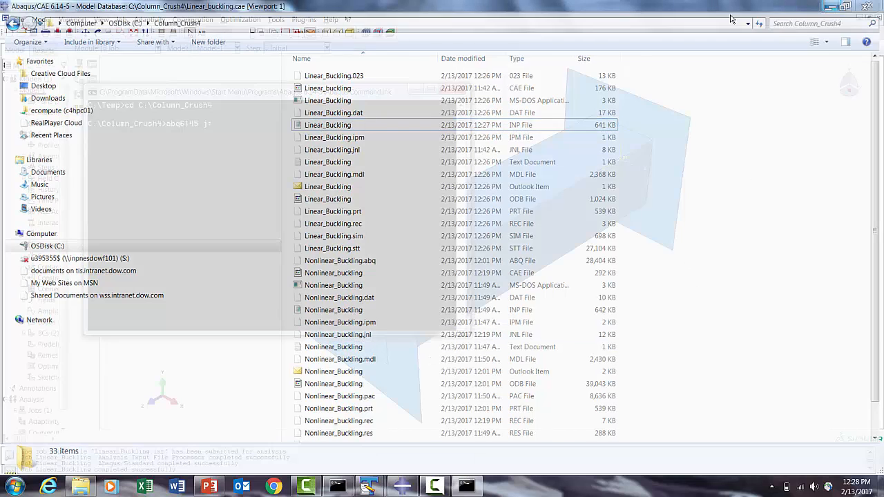
pyautogui.rightClick(262, 92)
pyautogui.moveTo(286, 166)
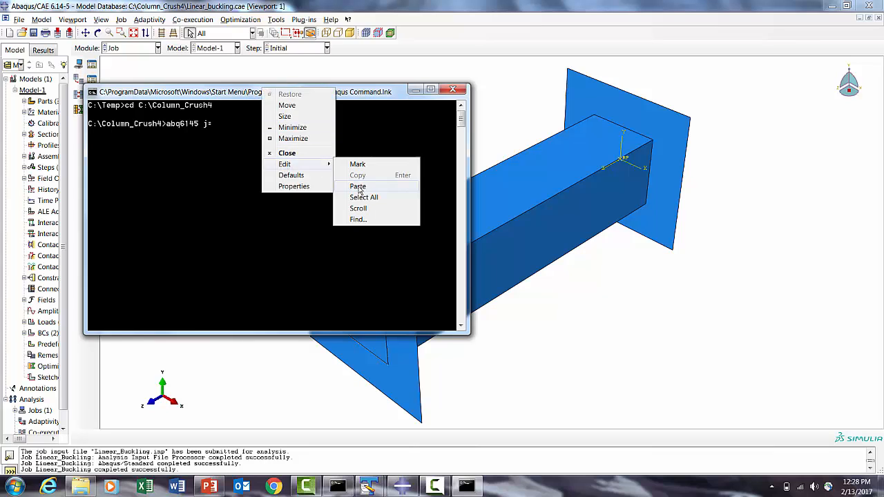
pyautogui.click(356, 183)
# - Complete the command with the int option and run it, confirming overwrite of the old job files
pyautogui.write('inear_Buckling in')
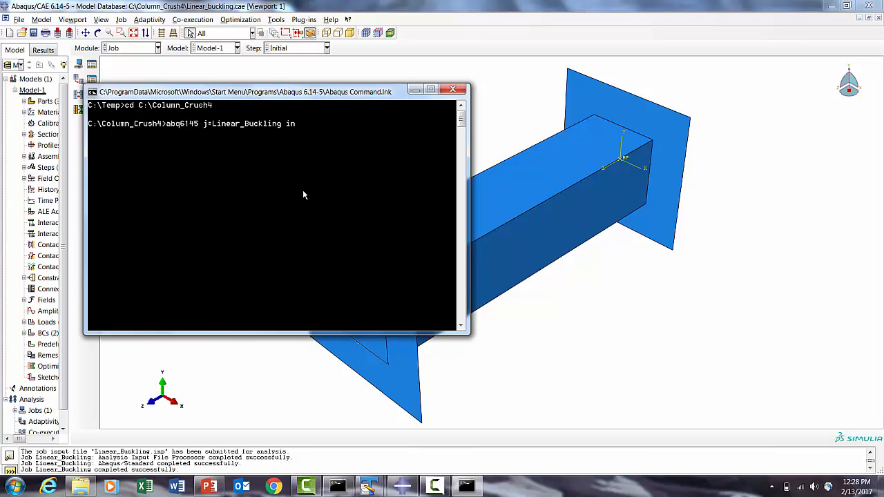
pyautogui.write('t')
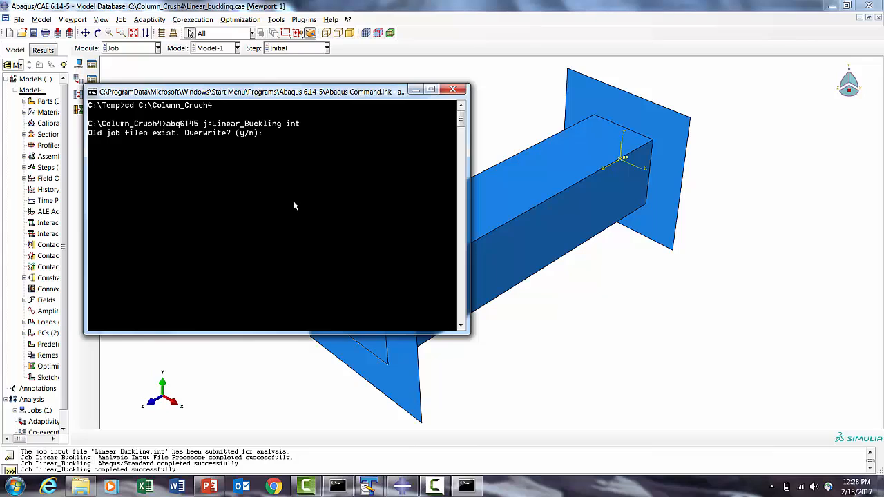
pyautogui.write('y')
pyautogui.press('Return')
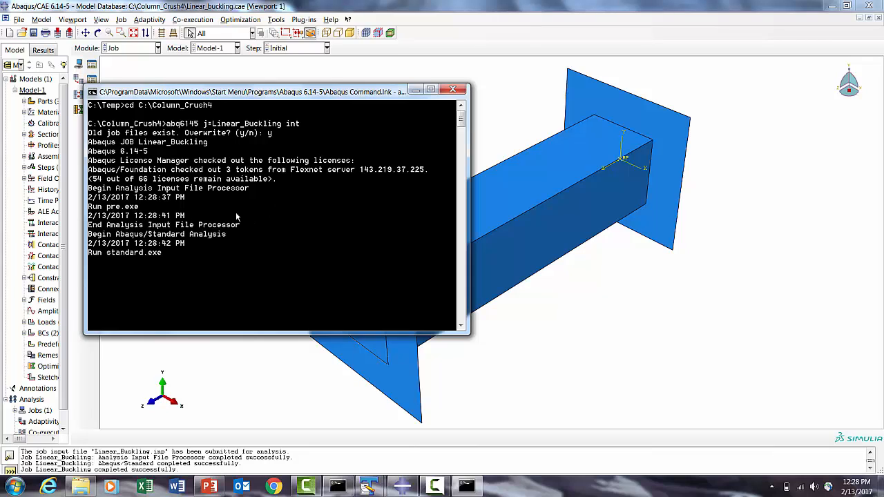
# - Switch to the nonlinear buckling flowchart slide in PowerPoint
pyautogui.click(210, 487)
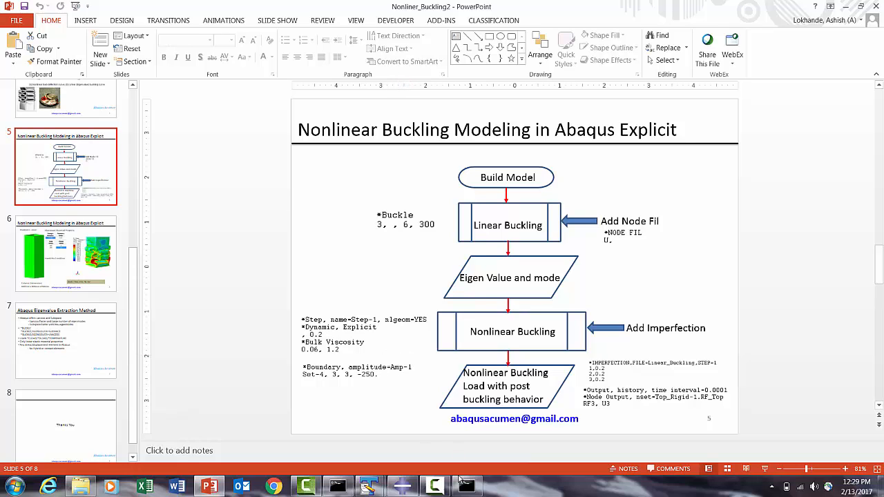
# - Check the finished run in the command window, then open the Linear_Buckling job results in Visualization
pyautogui.click(465, 486)
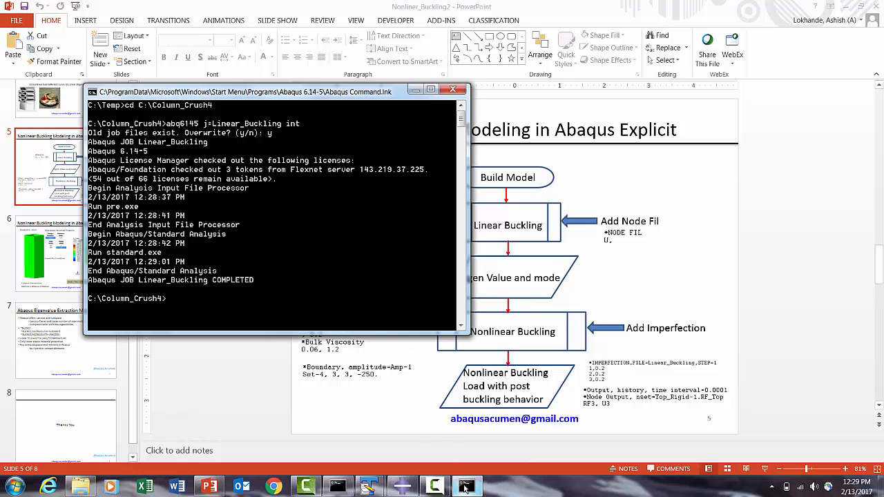
pyautogui.click(407, 488)
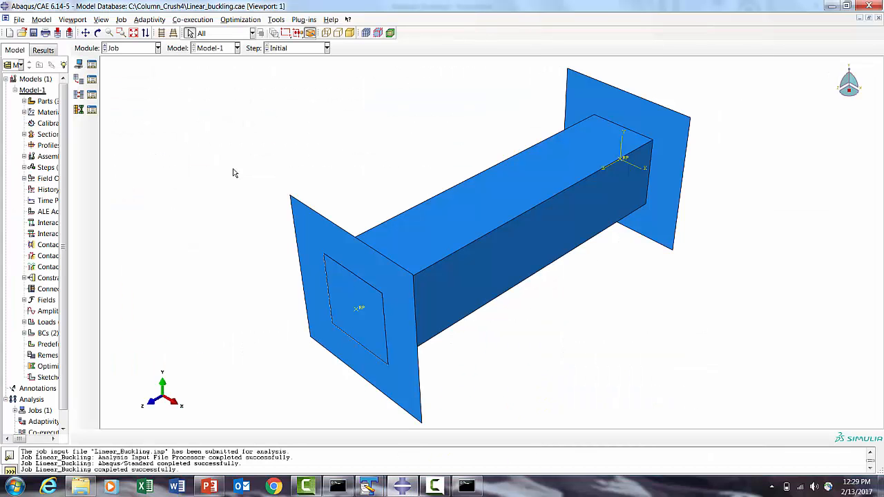
pyautogui.click(92, 64)
pyautogui.click(230, 174)
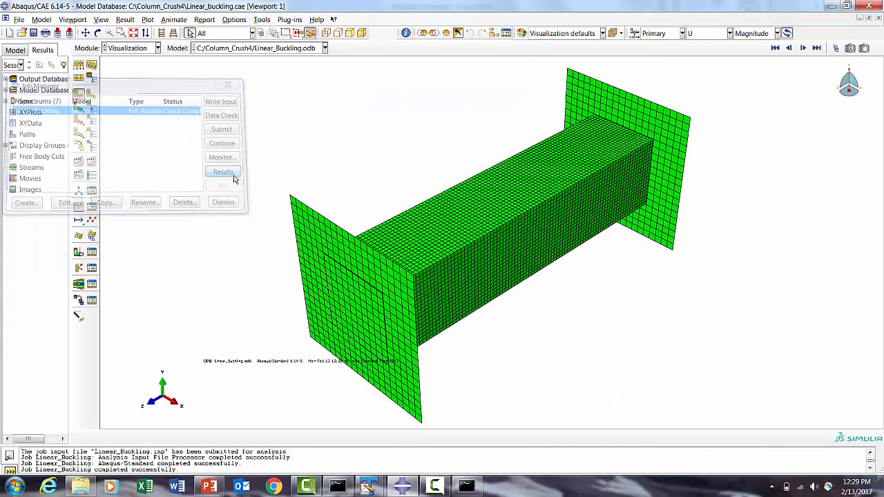
# - Turn on the state block in the viewport annotations and apply the Verdana 24-point font to the state block too
pyautogui.click(78, 109)
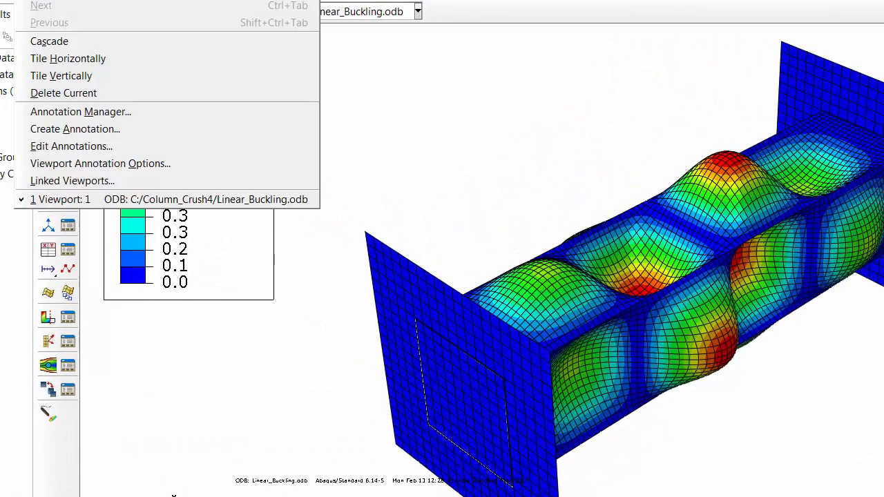
pyautogui.click(91, 165)
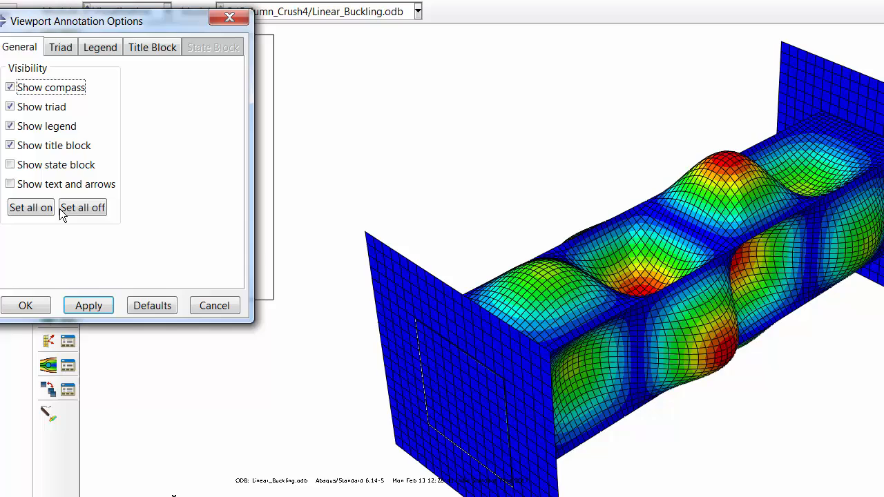
pyautogui.click(45, 166)
pyautogui.click(76, 308)
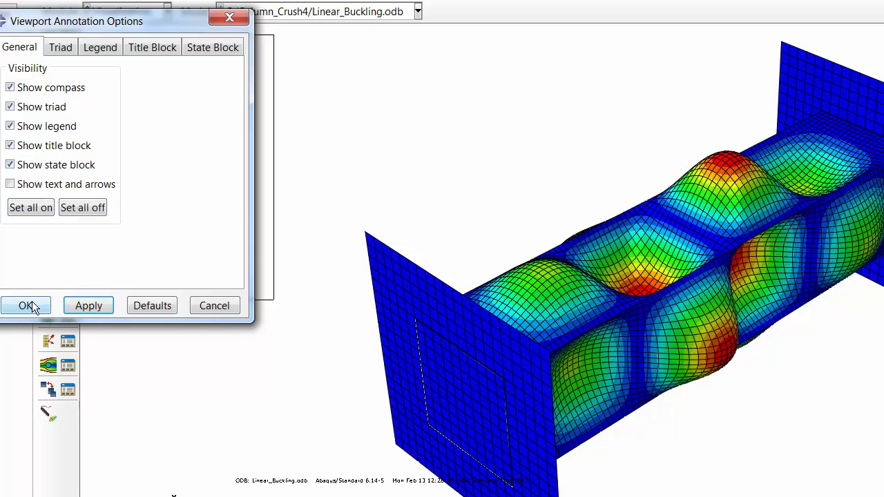
pyautogui.click(101, 49)
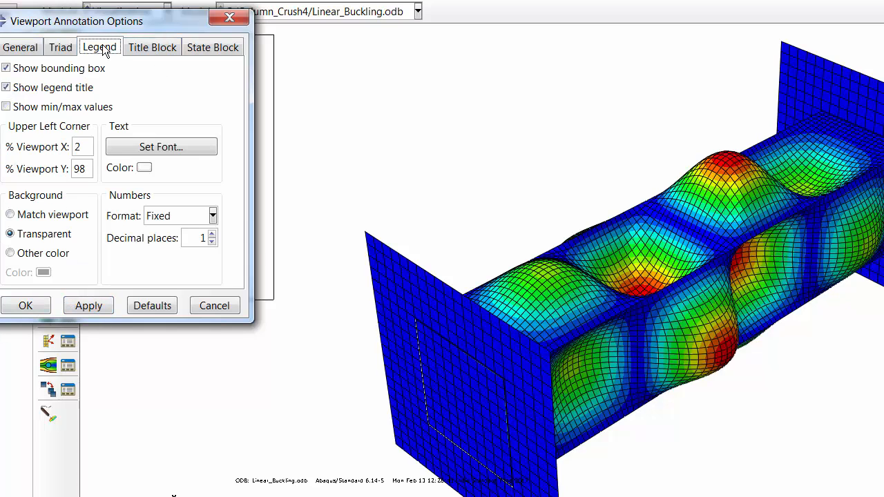
pyautogui.click(150, 145)
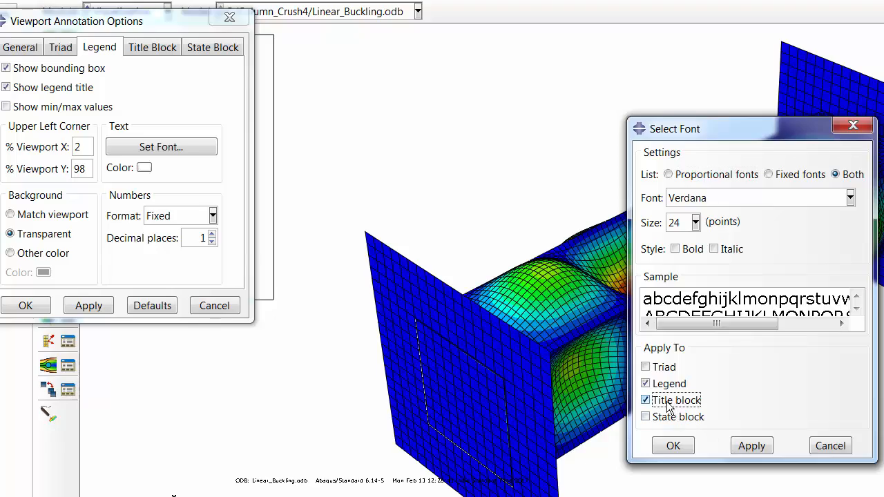
pyautogui.click(646, 417)
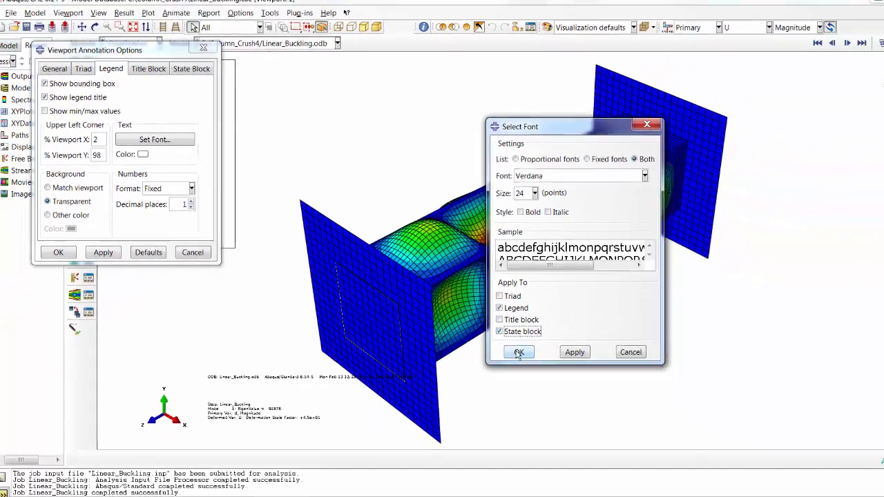
pyautogui.click(518, 353)
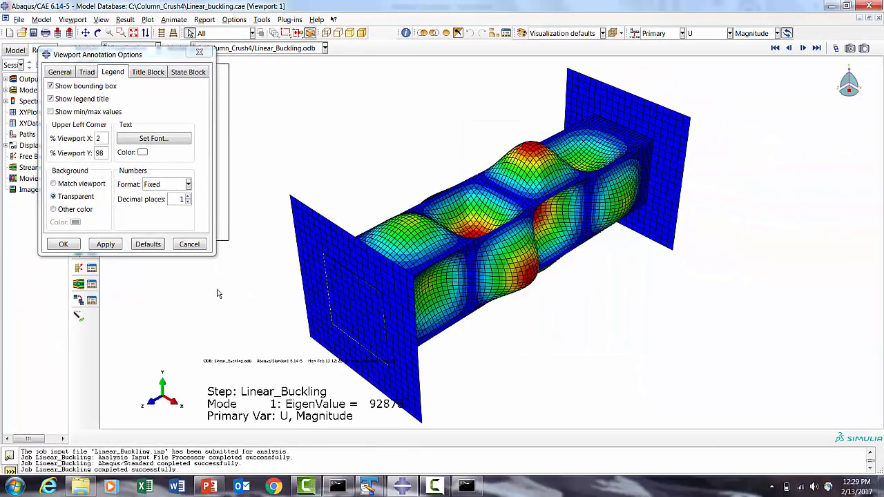
pyautogui.click(66, 243)
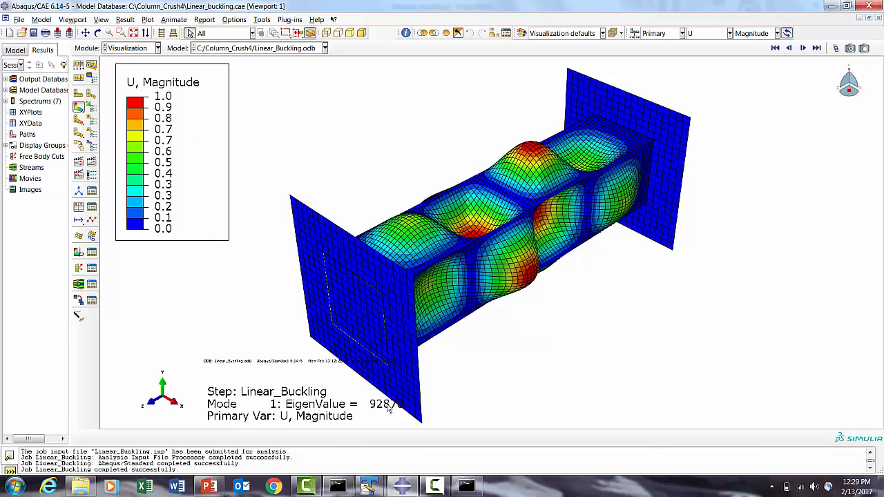
# - Step through the buckling mode shapes up to mode 3 and rotate the view to inspect them
pyautogui.click(803, 48)
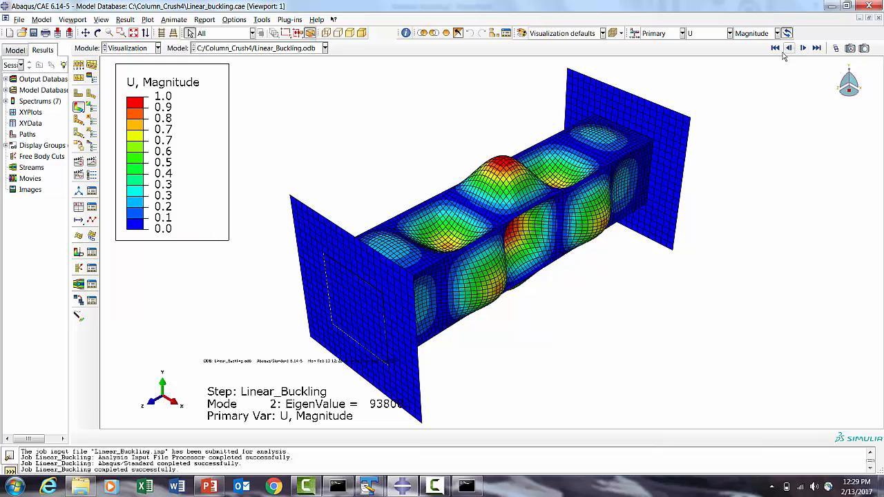
pyautogui.click(789, 49)
pyautogui.click(803, 48)
pyautogui.click(803, 48)
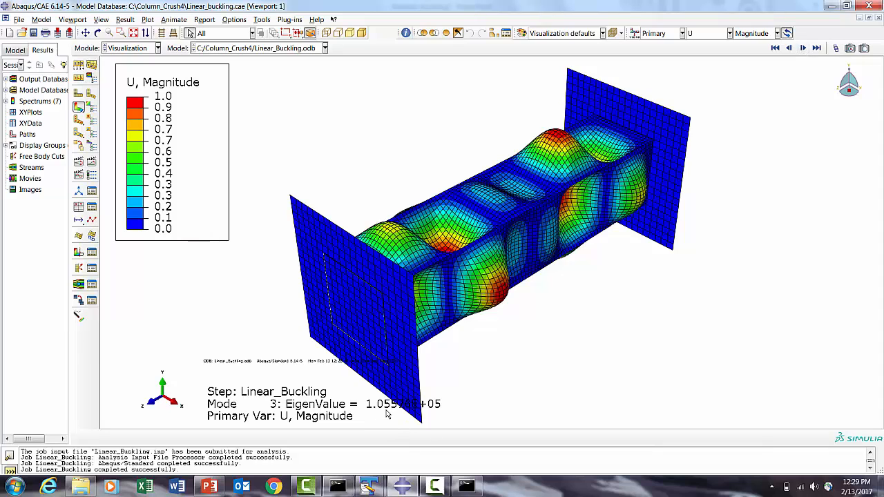
pyautogui.click(97, 33)
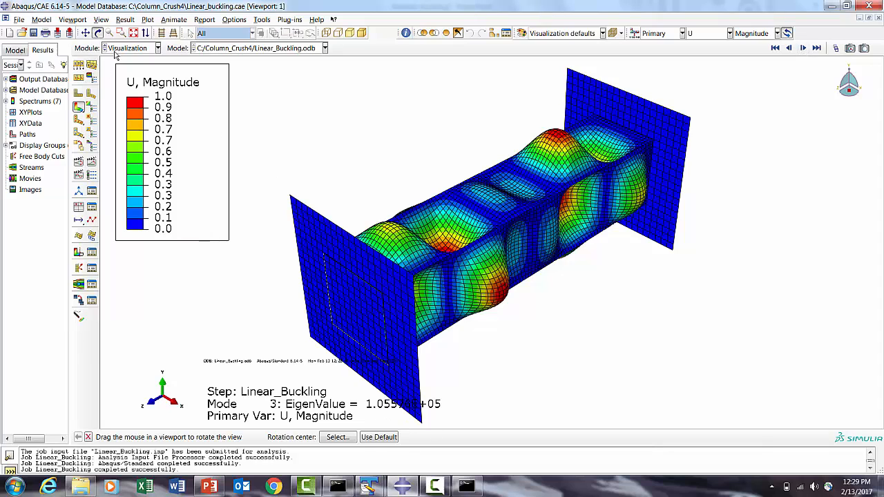
pyautogui.moveTo(392, 253); pyautogui.dragTo(539, 259)
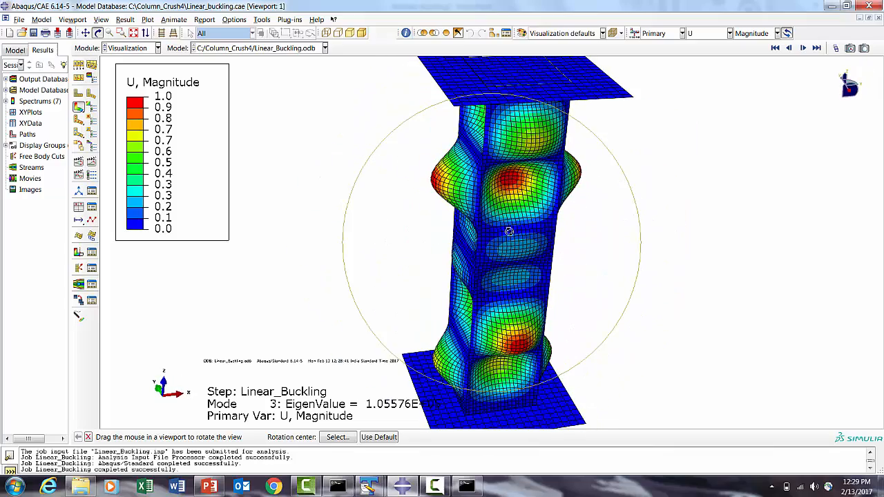
# - Delete the Linear_Buckling job definition in the Job module
pyautogui.click(133, 32)
pyautogui.click(131, 49)
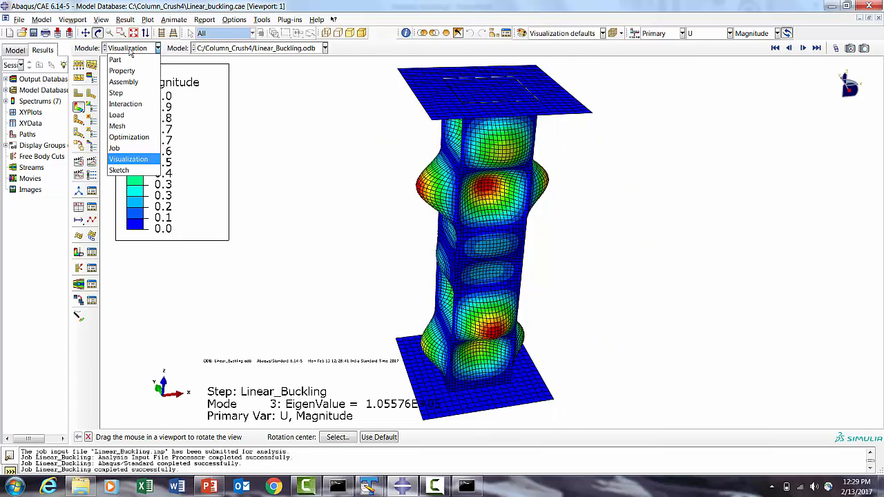
pyautogui.click(115, 148)
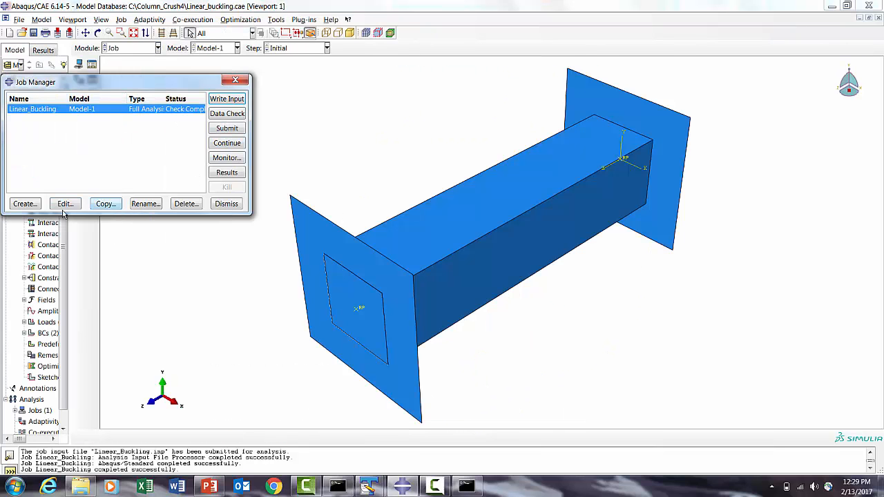
pyautogui.click(186, 203)
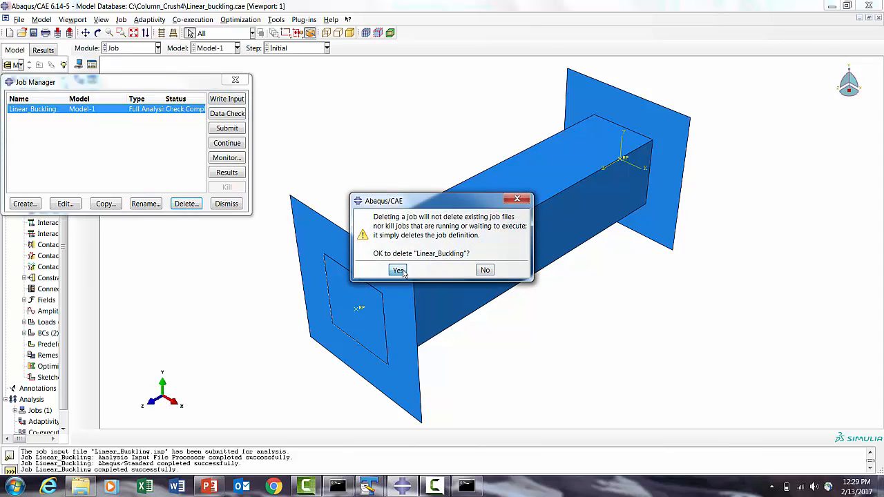
pyautogui.click(396, 322)
pyautogui.click(224, 202)
# - Delete the Linear_Buckling buckle step in the Step module
pyautogui.click(131, 48)
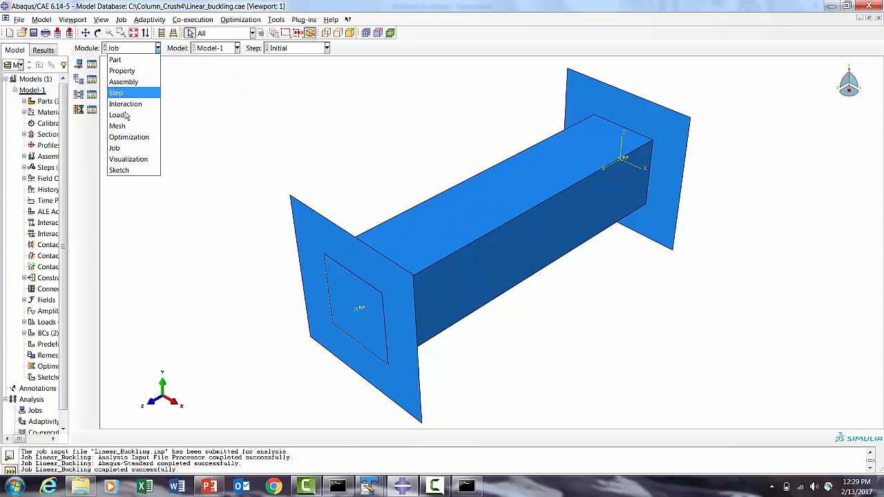
pyautogui.click(115, 93)
pyautogui.click(91, 69)
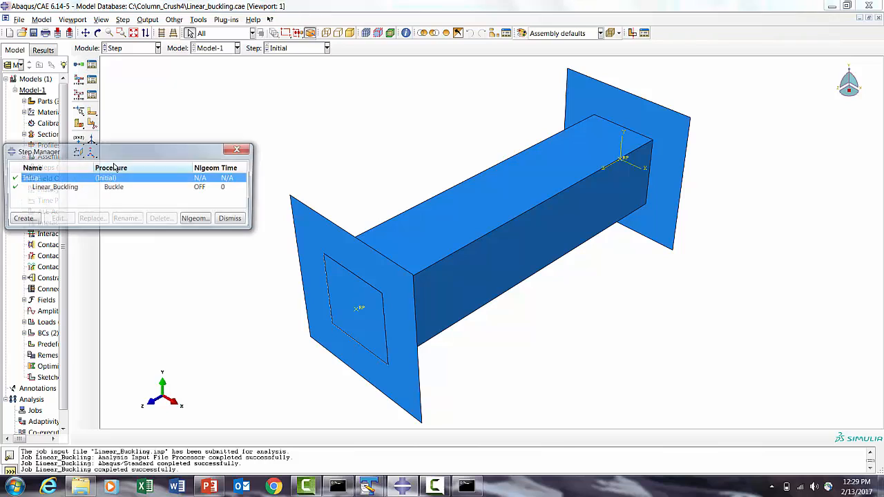
pyautogui.click(50, 190)
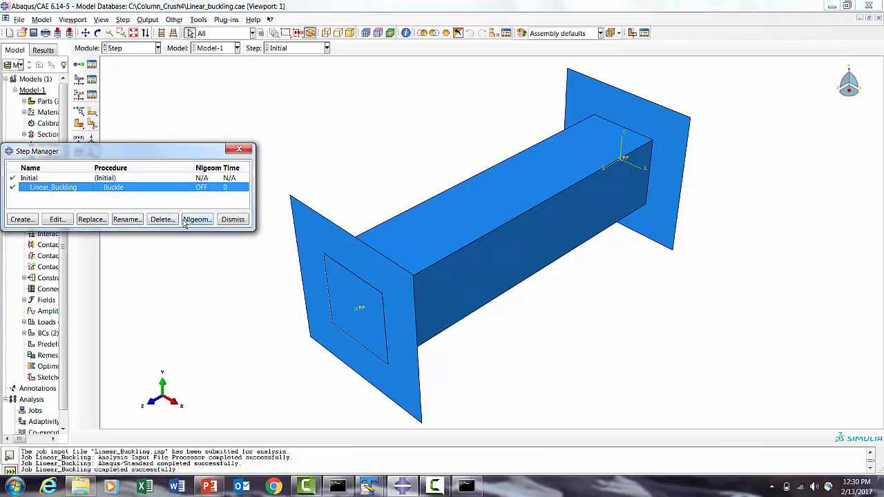
pyautogui.click(162, 219)
pyautogui.click(384, 275)
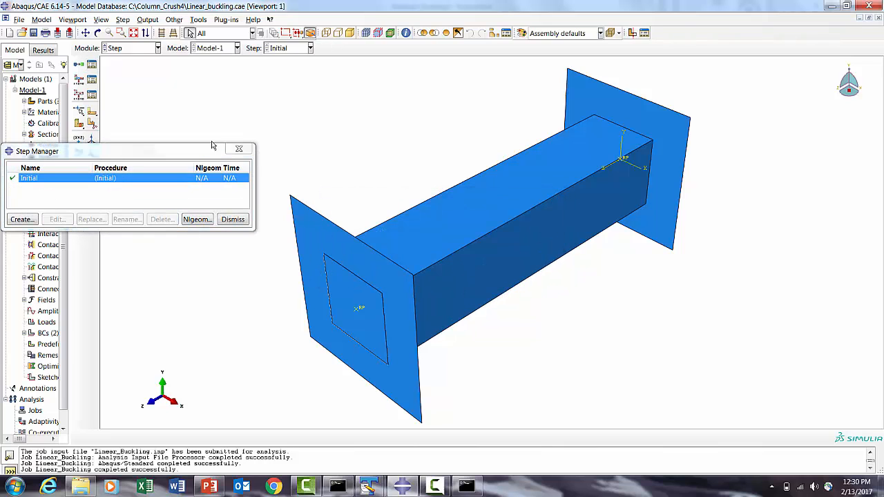
pyautogui.click(232, 219)
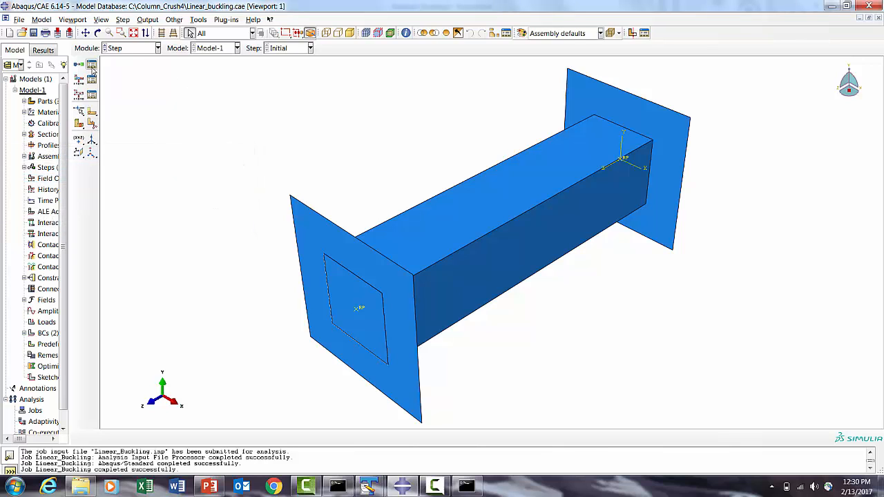
# - Create a contact interaction property named Fric with penalty tangential behavior and a friction coefficient of 0.3
pyautogui.click(129, 51)
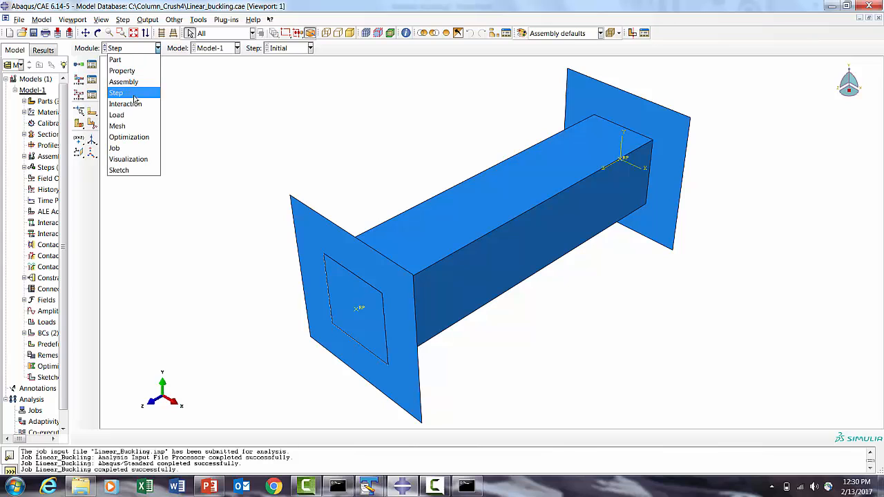
pyautogui.click(125, 104)
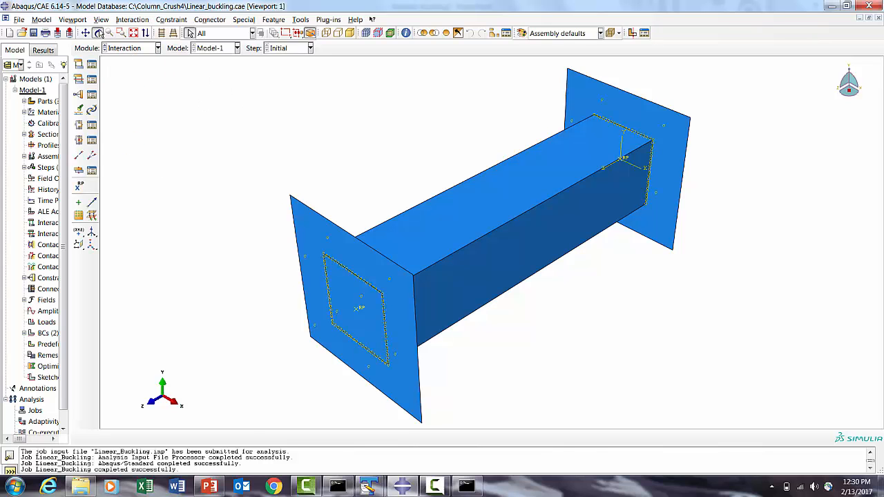
pyautogui.click(97, 32)
pyautogui.moveTo(456, 135); pyautogui.dragTo(518, 227)
pyautogui.click(91, 79)
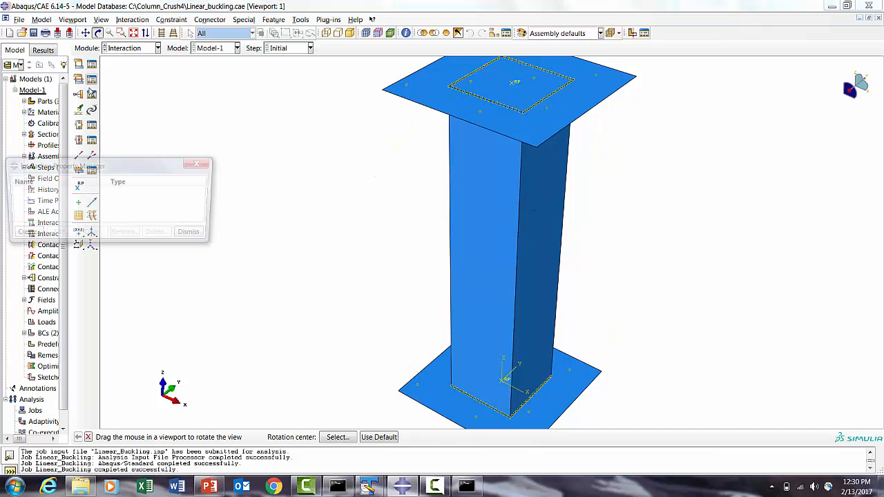
pyautogui.click(22, 235)
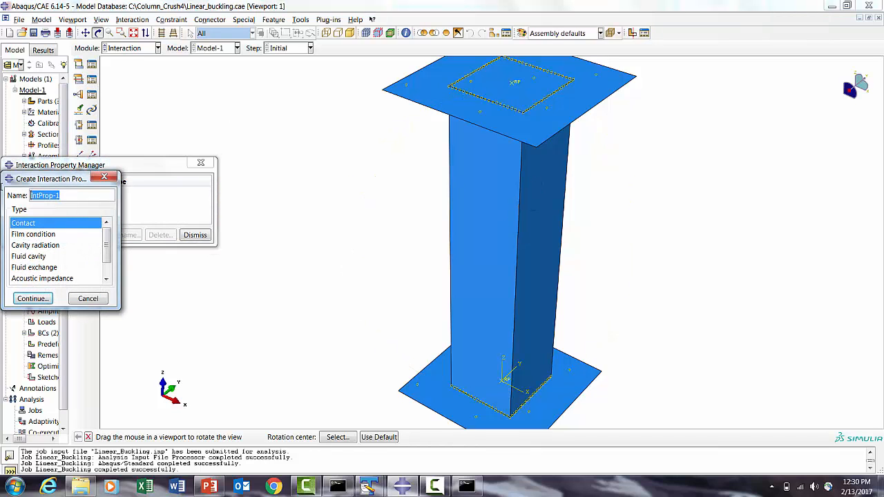
pyautogui.write('Fric')
pyautogui.click(33, 298)
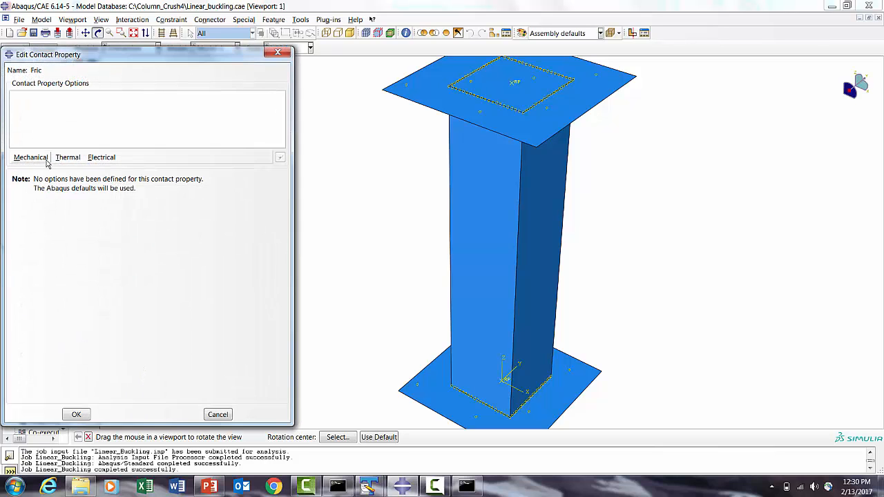
pyautogui.click(44, 158)
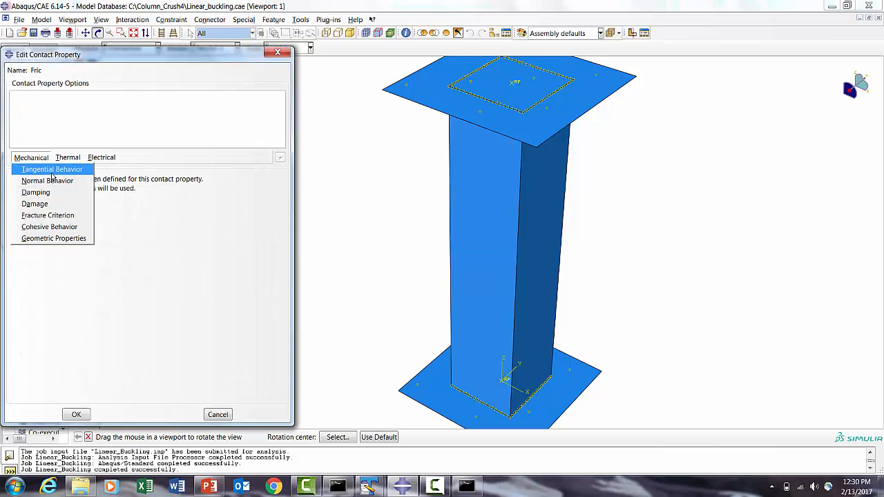
pyautogui.click(52, 170)
pyautogui.click(97, 191)
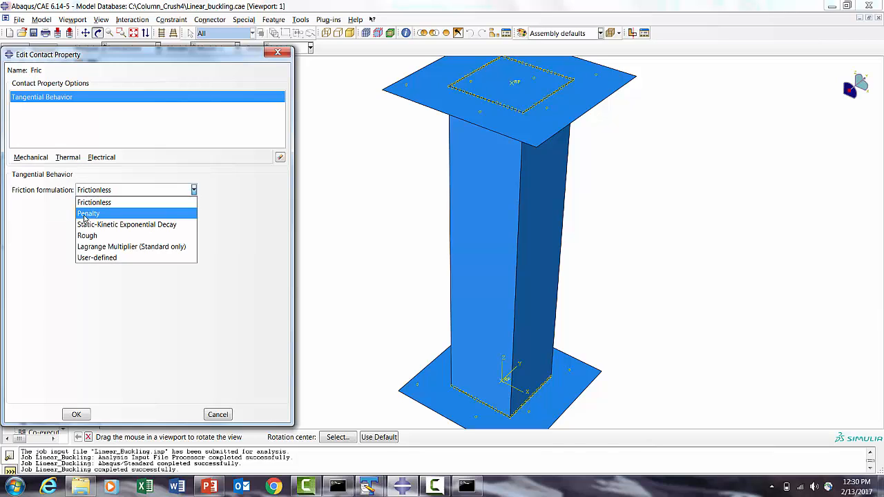
pyautogui.click(89, 210)
pyautogui.click(37, 312)
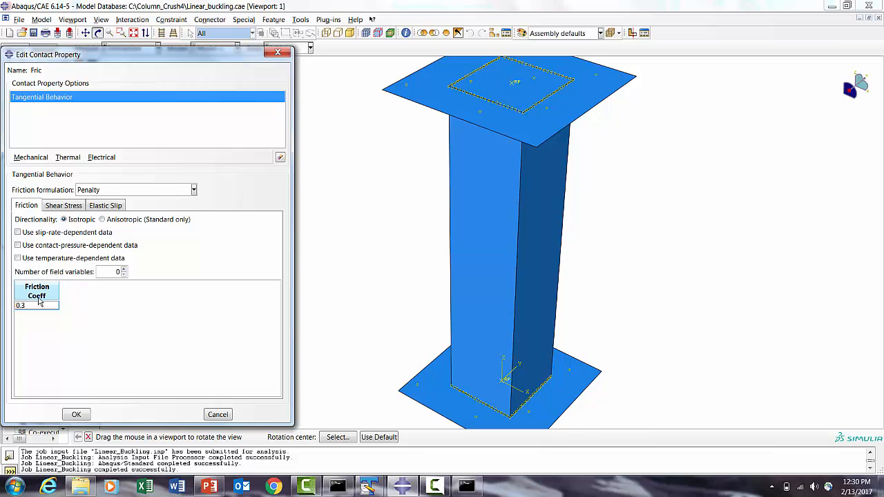
pyautogui.click(76, 414)
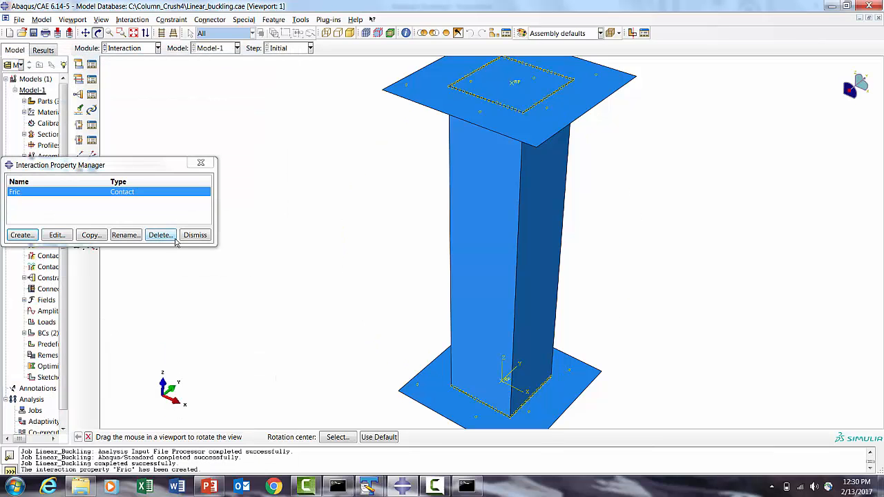
pyautogui.click(183, 239)
# - Create a General contact (Explicit) interaction in the Initial step using Fric as the global contact property
pyautogui.click(79, 72)
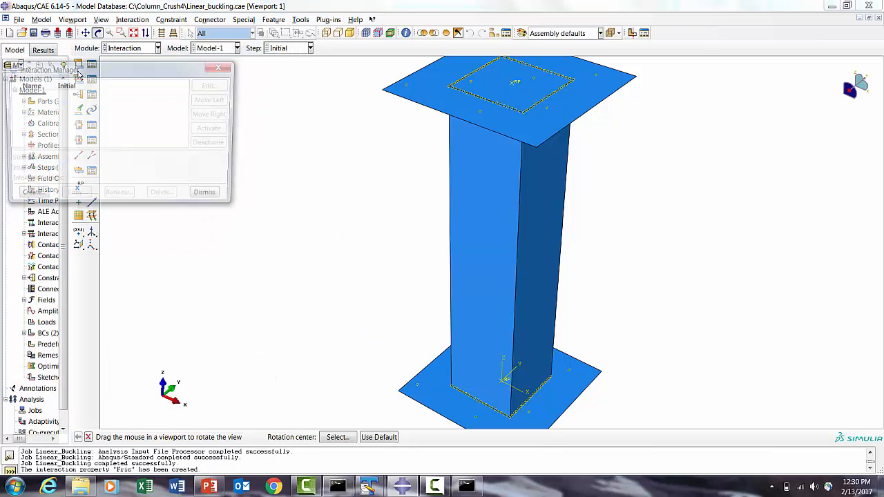
pyautogui.click(28, 196)
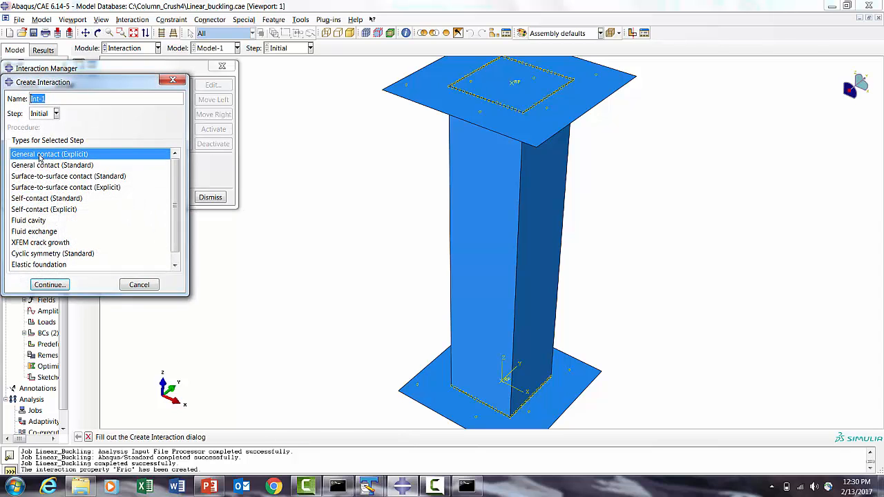
pyautogui.click(47, 288)
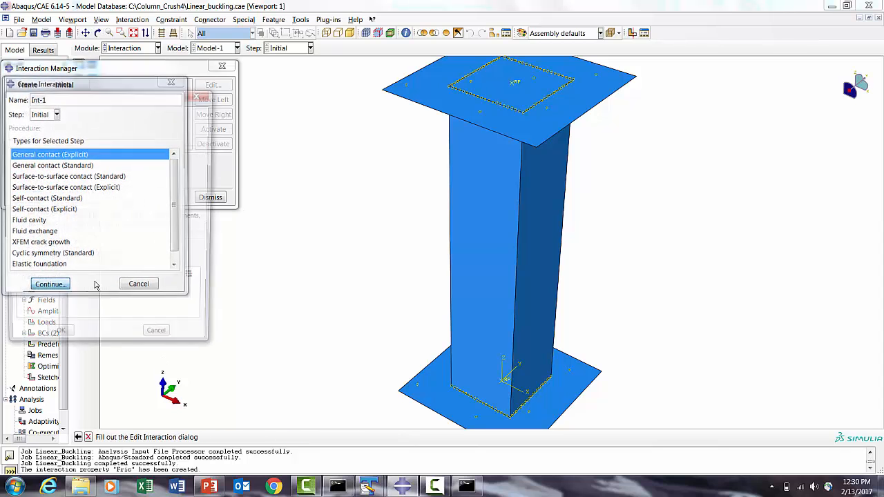
pyautogui.click(128, 285)
pyautogui.click(116, 296)
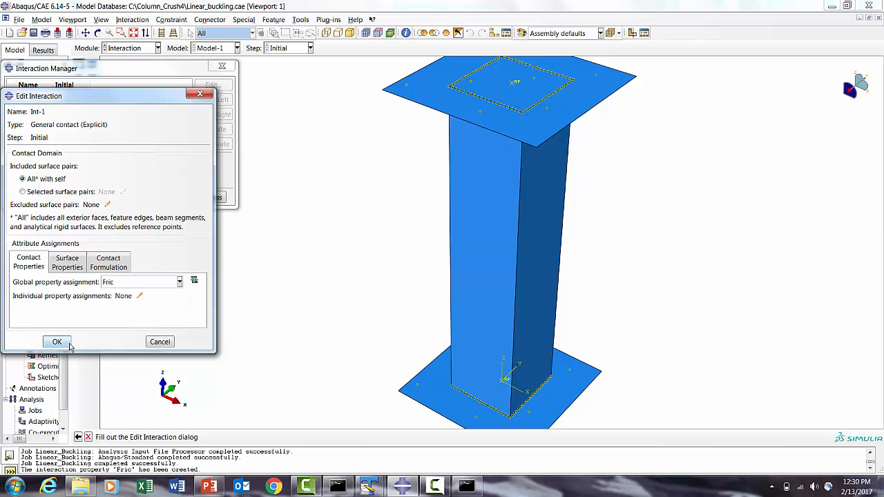
pyautogui.click(59, 342)
pyautogui.click(211, 198)
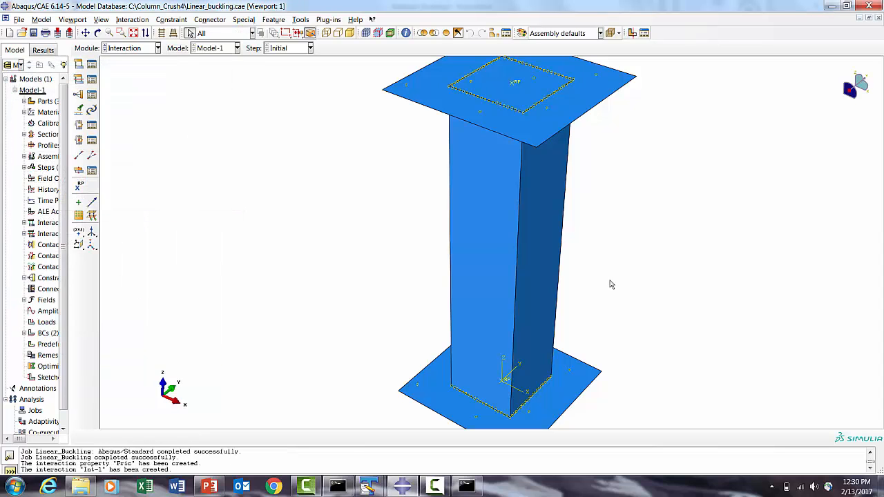
# - In the Step module, create a Dynamic, Explicit step named Nonlinear_Buckling after Initial with a 0.2 time period
pyautogui.click(141, 48)
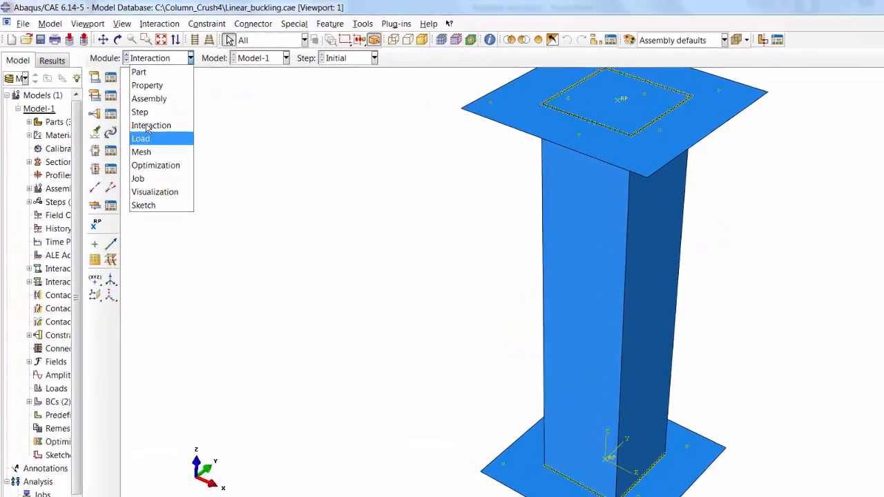
pyautogui.click(116, 92)
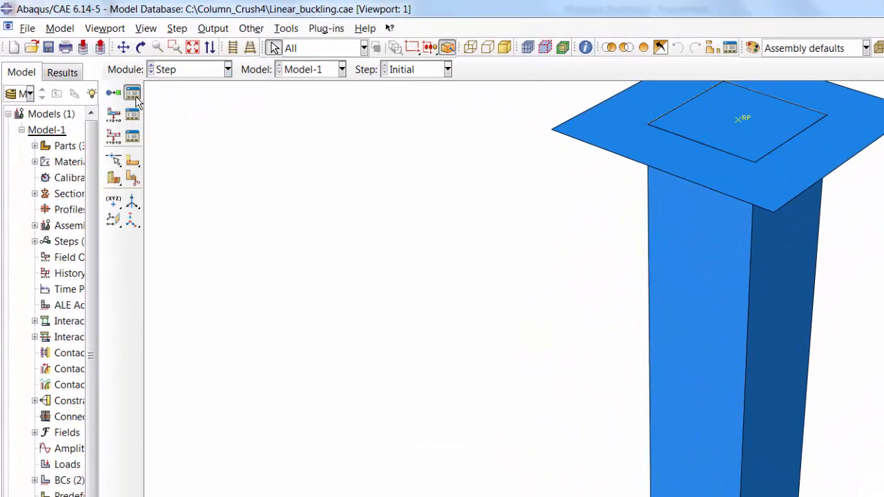
pyautogui.click(135, 97)
pyautogui.click(28, 315)
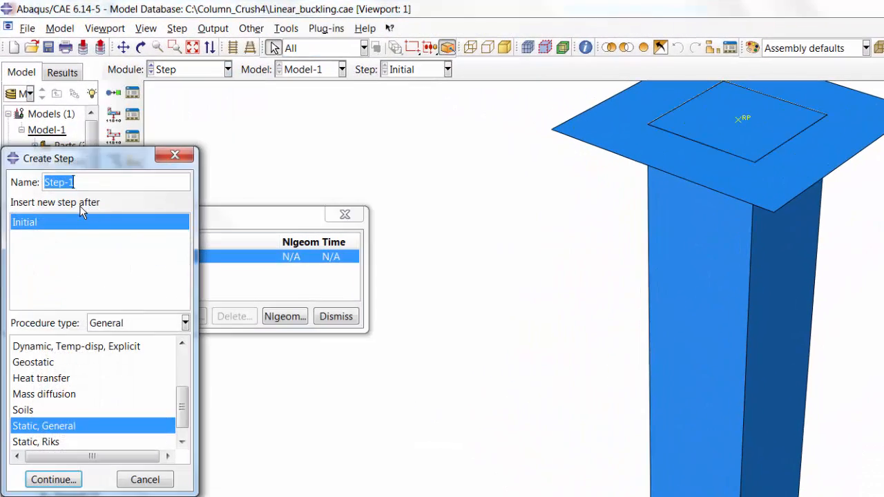
pyautogui.write('Nonline')
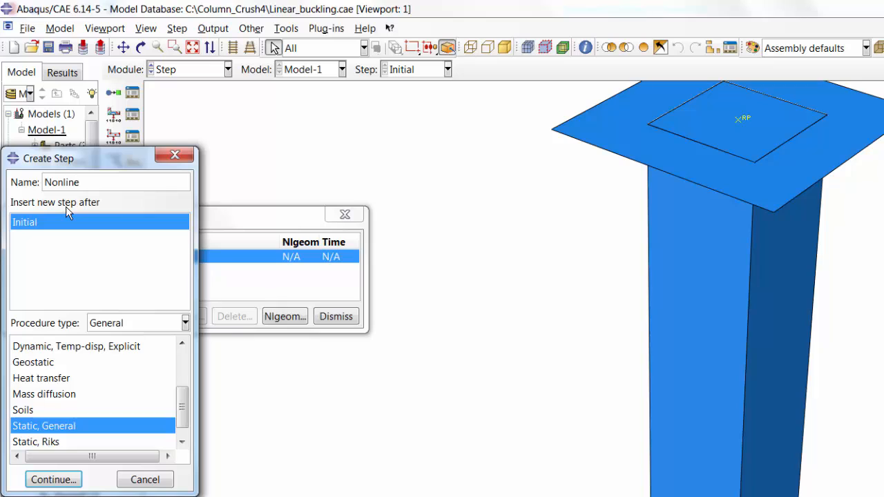
pyautogui.write('ar_Buckling')
pyautogui.scroll(2, 176, 343)
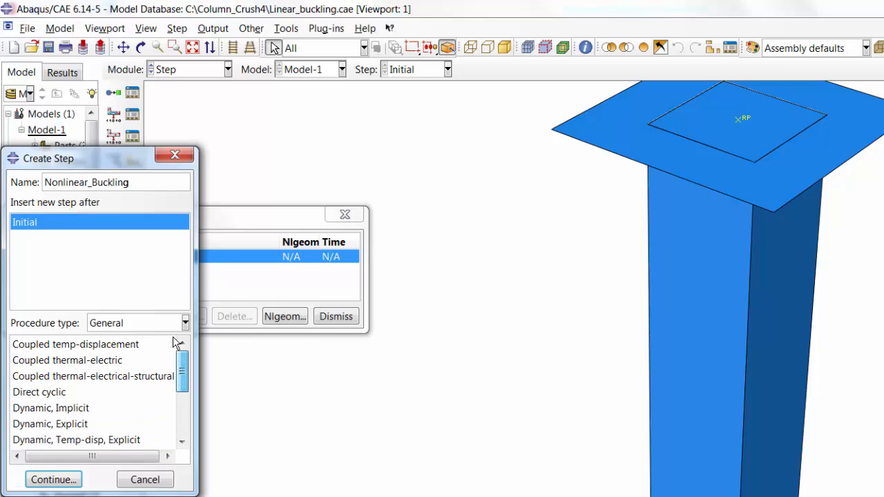
pyautogui.click(74, 412)
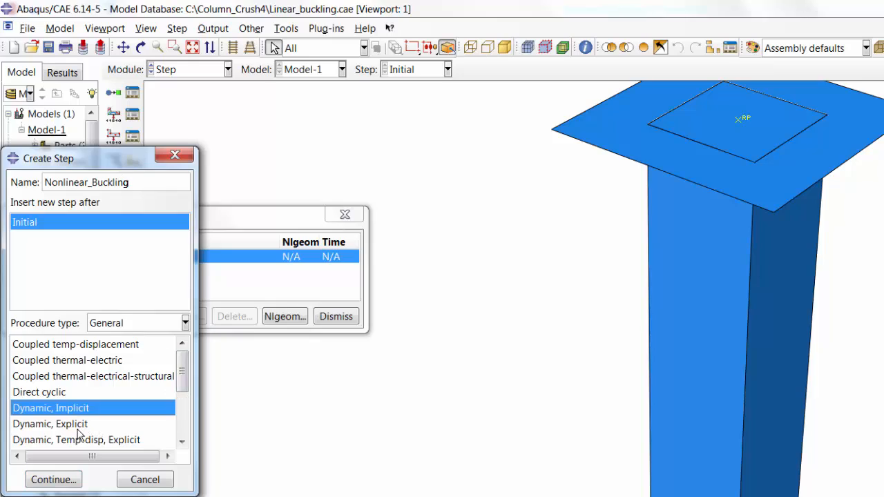
pyautogui.click(78, 426)
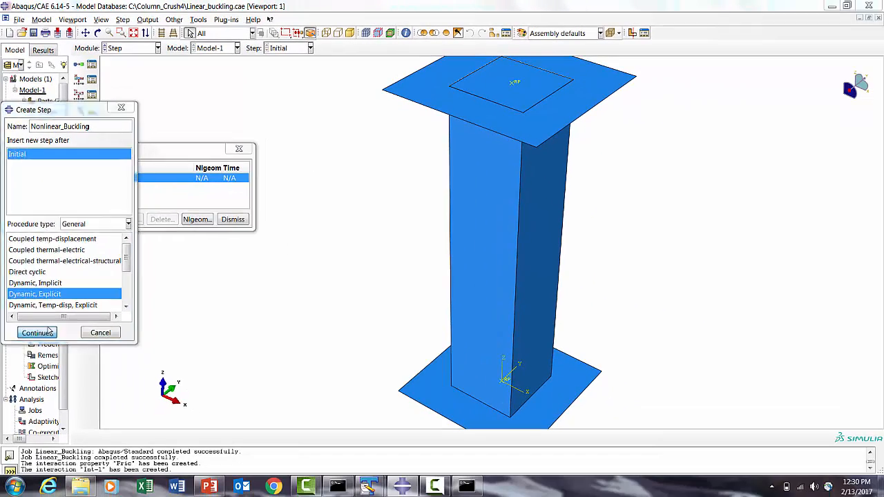
pyautogui.click(36, 332)
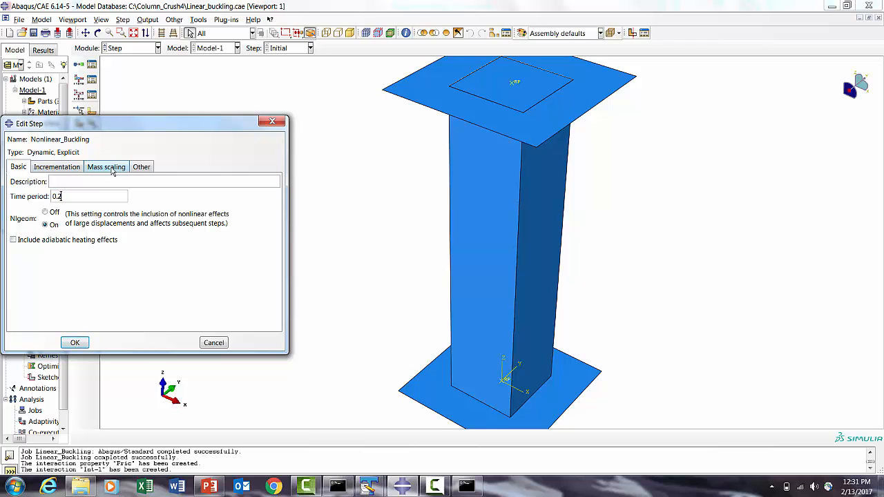
pyautogui.click(81, 343)
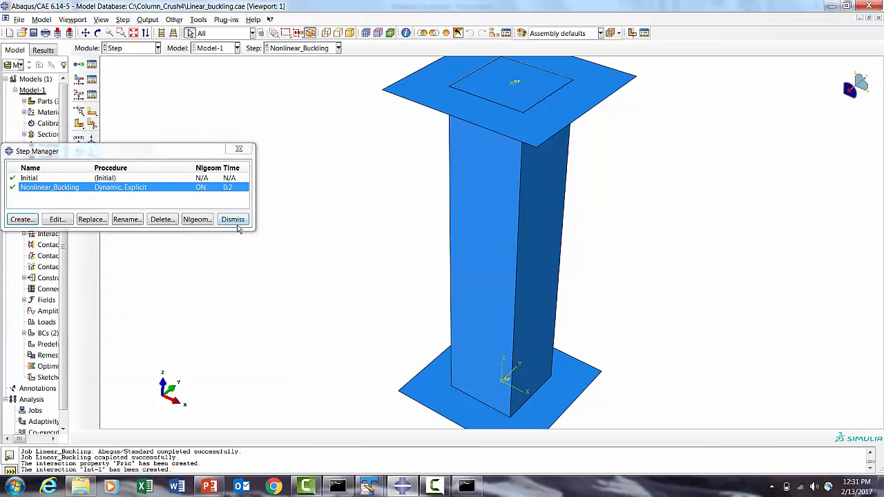
pyautogui.click(234, 220)
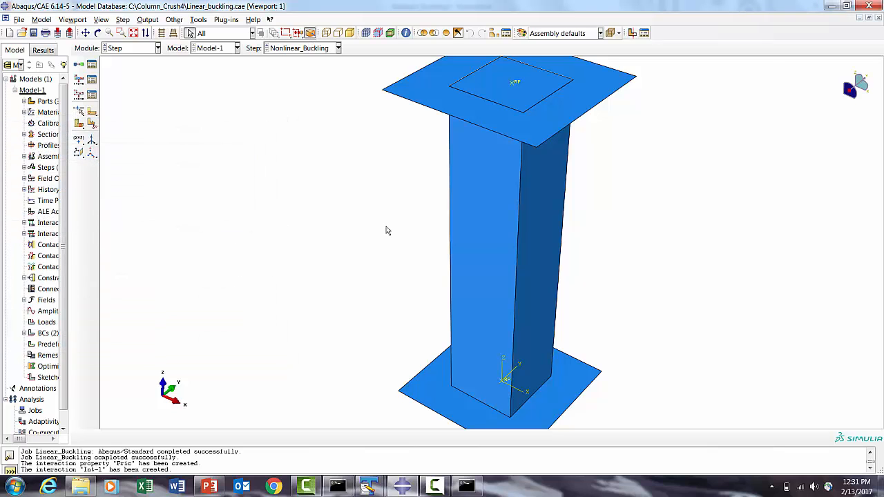
# - In the Load module, create a displacement boundary condition named Pull_Down on the top reference point with U3 set to -250
pyautogui.click(130, 48)
pyautogui.click(123, 117)
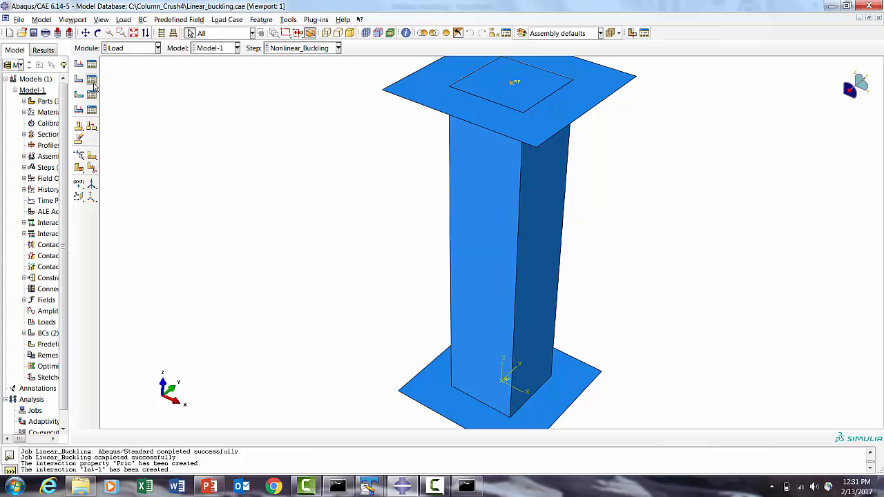
pyautogui.click(92, 83)
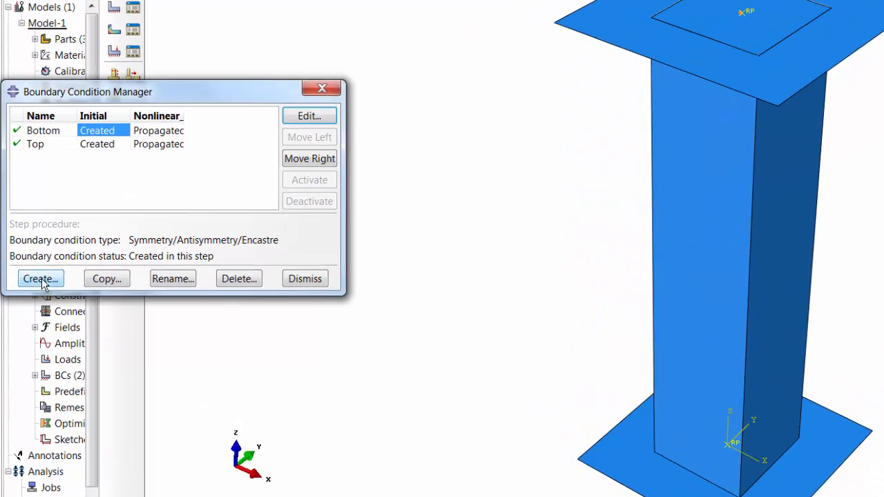
pyautogui.click(28, 266)
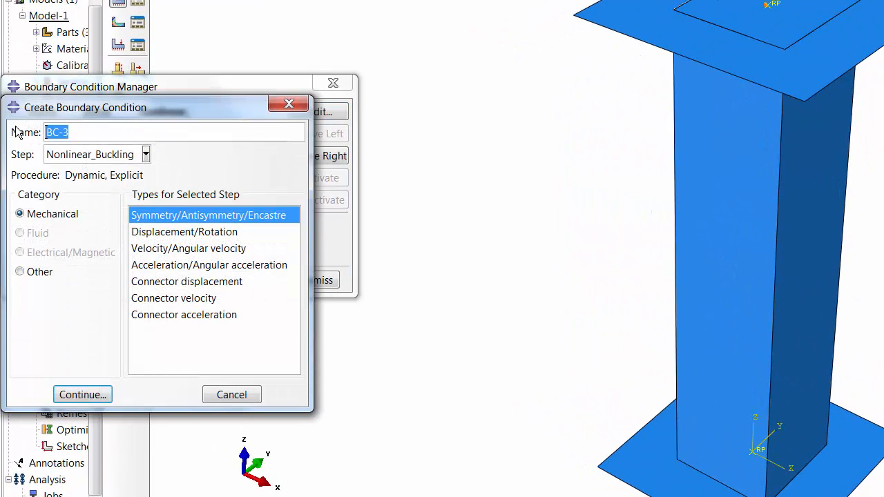
pyautogui.write('Pull_Down')
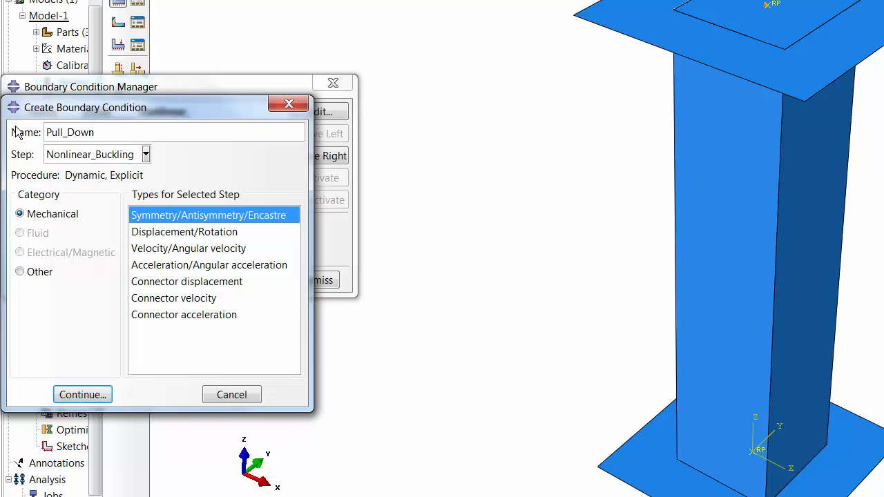
pyautogui.click(134, 239)
pyautogui.click(107, 395)
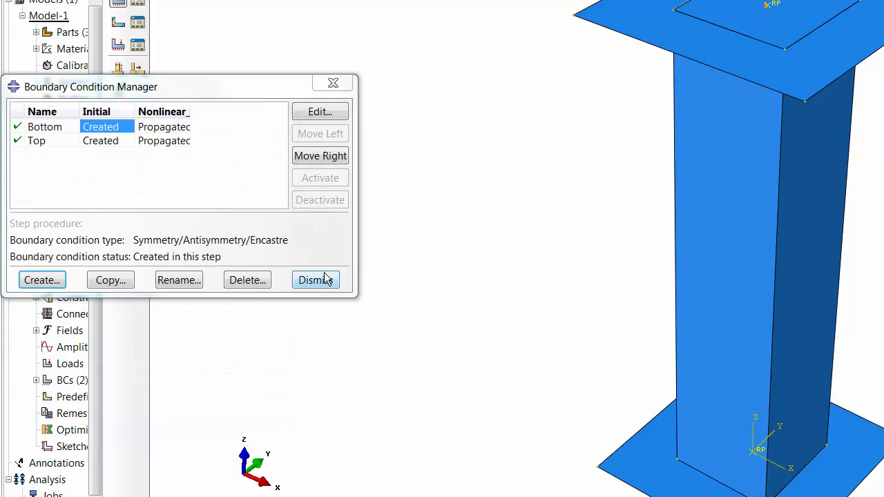
pyautogui.click(766, 5)
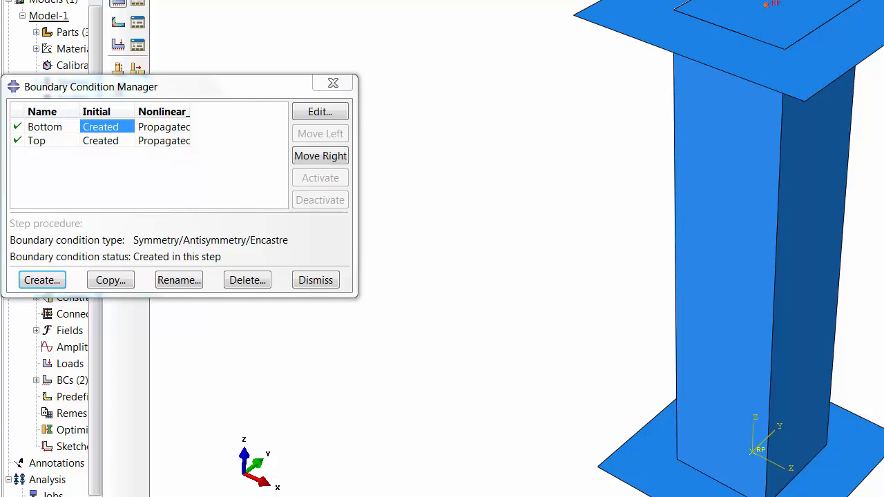
pyautogui.click(497, 496)
pyautogui.click(16, 320)
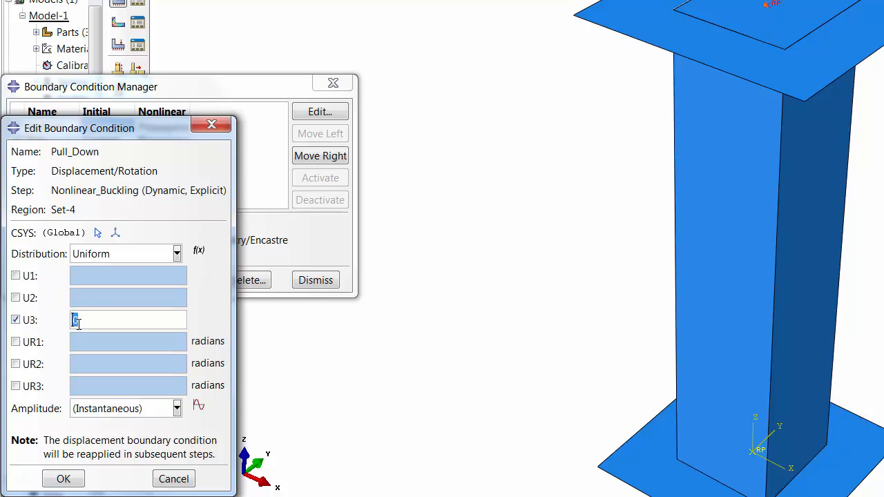
pyautogui.write('-250')
# - Create a tabular amplitude with points time 0, amplitude 0 and time 0.2, amplitude 1
pyautogui.click(198, 408)
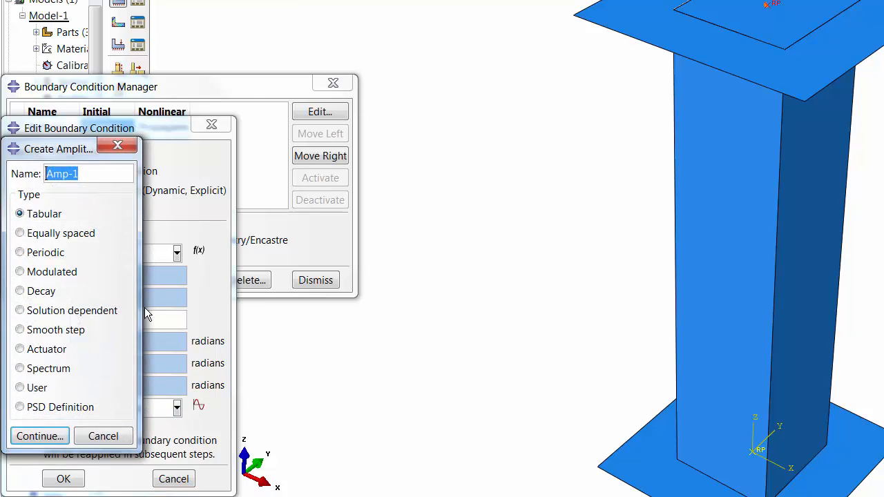
pyautogui.click(33, 437)
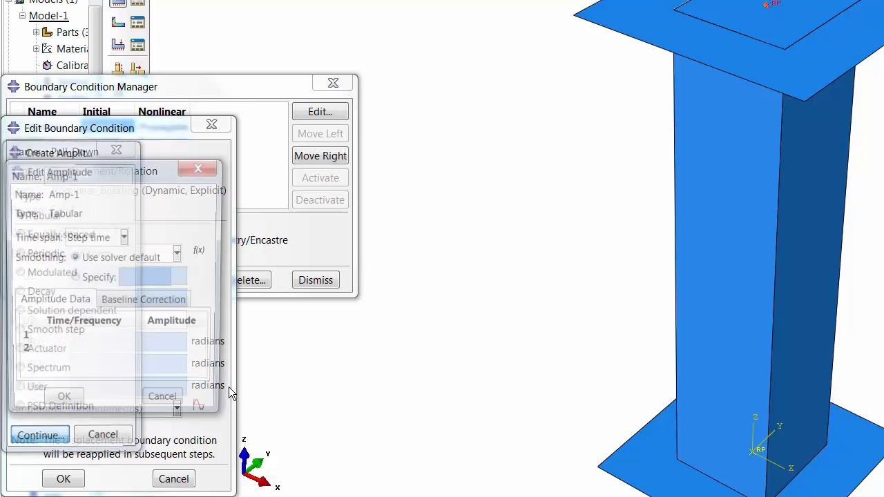
pyautogui.click(85, 339)
pyautogui.write('0')
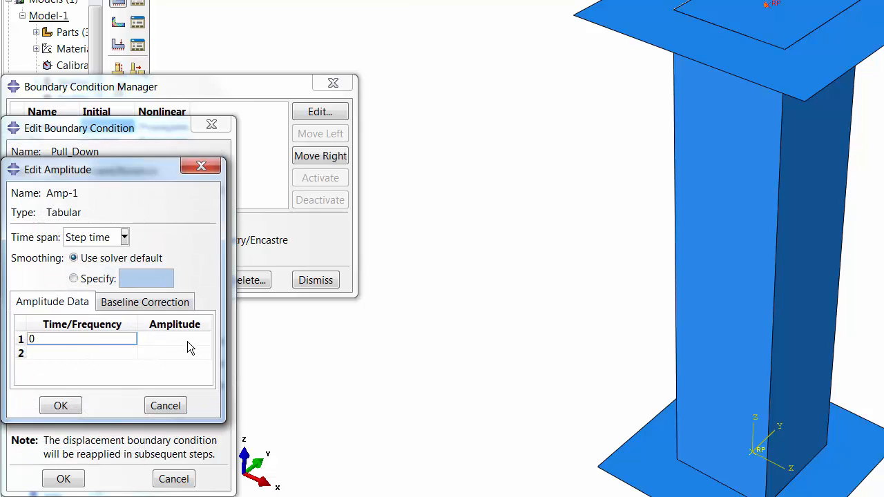
pyautogui.click(187, 341)
pyautogui.write('0')
pyautogui.click(87, 352)
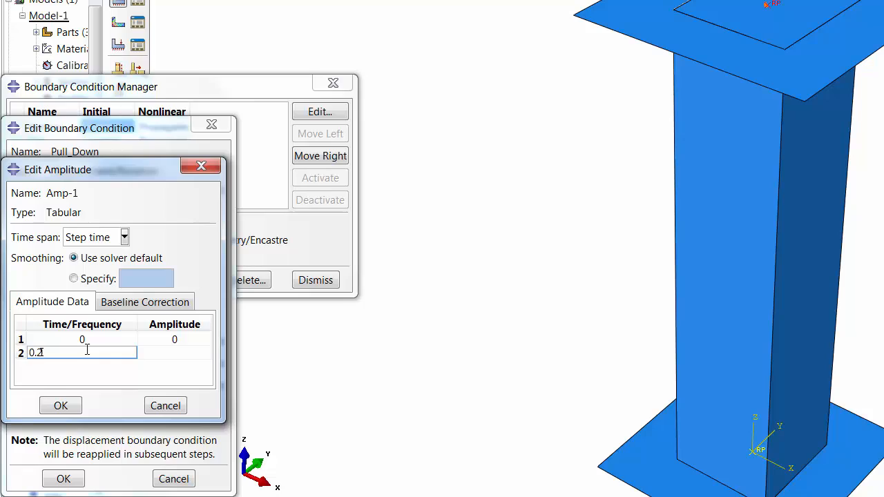
pyautogui.write('0.2')
pyautogui.click(169, 354)
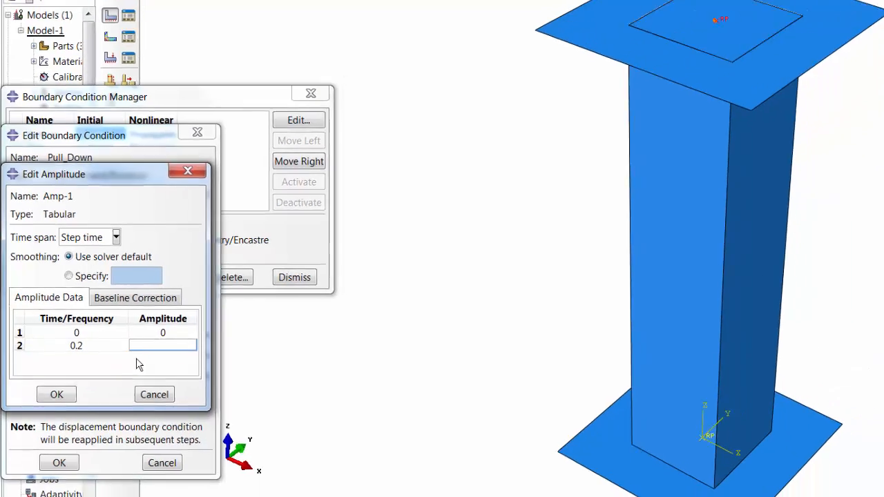
pyautogui.write('1')
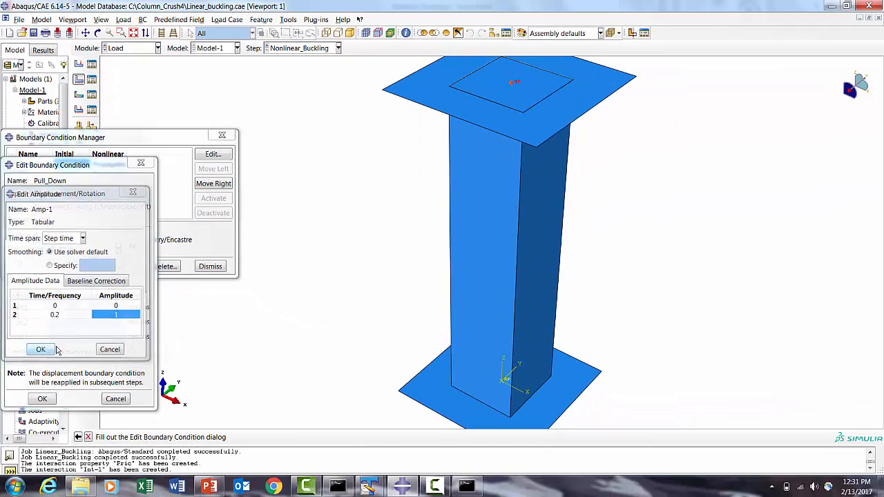
pyautogui.click(55, 349)
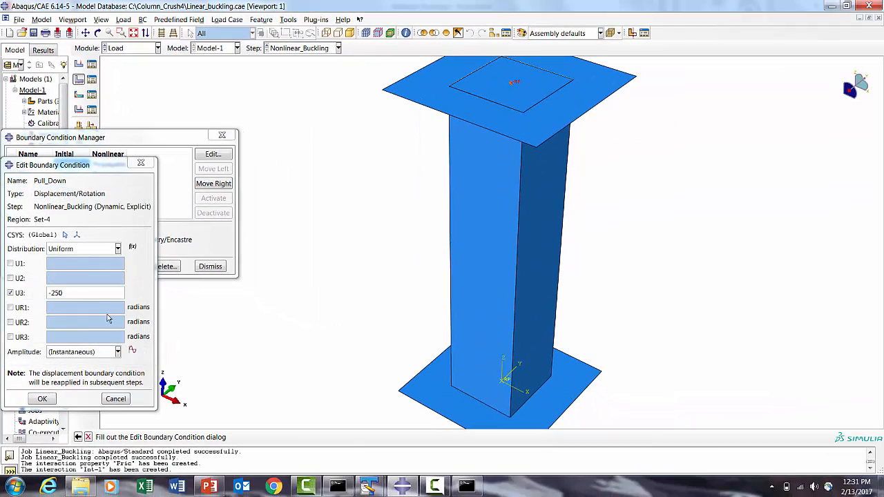
# - Assign the new amplitude to the Pull_Down boundary condition, confirm it, and close the manager
pyautogui.click(89, 352)
pyautogui.click(59, 379)
pyautogui.click(42, 398)
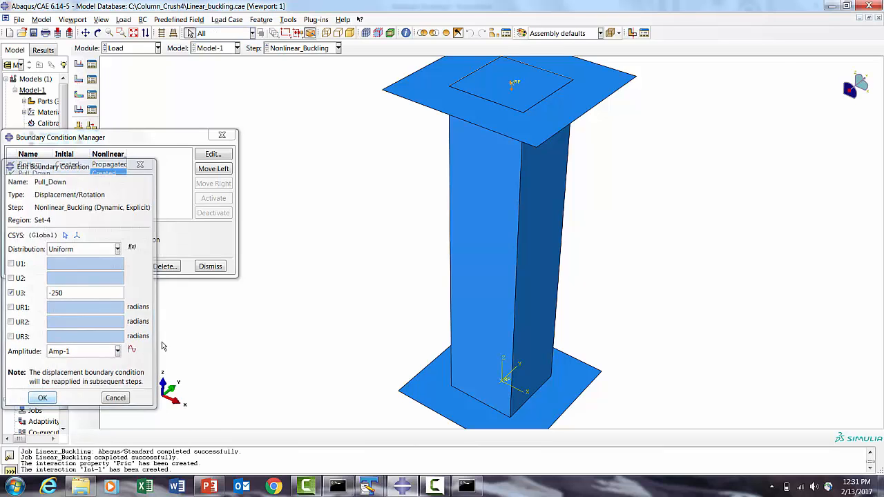
pyautogui.click(210, 267)
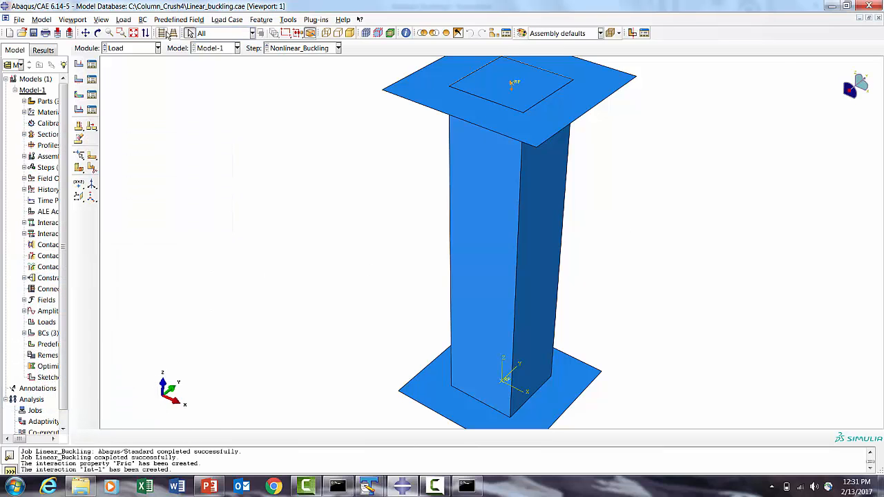
# - Widen the model tree and expand the Parts and Top part branches to inspect their contents
pyautogui.click(133, 33)
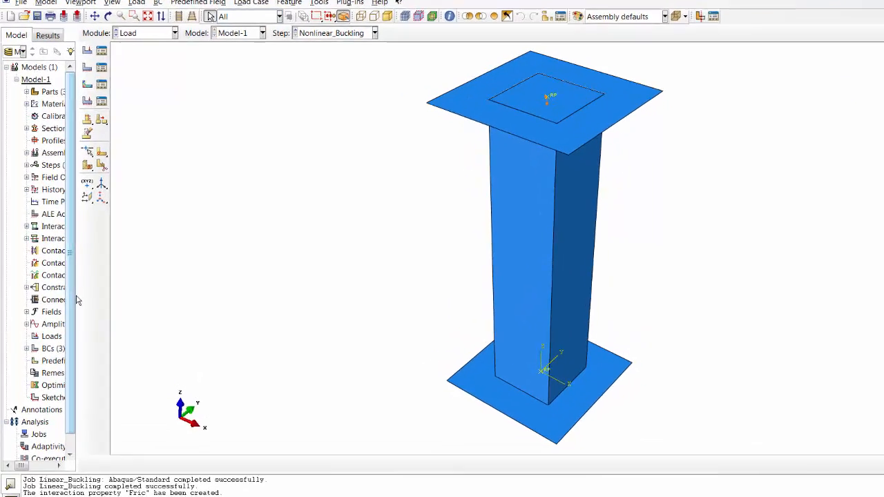
pyautogui.moveTo(89, 311); pyautogui.dragTo(213, 334)
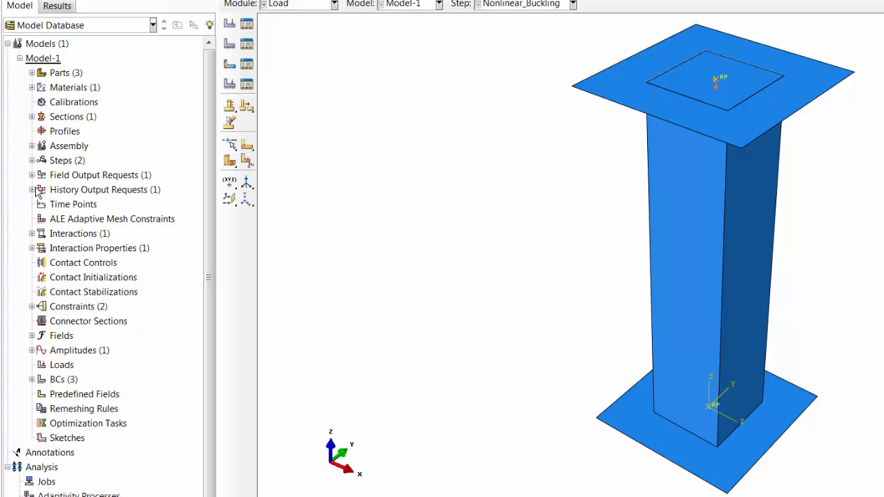
pyautogui.click(88, 196)
pyautogui.rightClick(88, 197)
pyautogui.click(416, 214)
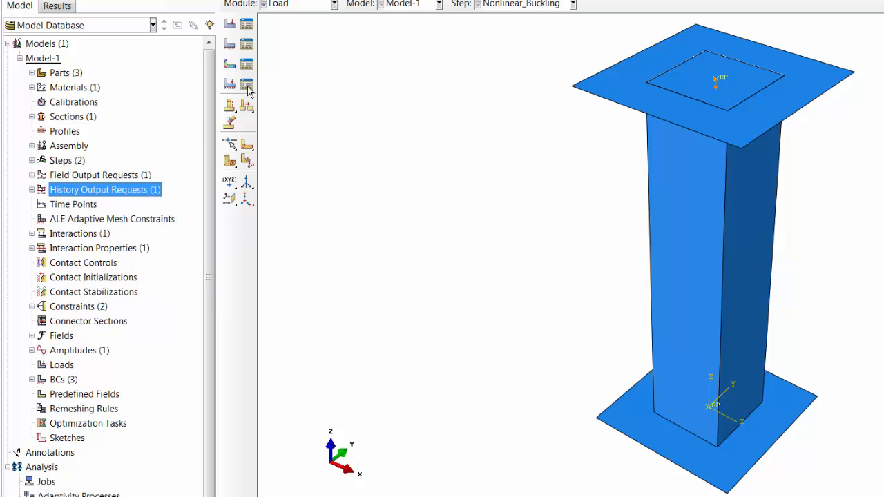
pyautogui.click(32, 73)
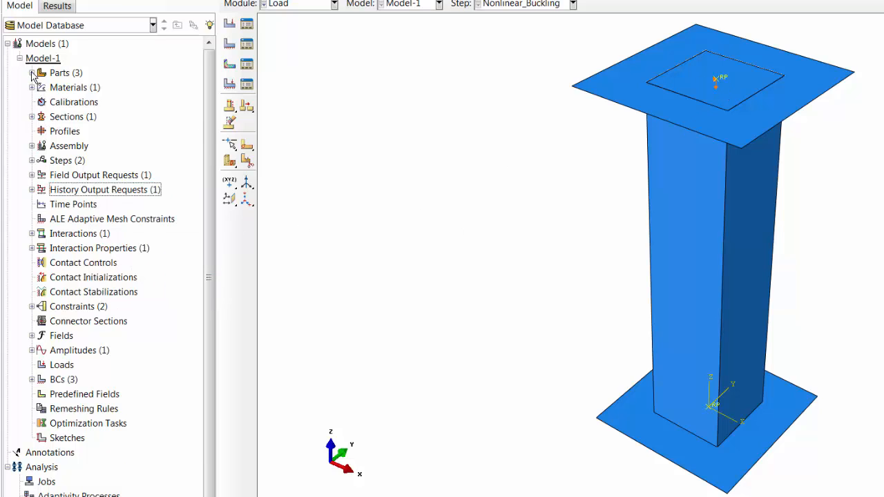
pyautogui.click(43, 117)
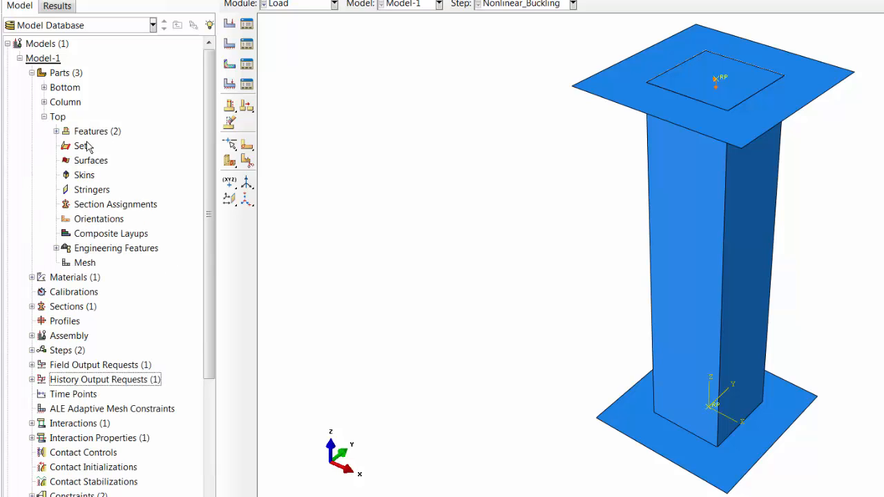
# - Create a geometry set named Top_Rf on the Top part's reference point
pyautogui.click(83, 146)
pyautogui.rightClick(85, 147)
pyautogui.click(120, 168)
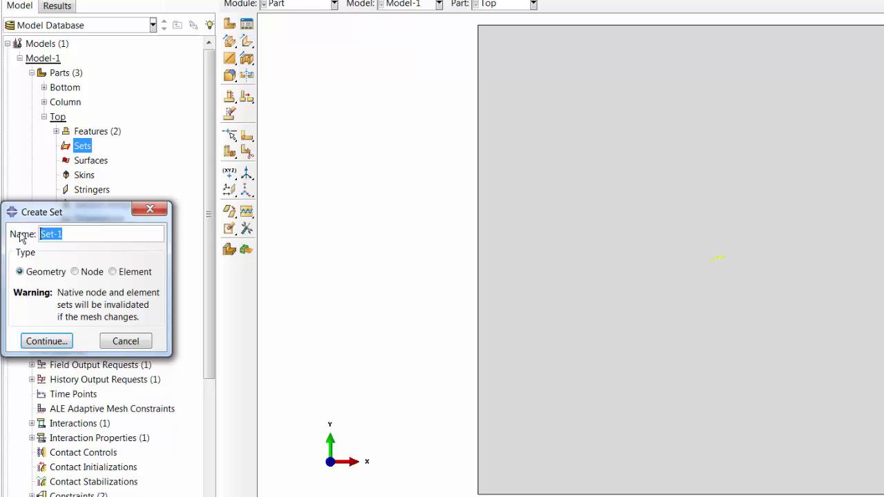
pyautogui.write('Top_Rf')
pyautogui.click(46, 341)
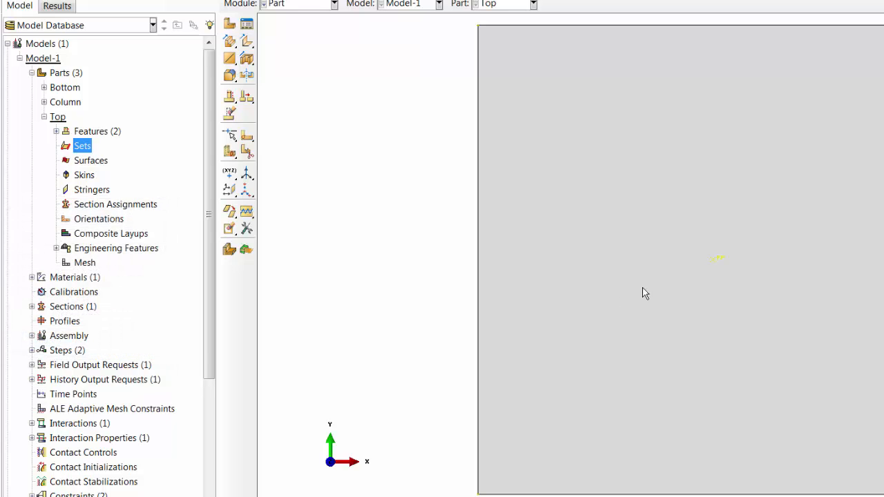
pyautogui.click(716, 261)
pyautogui.middleClick(716, 261)
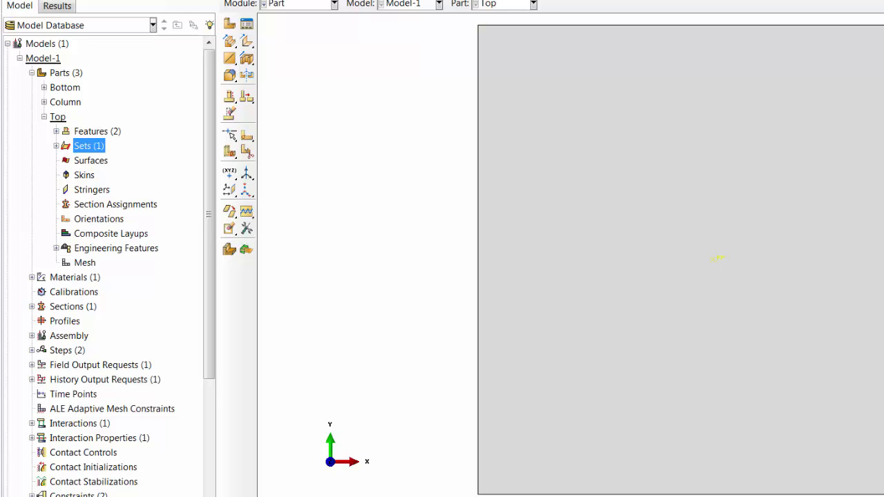
# - Create a history output request on set Top-1.Top_Rf written every 0.001 units of time
pyautogui.rightClick(81, 384)
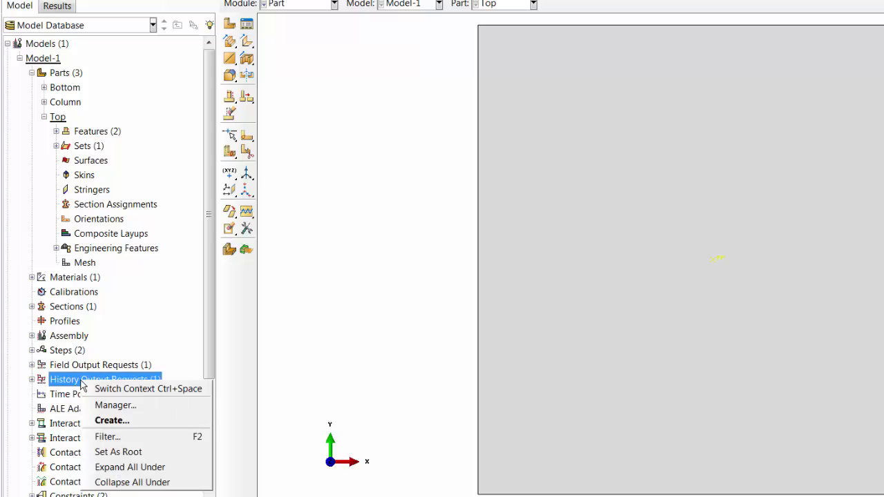
pyautogui.click(110, 419)
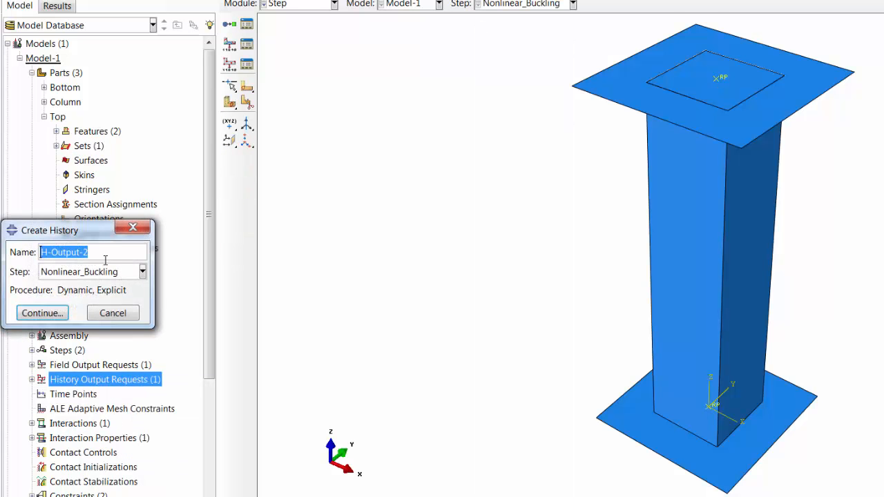
pyautogui.click(42, 313)
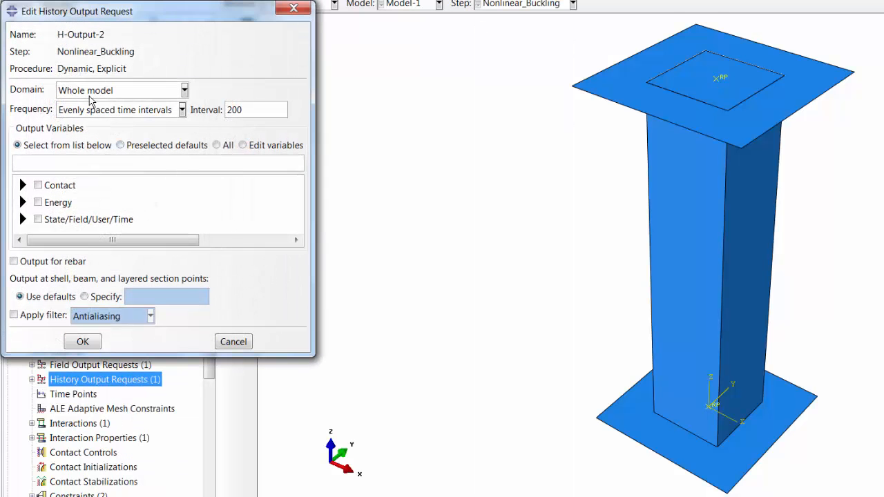
pyautogui.click(93, 91)
pyautogui.click(83, 119)
pyautogui.click(304, 93)
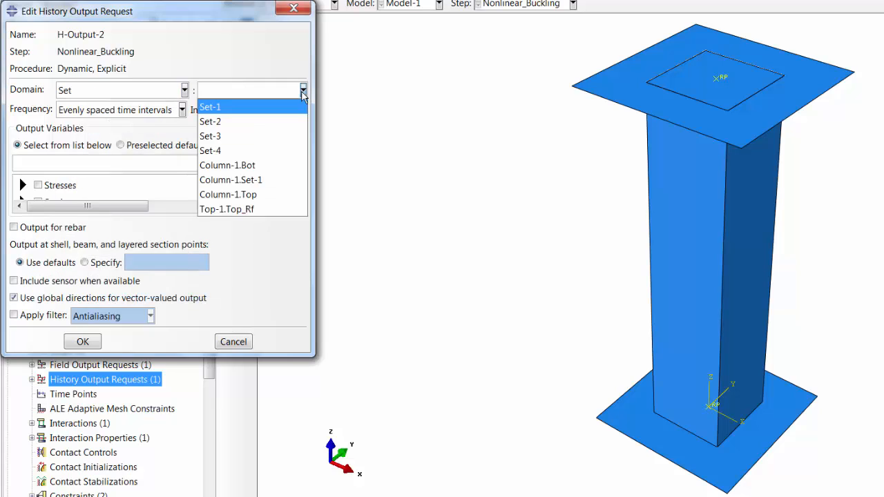
pyautogui.click(235, 208)
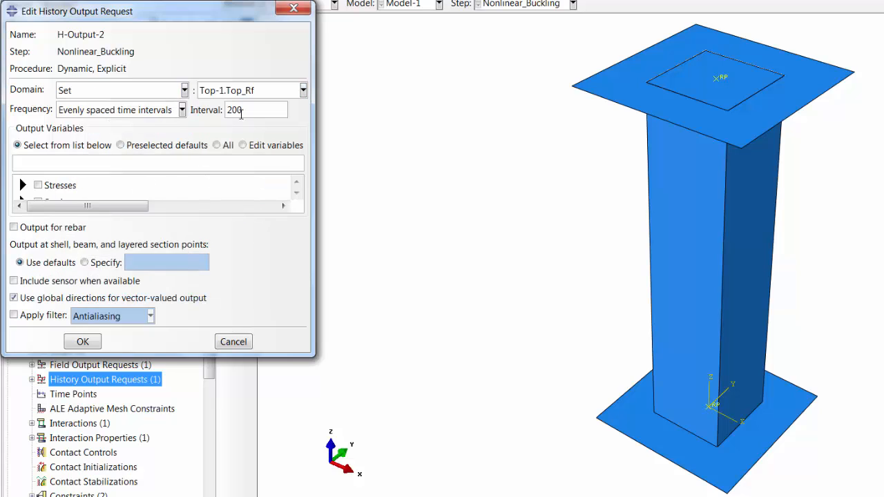
pyautogui.click(137, 112)
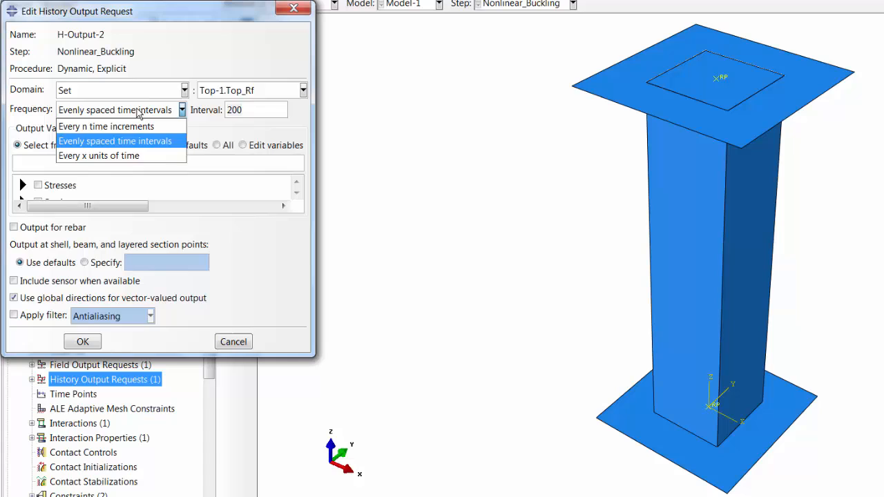
pyautogui.click(121, 155)
pyautogui.write('0.001')
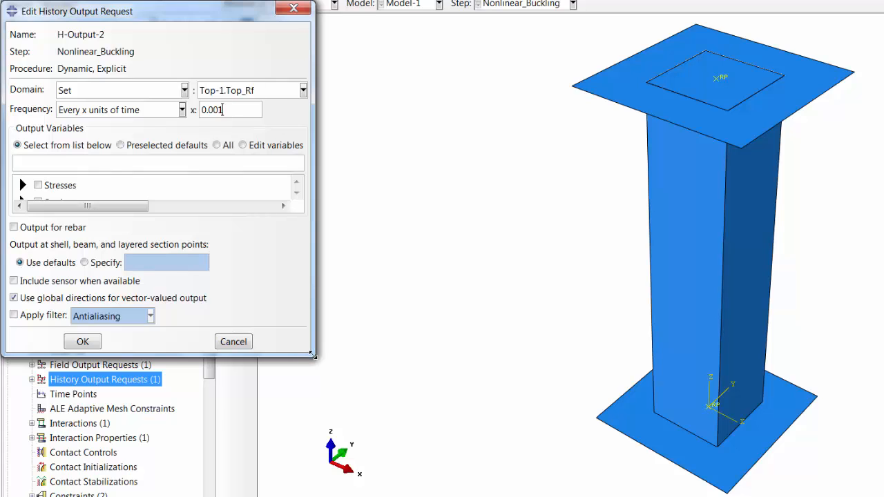
# - Select U3 and RF3 as the history output variables and confirm the request
pyautogui.moveTo(313, 355); pyautogui.dragTo(506, 475)
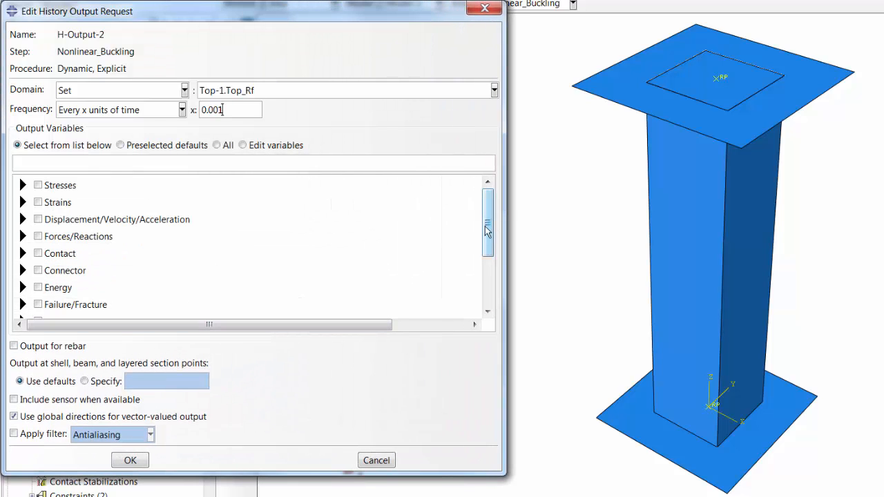
pyautogui.moveTo(486, 231)
pyautogui.mouseDown()
pyautogui.moveTo(489, 263)
pyautogui.moveTo(488, 207)
pyautogui.moveTo(488, 285)
pyautogui.moveTo(479, 236)
pyautogui.mouseUp()
pyautogui.click(23, 212)
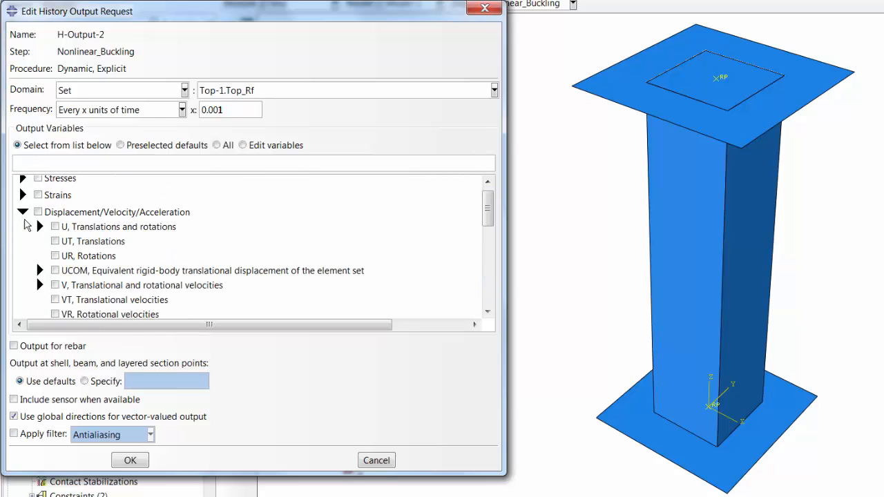
pyautogui.click(40, 228)
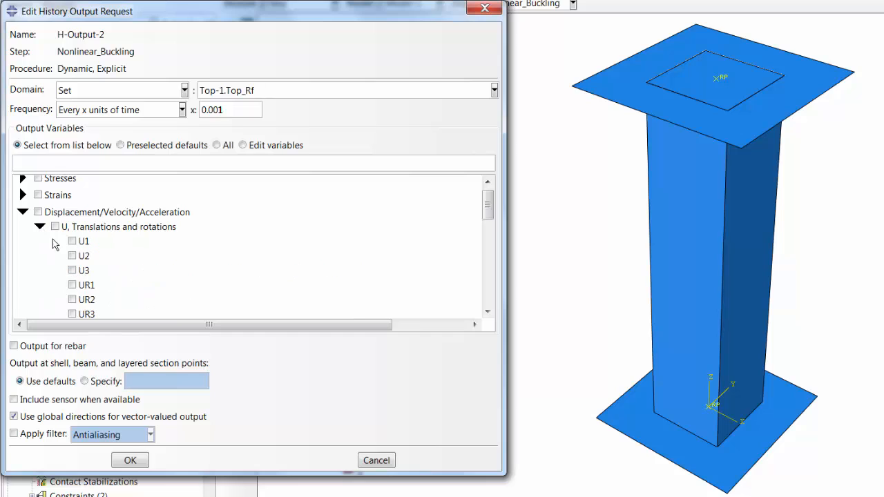
pyautogui.click(72, 271)
pyautogui.moveTo(486, 211); pyautogui.dragTo(488, 266)
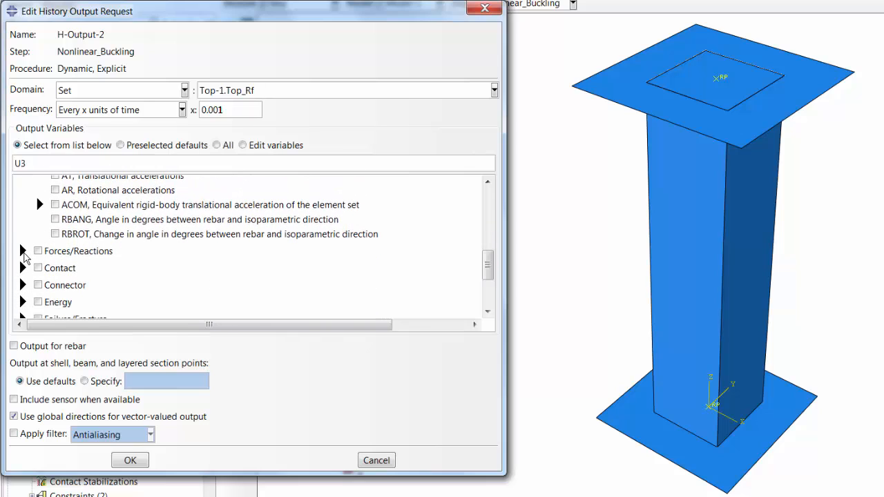
pyautogui.click(23, 251)
pyautogui.scroll(-2, 276, 241)
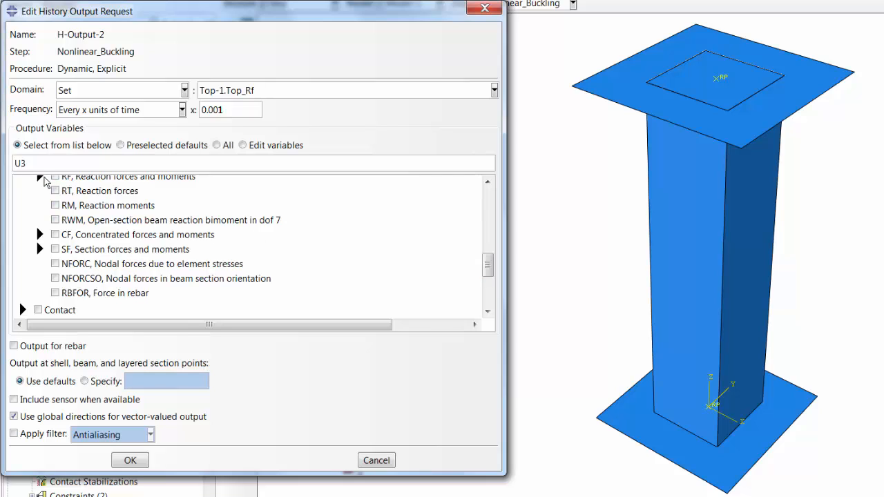
pyautogui.click(40, 178)
pyautogui.click(72, 219)
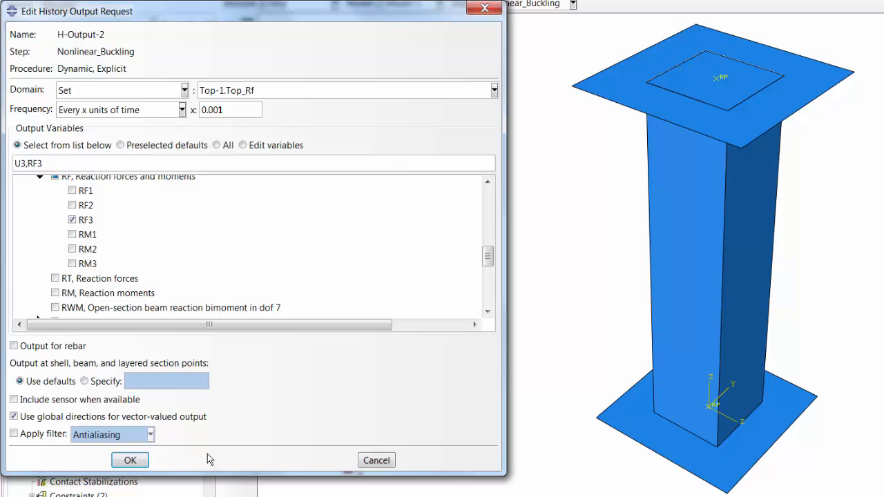
pyautogui.click(129, 460)
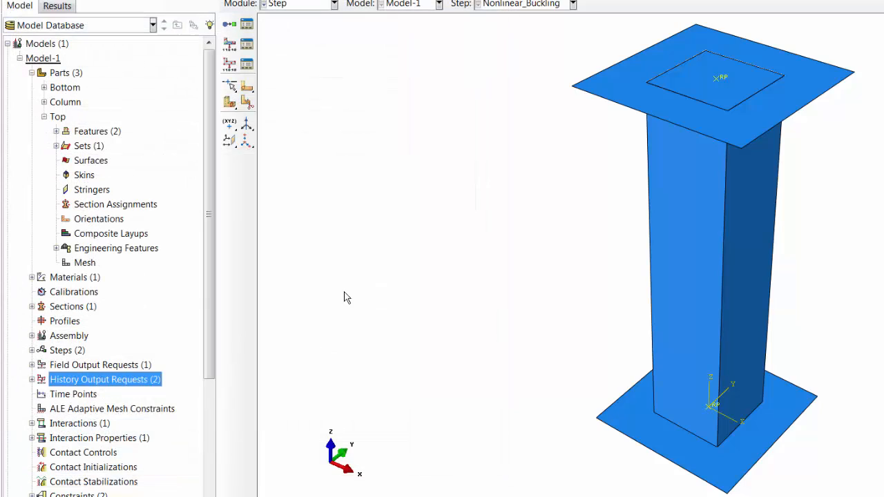
# - In the Job module, create a job named Nonlinear_Buckling from Model-1 and run its data check
pyautogui.click(317, 8)
pyautogui.click(289, 143)
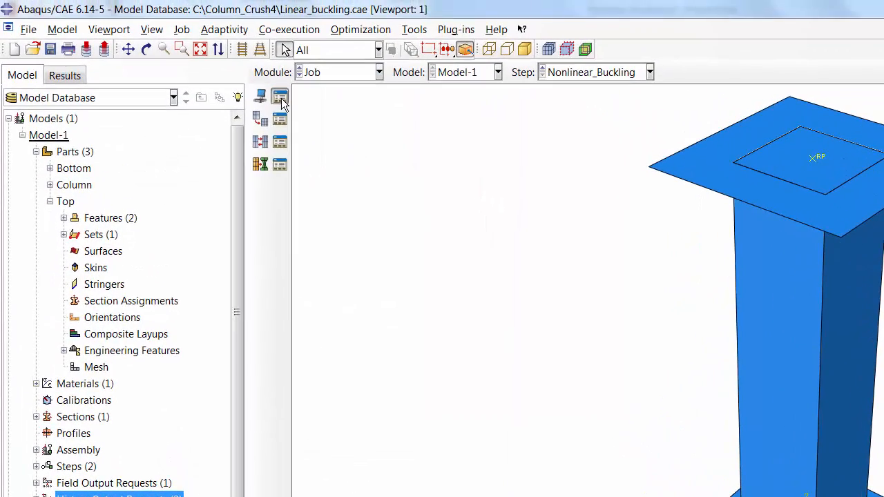
pyautogui.click(279, 96)
pyautogui.click(45, 306)
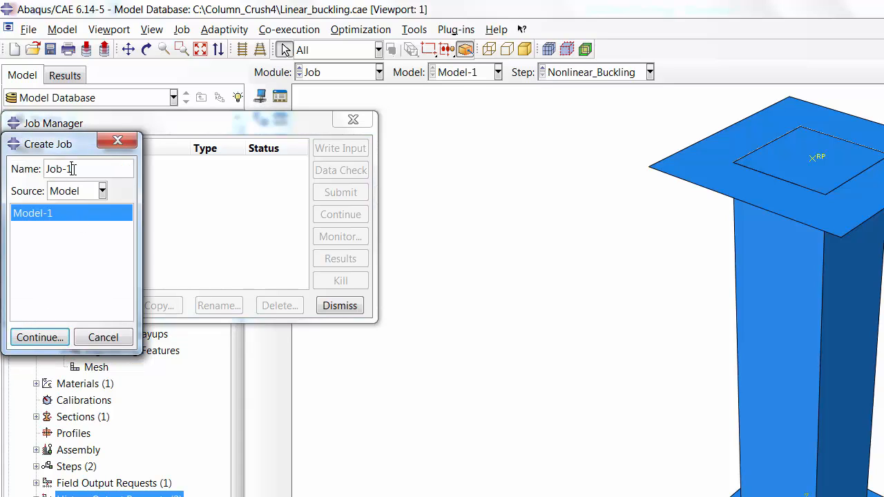
pyautogui.write('Nonlinear_Buckling')
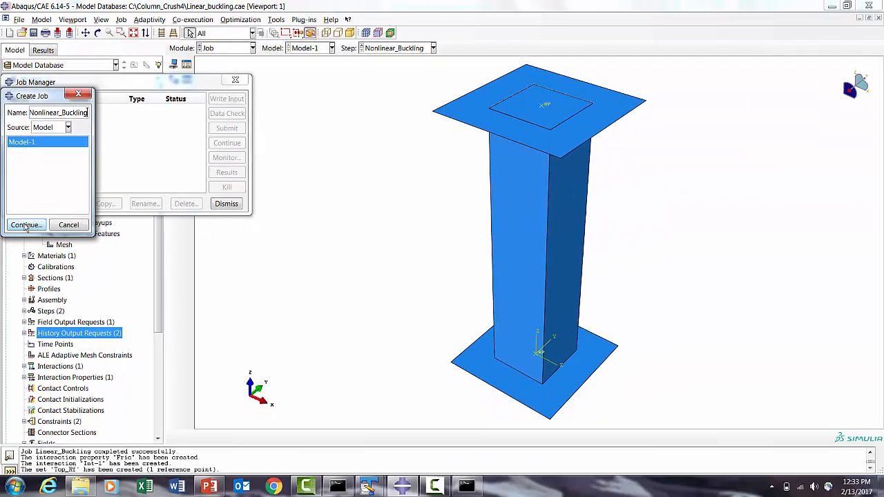
pyautogui.press('Return')
pyautogui.click(72, 360)
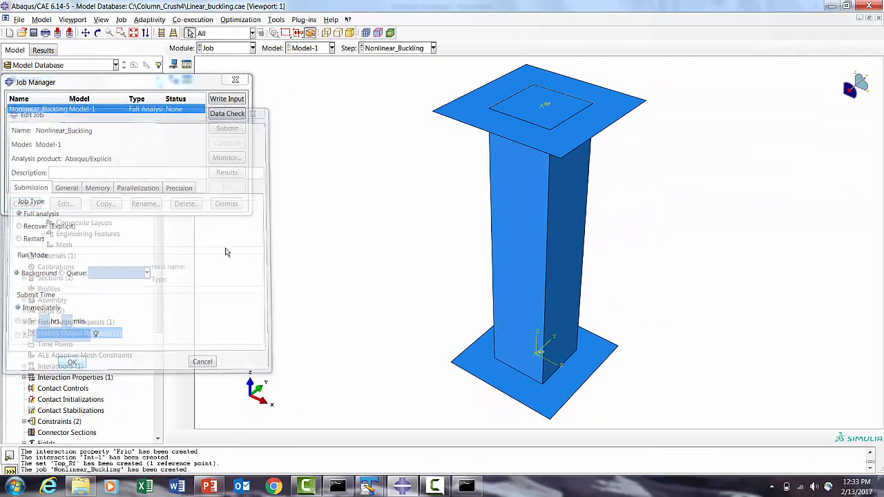
pyautogui.click(228, 115)
pyautogui.click(43, 174)
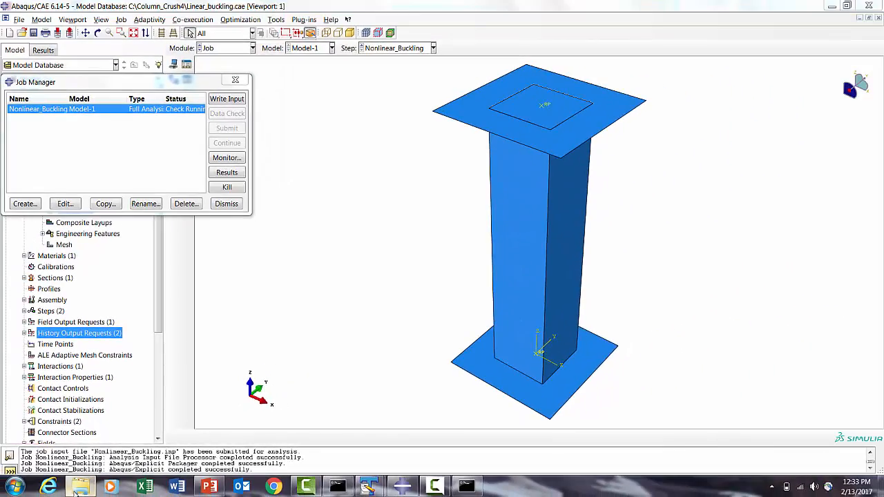
# - Inspect the job files generated in the Column_Crush4 folder
pyautogui.click(78, 488)
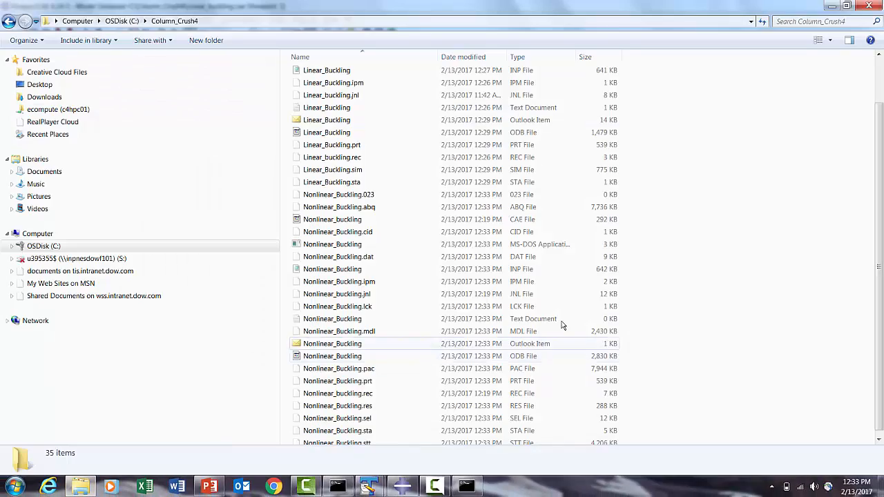
pyautogui.scroll(-1, 799, 239)
pyautogui.click(404, 487)
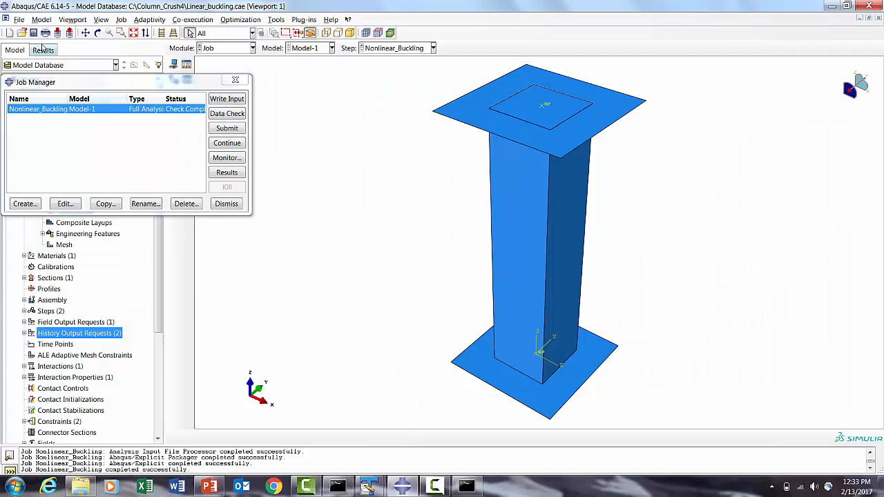
# - Close the job manager and save the model database as Nonlinear_buckling.cae
pyautogui.click(226, 204)
pyautogui.click(19, 19)
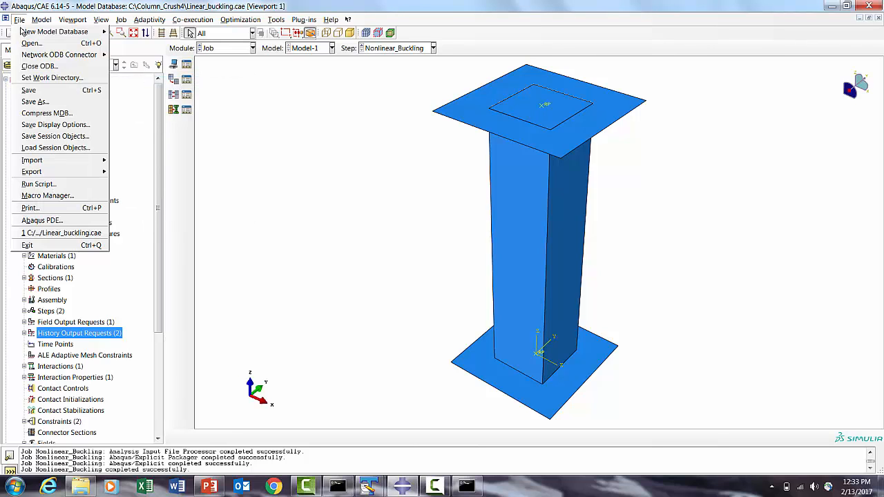
pyautogui.click(38, 101)
pyautogui.click(390, 224)
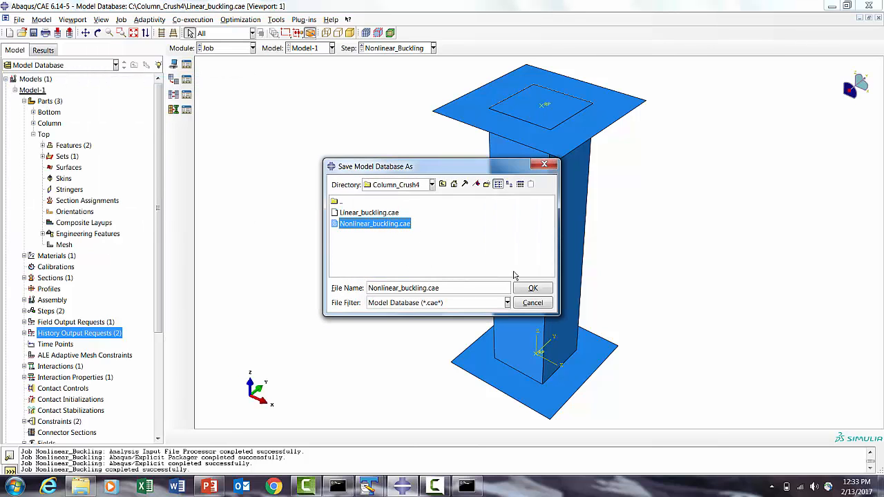
pyautogui.click(533, 288)
pyautogui.click(393, 262)
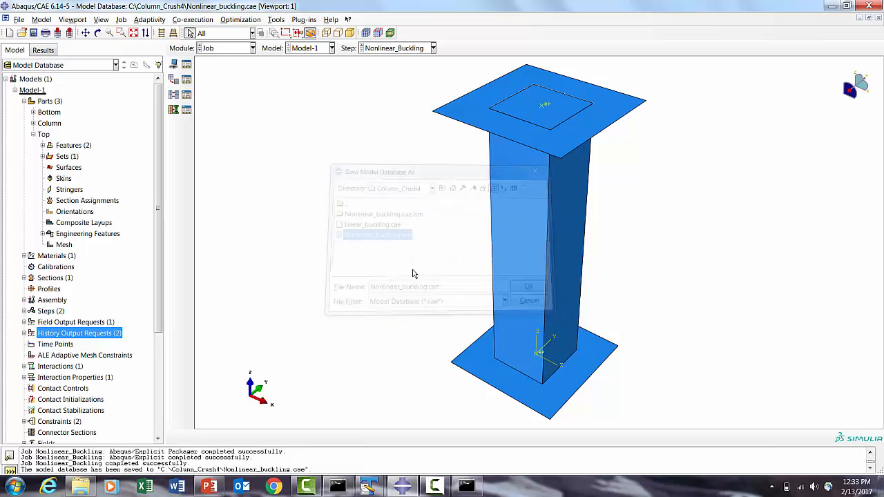
# - Open the Nonlinear_Buckling.inp input file in TextPad
pyautogui.click(80, 487)
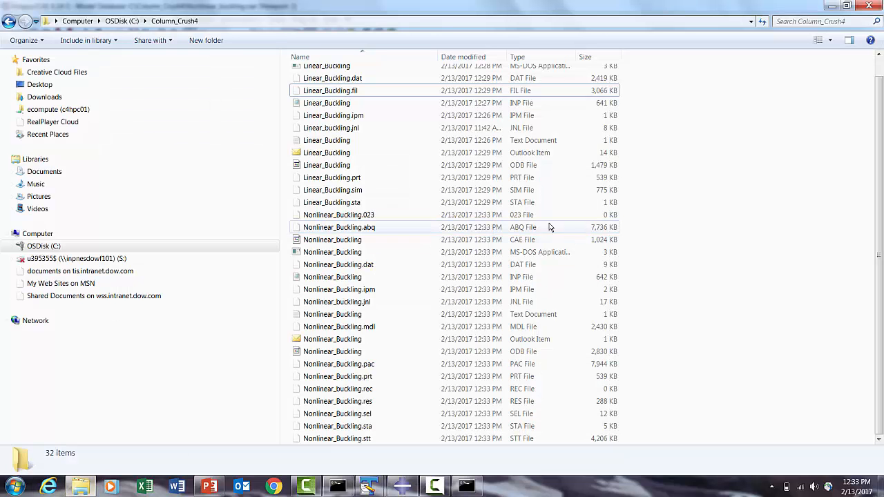
pyautogui.rightClick(331, 276)
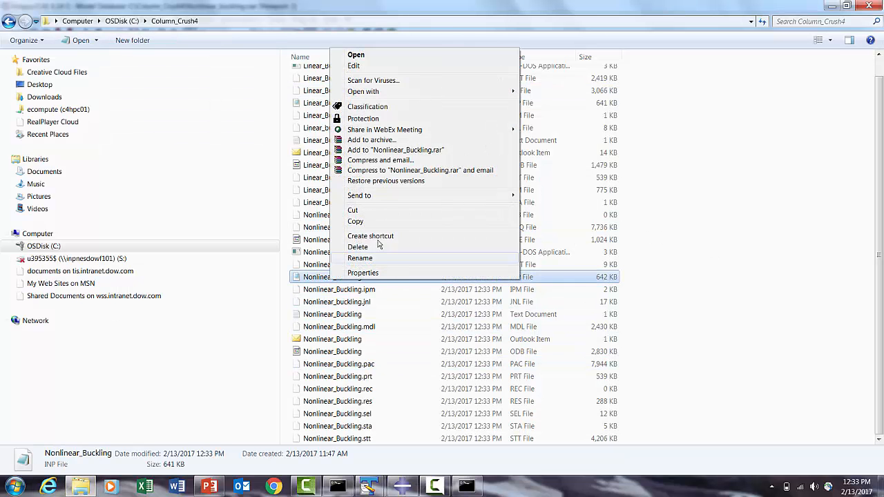
pyautogui.moveTo(362, 196)
pyautogui.click(592, 256)
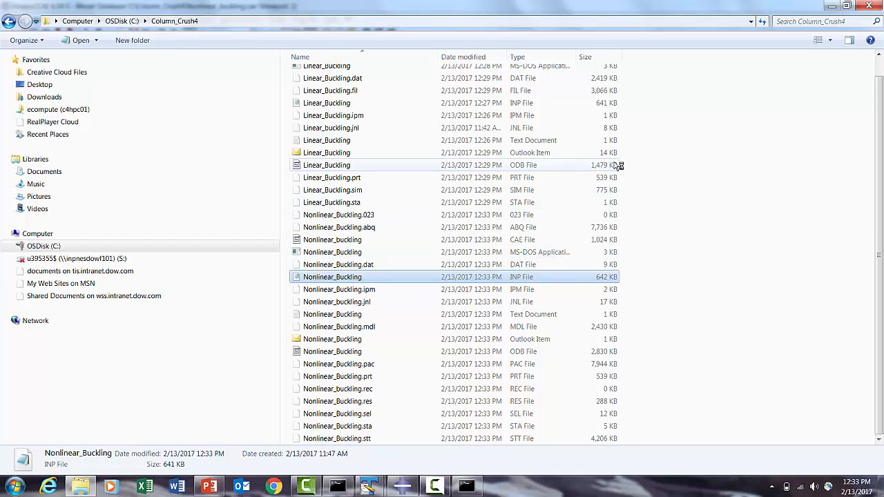
pyautogui.click(642, 141)
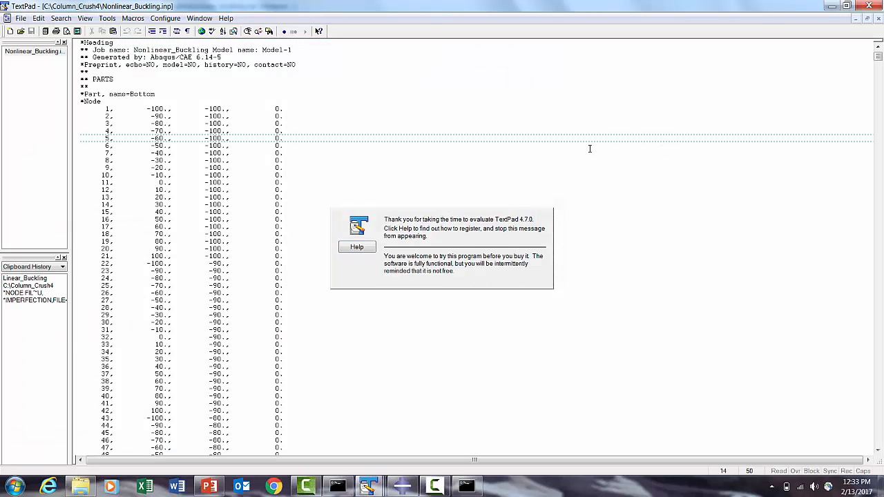
# - Go to the end of the input file and select the Int-1 interaction definition lines
pyautogui.hotkey('ctrl', 'End')
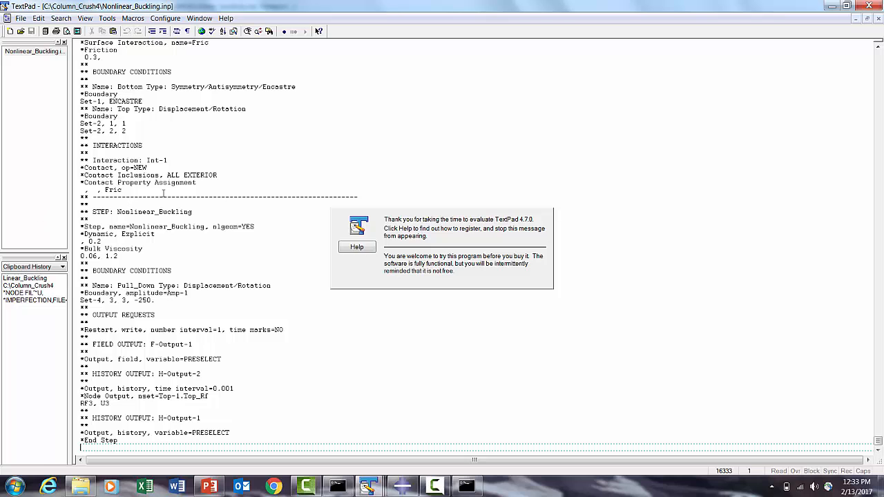
pyautogui.moveTo(150, 182); pyautogui.dragTo(90, 160)
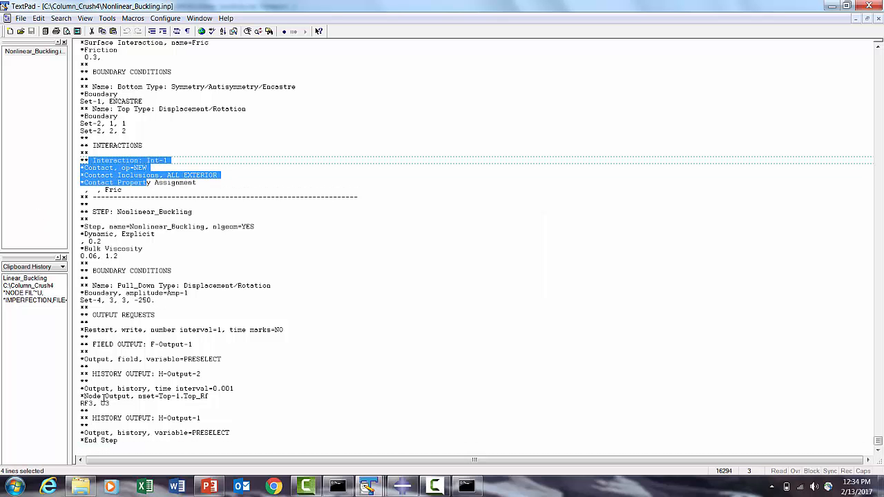
# - Switch to the Document1 window and copy the *IMPERFECTION,FILE=Linear_Buckling,STEP=1 block with modes 1, 2, 3 at 0.2
pyautogui.click(368, 486)
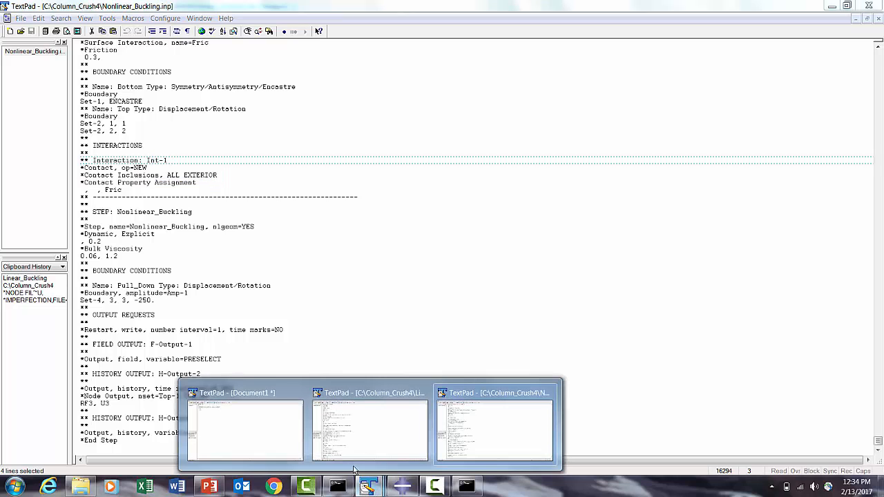
pyautogui.click(241, 424)
pyautogui.moveTo(102, 87); pyautogui.dragTo(74, 67)
pyautogui.rightClick(76, 67)
pyautogui.click(102, 101)
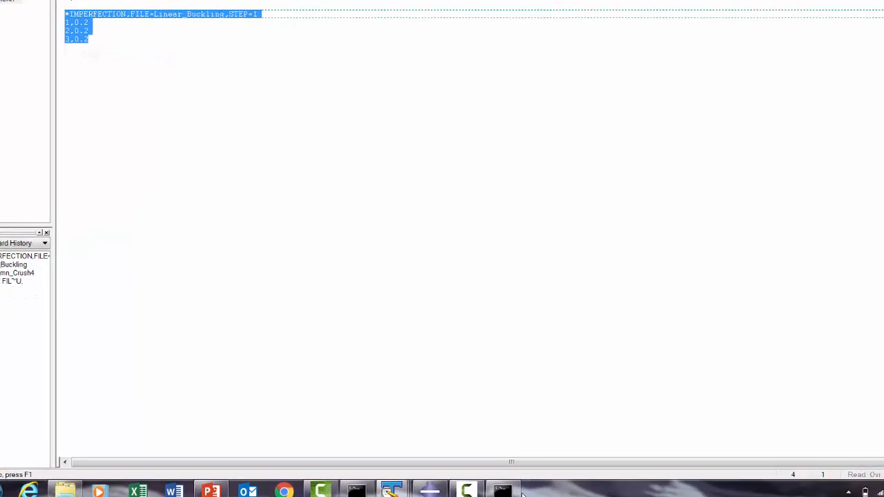
# - Paste the imperfection block above the Linear_Buckling step in Linear_Buckling.inp and save the file
pyautogui.click(368, 486)
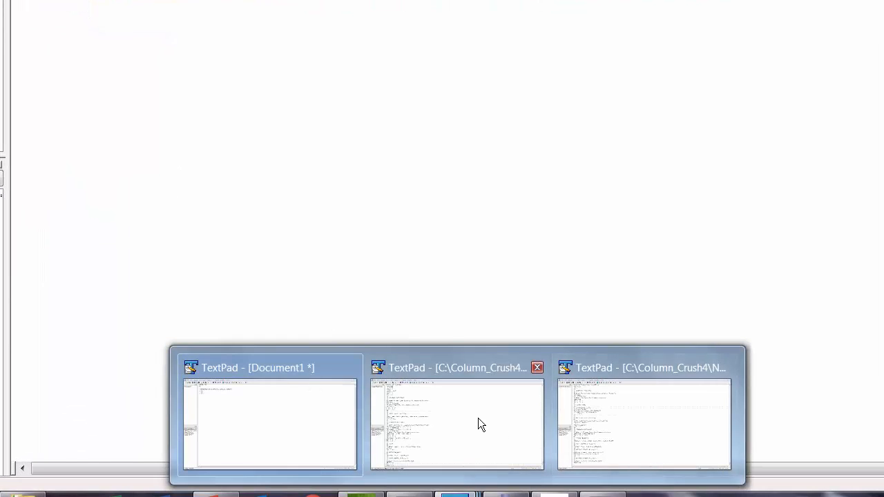
pyautogui.click(481, 424)
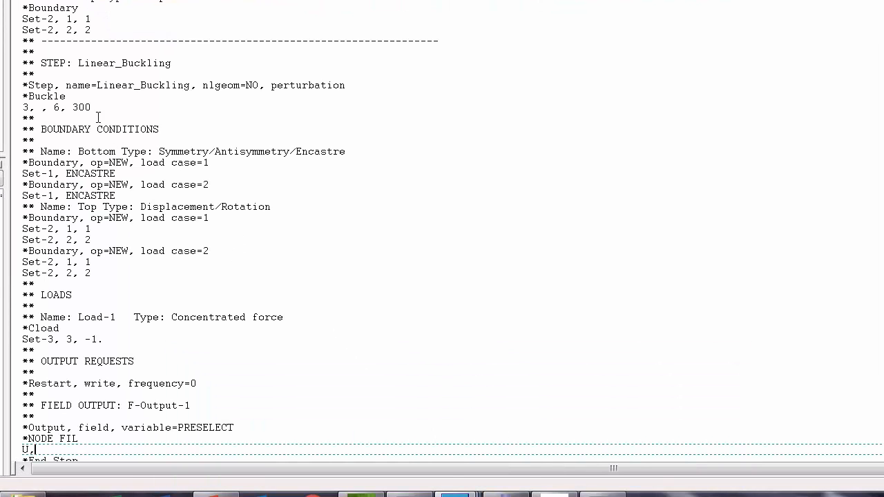
pyautogui.click(53, 55)
pyautogui.press('Return')
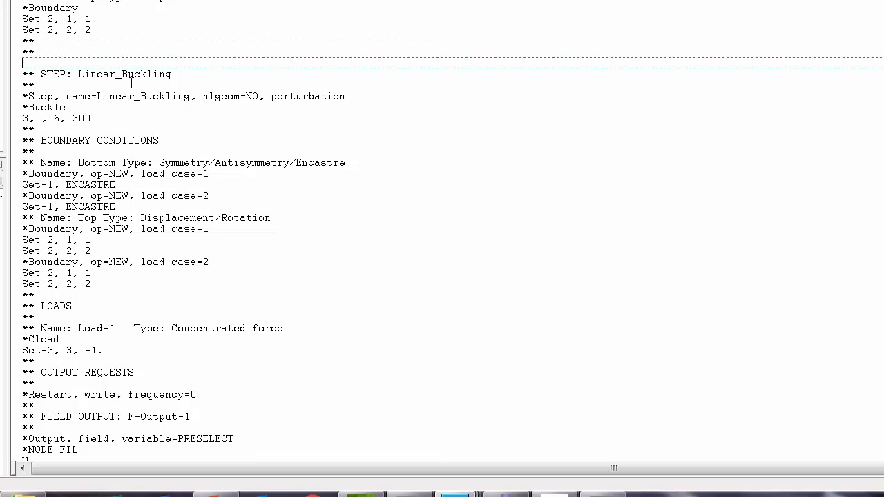
pyautogui.hotkey('ctrl', 'v')
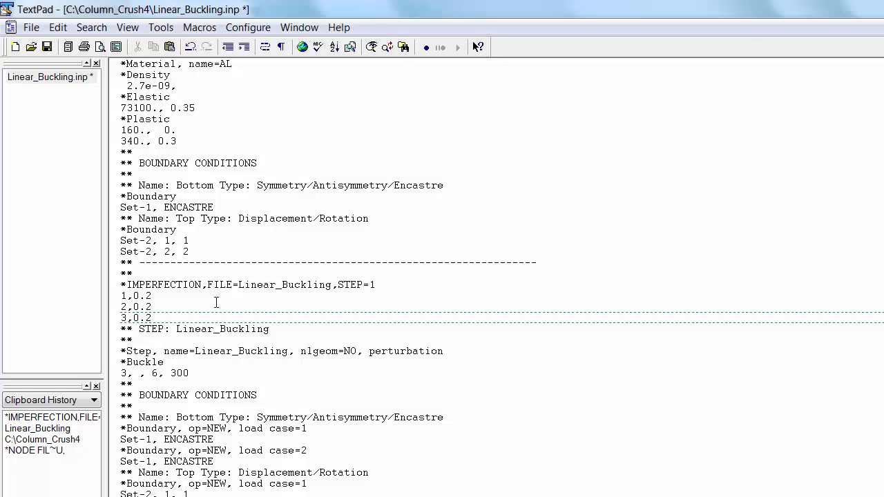
pyautogui.click(48, 47)
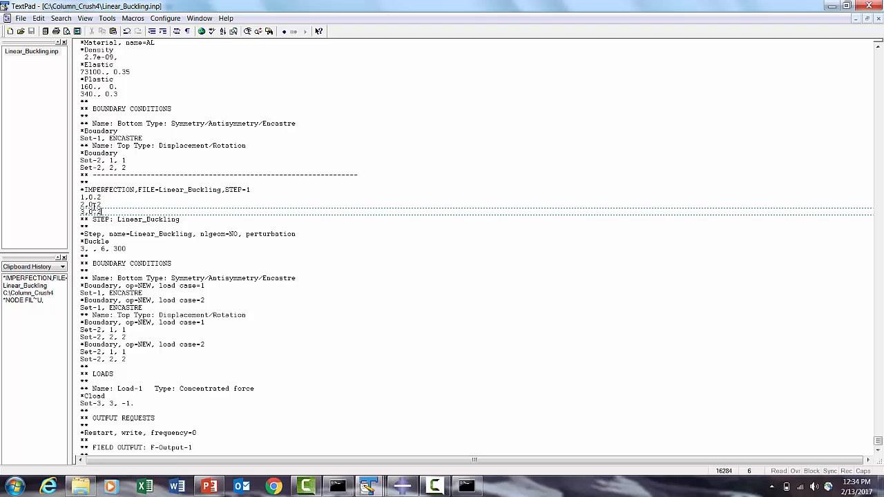
# - Select and copy the pasted *IMPERFECTION block, then close Linear_Buckling.inp
pyautogui.moveTo(100, 212); pyautogui.dragTo(80, 190)
pyautogui.rightClick(82, 191)
pyautogui.click(107, 223)
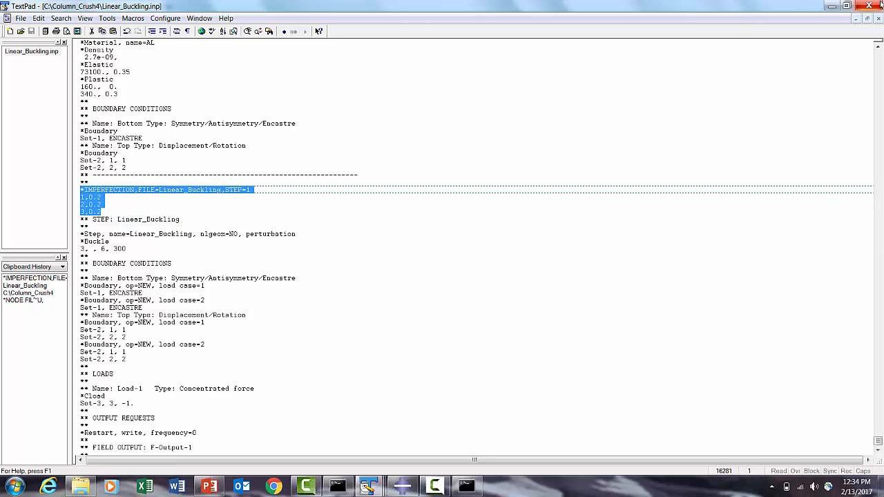
pyautogui.click(869, 18)
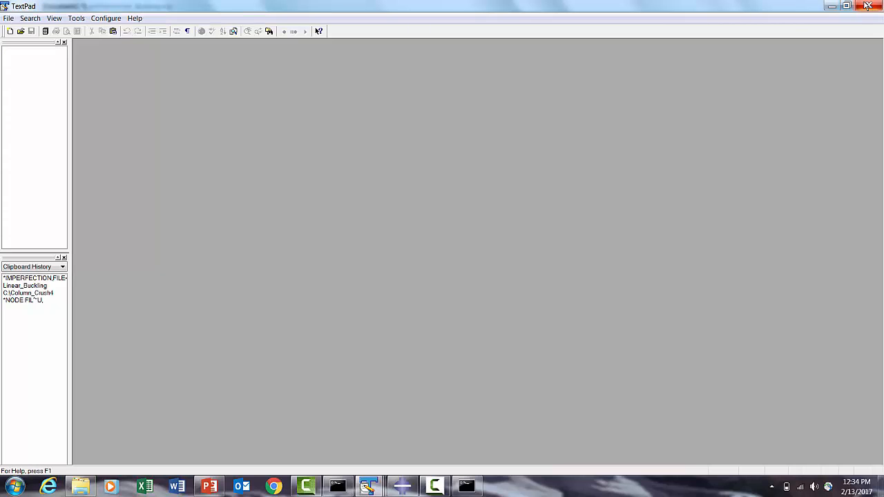
# - Open Nonlinear_Buckling.inp from the Column_Crush4 folder in TextPad
pyautogui.click(369, 487)
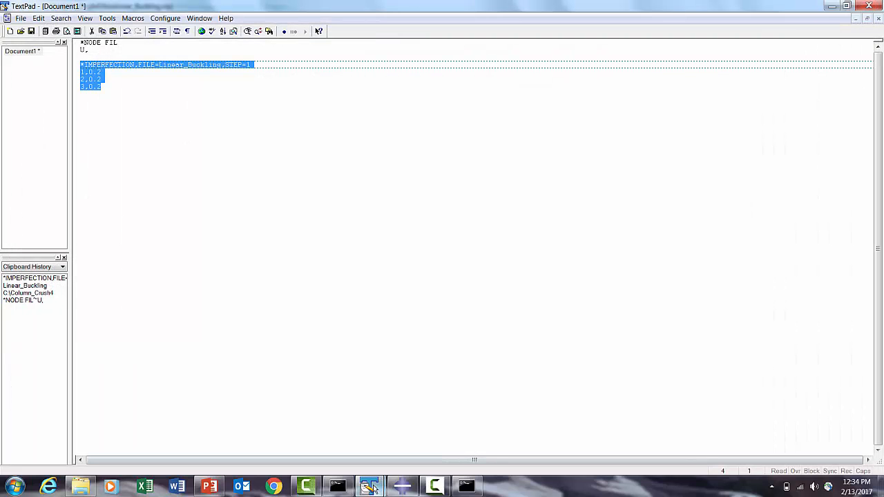
pyautogui.click(82, 486)
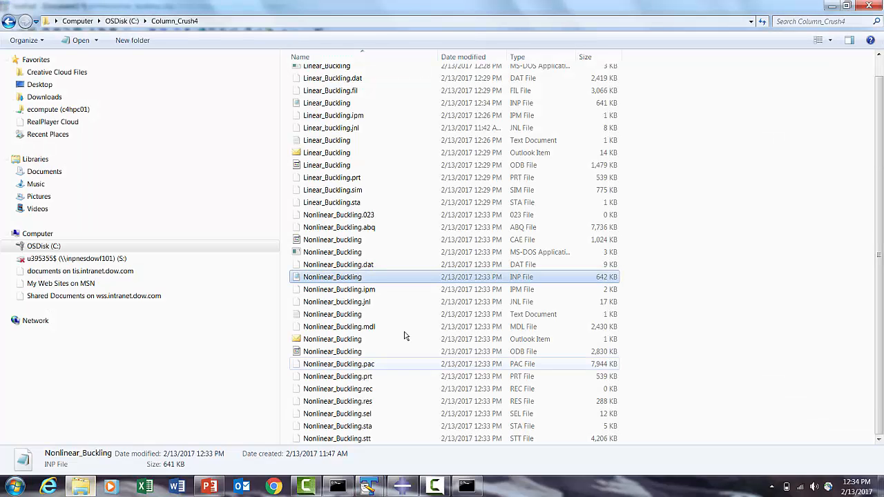
pyautogui.rightClick(348, 277)
pyautogui.moveTo(386, 192)
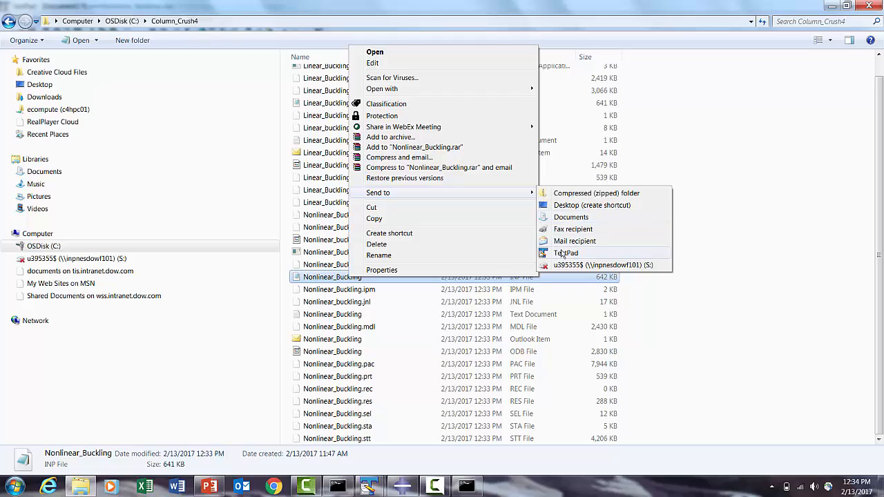
pyautogui.click(580, 251)
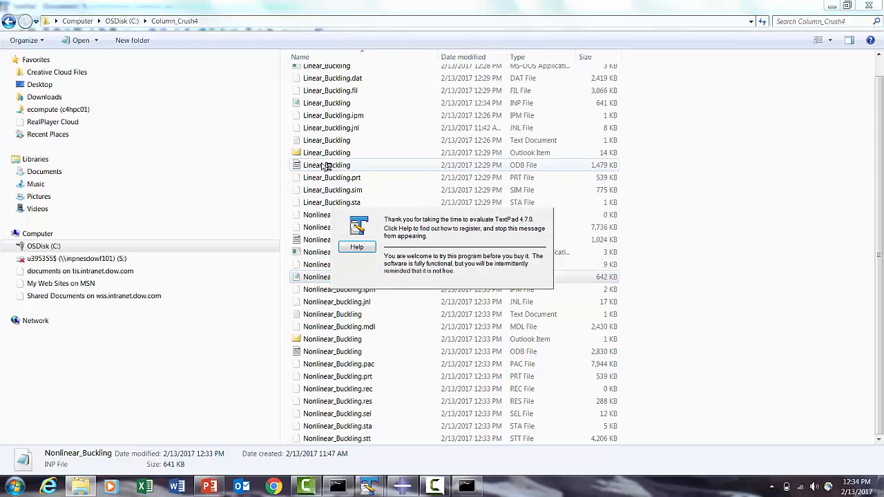
# - Paste the imperfection block above the Nonlinear_Buckling step at the end of the file and save it
pyautogui.hotkey('ctrl', 'End')
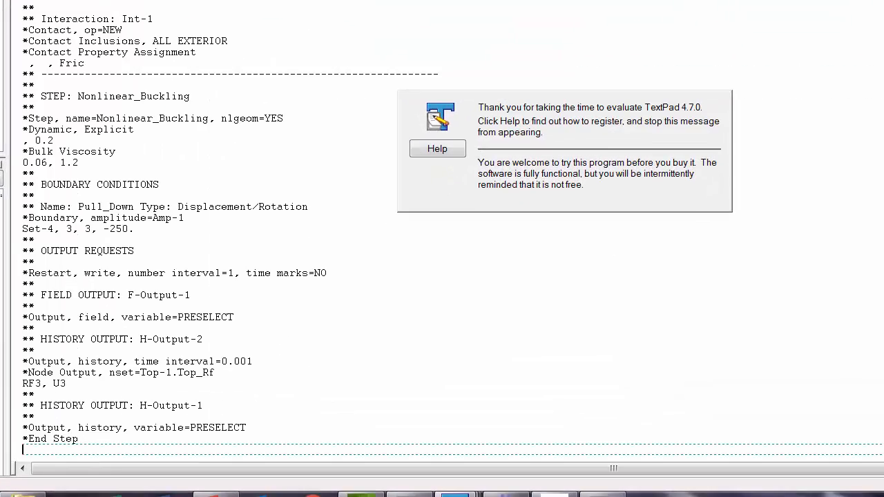
pyautogui.click(35, 84)
pyautogui.press('Return')
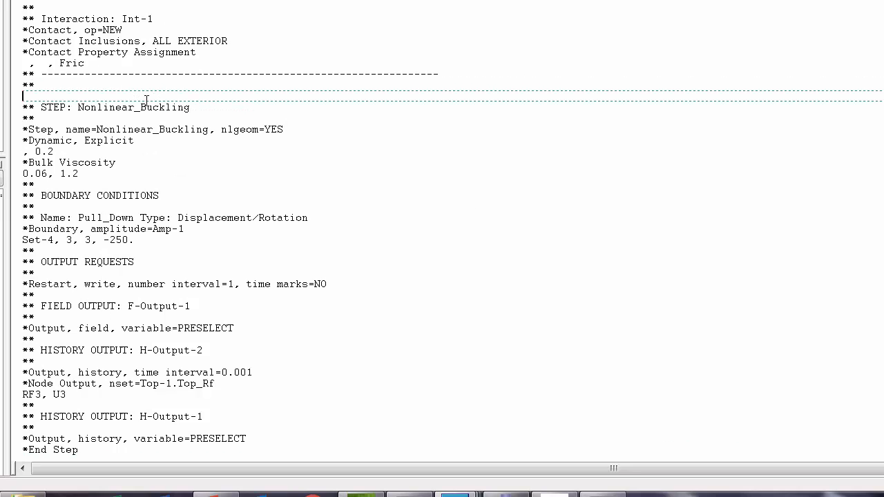
pyautogui.hotkey('ctrl', 'v')
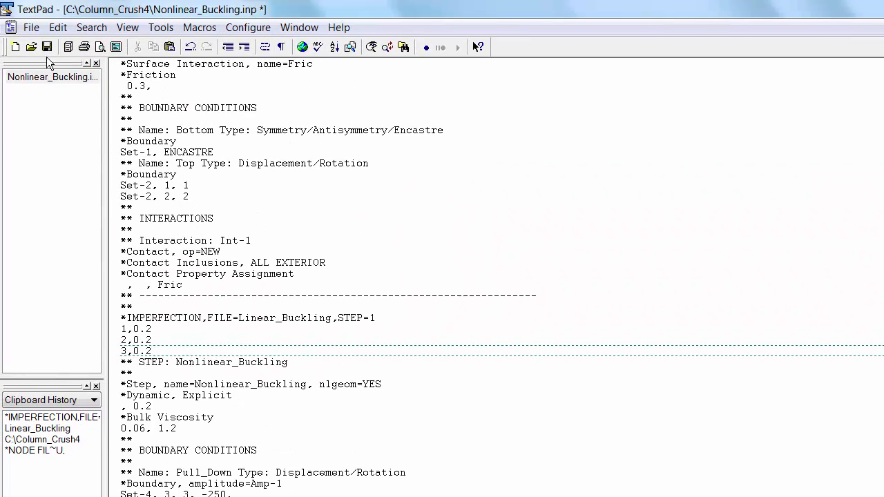
pyautogui.click(47, 46)
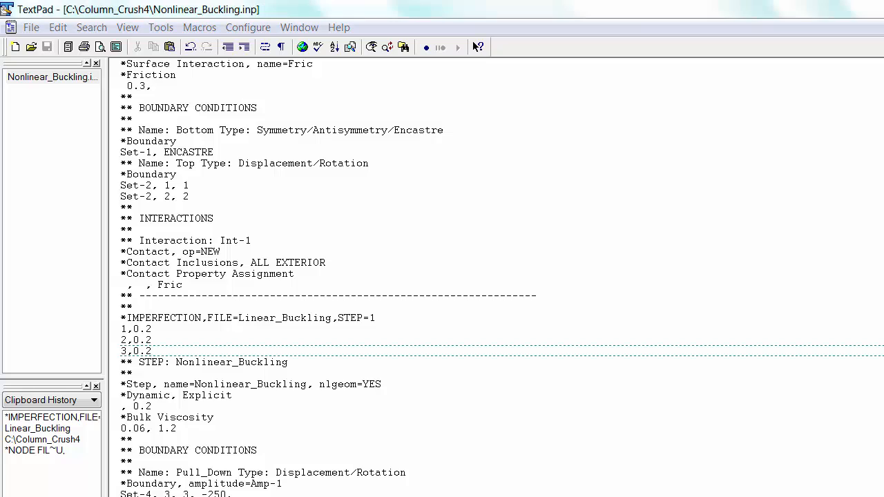
# - Start the abq6145 j= command in the Abaqus Command window and copy the Nonlinear_Buckling input file's name
pyautogui.click(433, 496)
pyautogui.write('abq')
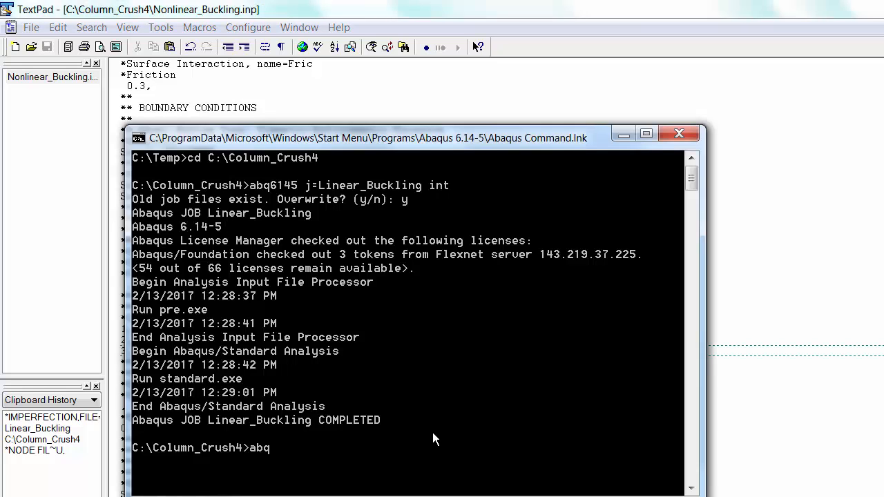
pyautogui.write('6145 j')
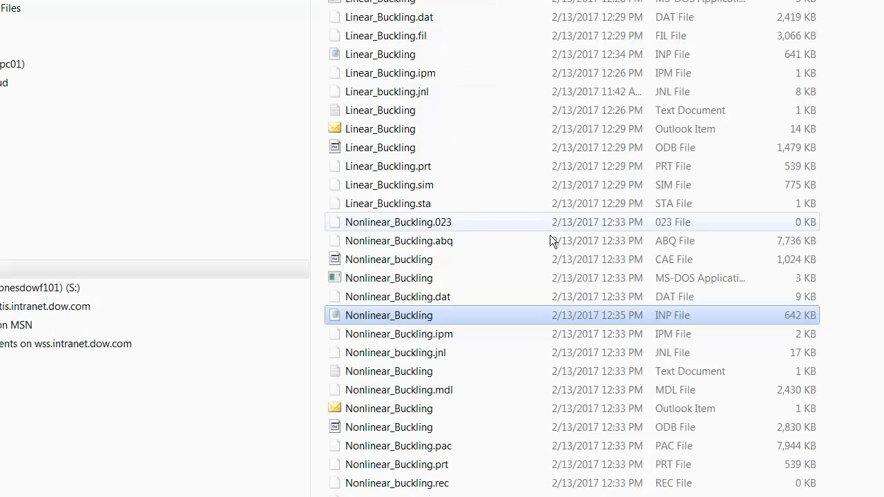
pyautogui.rightClick(419, 317)
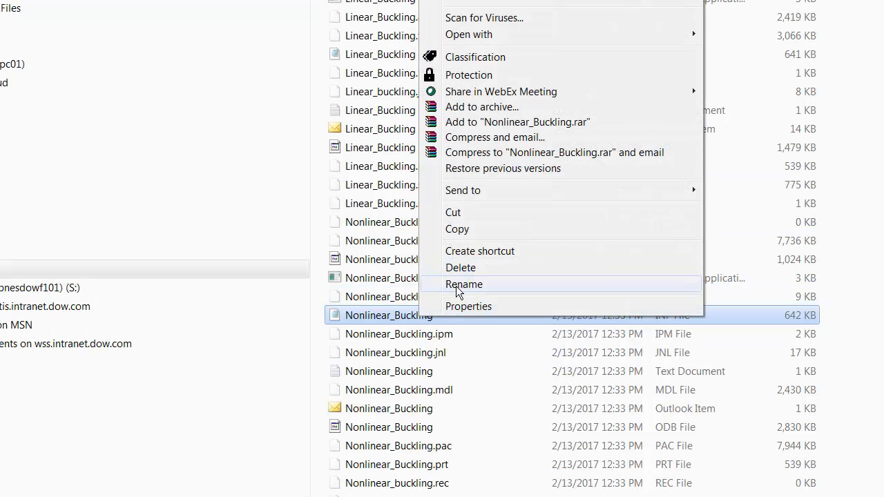
pyautogui.click(457, 284)
pyautogui.rightClick(408, 315)
pyautogui.click(436, 362)
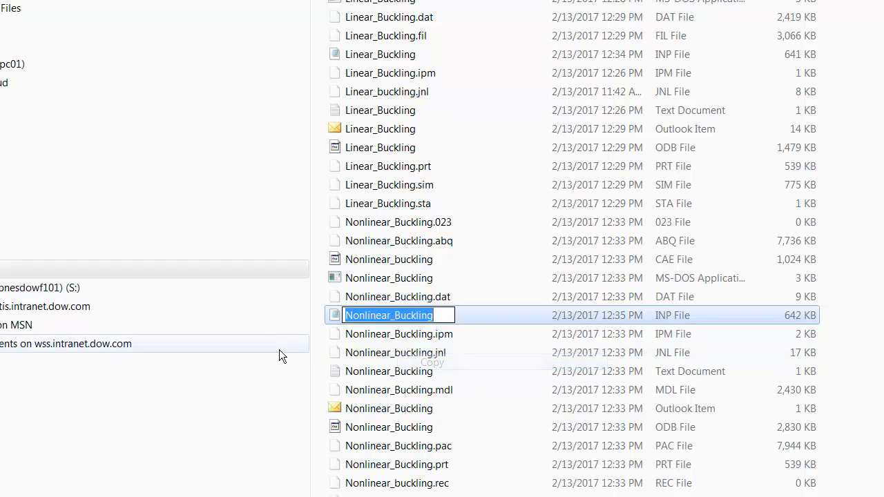
pyautogui.click(279, 350)
# - Run abq6145 j=Nonlinear_Buckling cpus=4 int and confirm overwriting the old job files
pyautogui.hotkey('alt', 'Tab')
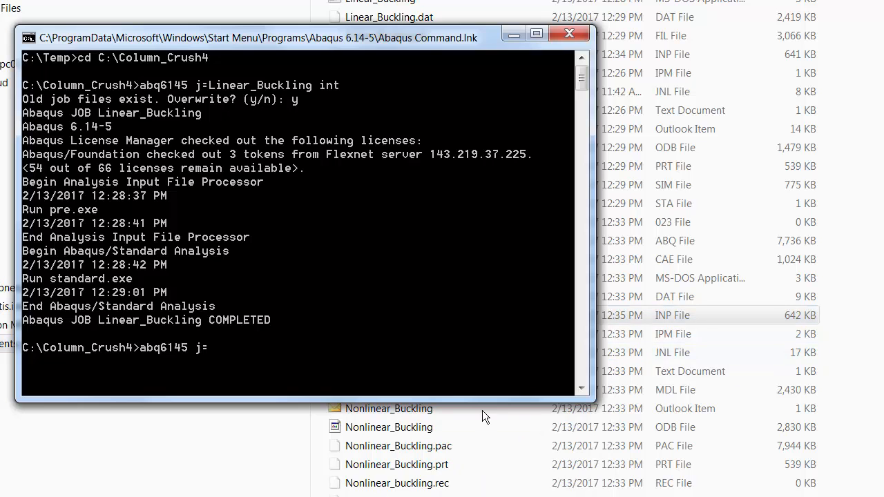
pyautogui.rightClick(286, 44)
pyautogui.moveTo(338, 160)
pyautogui.click(444, 189)
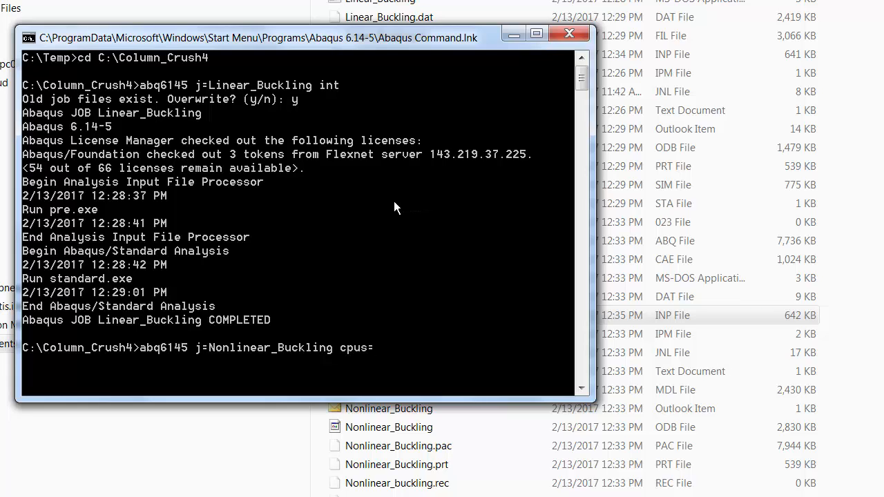
pyautogui.write('cpus=4 int')
pyautogui.press('Return')
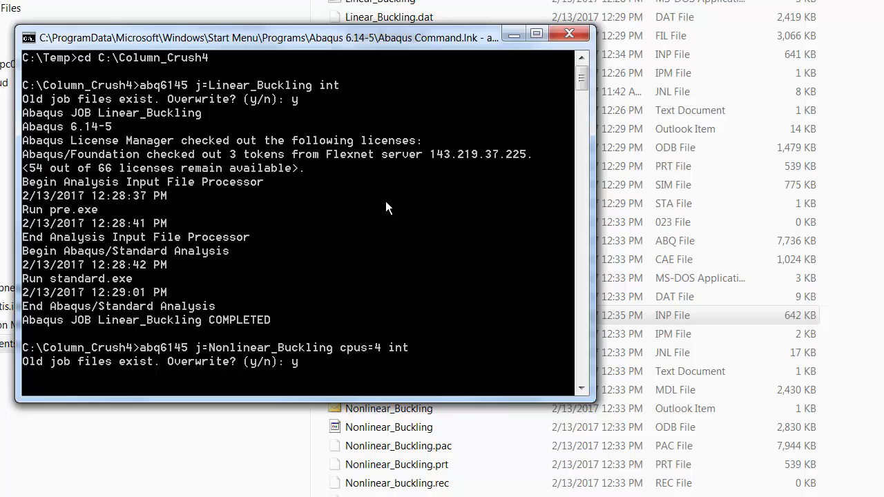
pyautogui.press('Return')
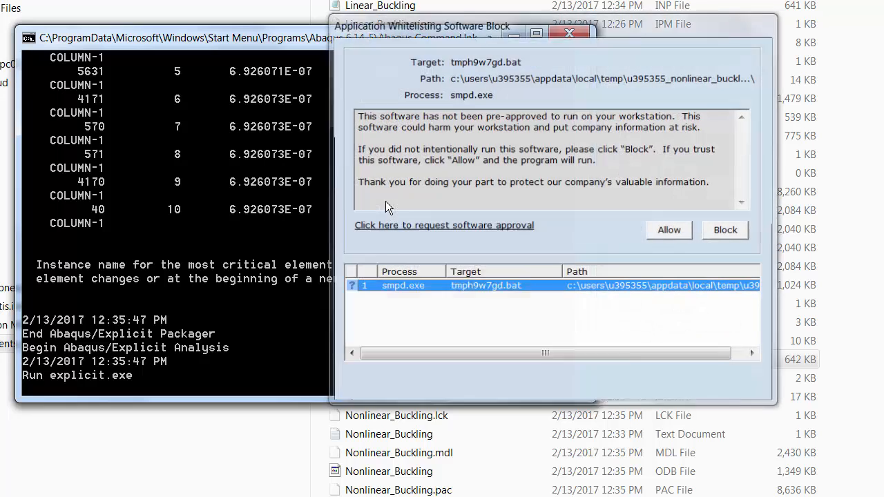
# - Block the application whitelisting request for tmph9w7gd.bat
pyautogui.click(725, 231)
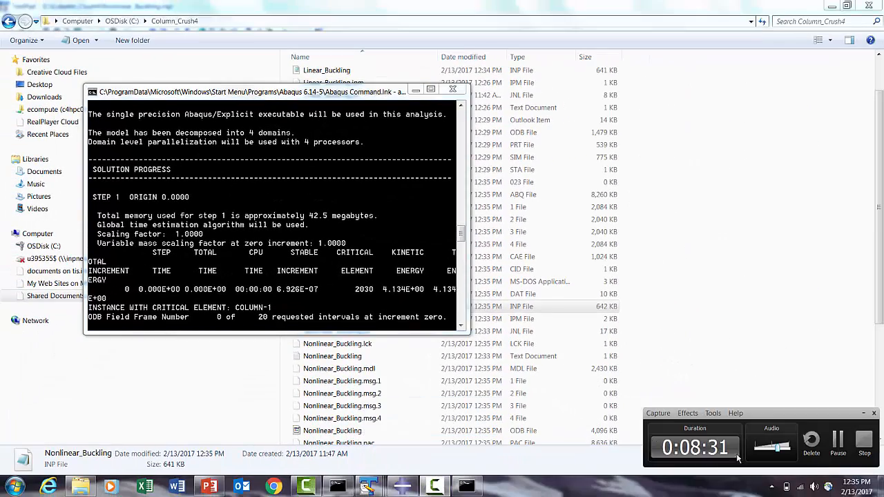
pyautogui.click(838, 441)
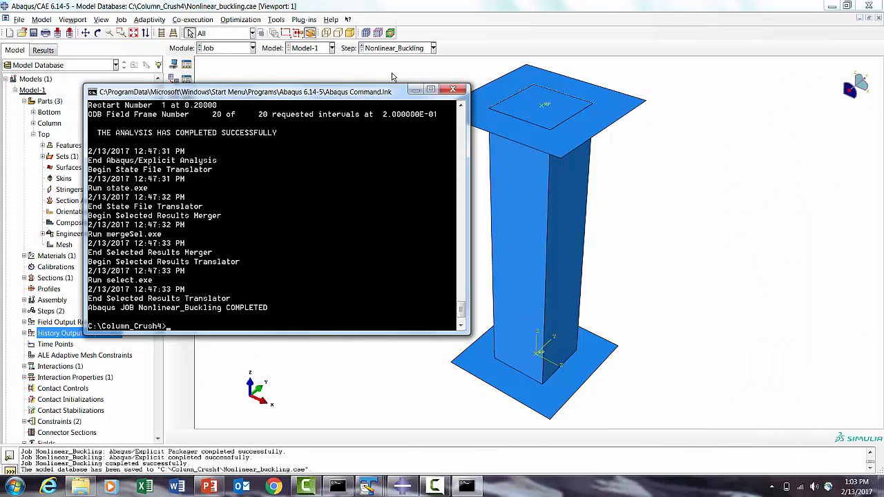
# - Open the Nonlinear_Buckling job results in the Visualization module
pyautogui.click(415, 90)
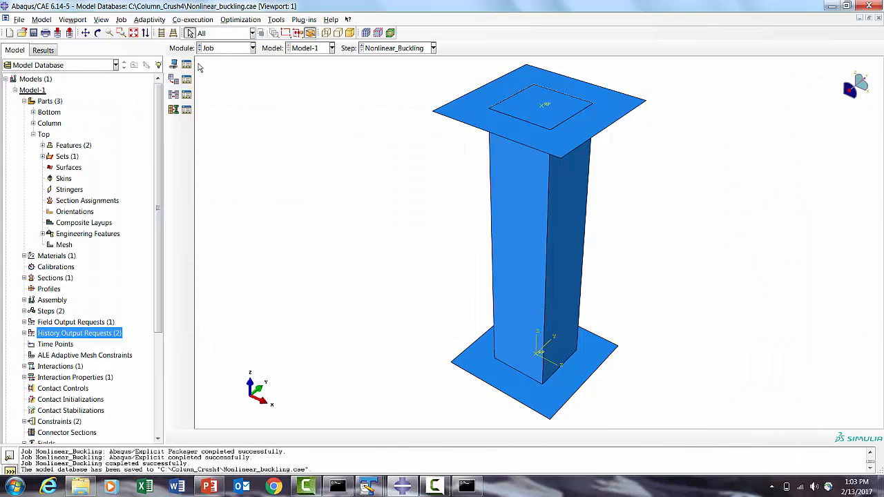
pyautogui.click(186, 64)
pyautogui.click(228, 173)
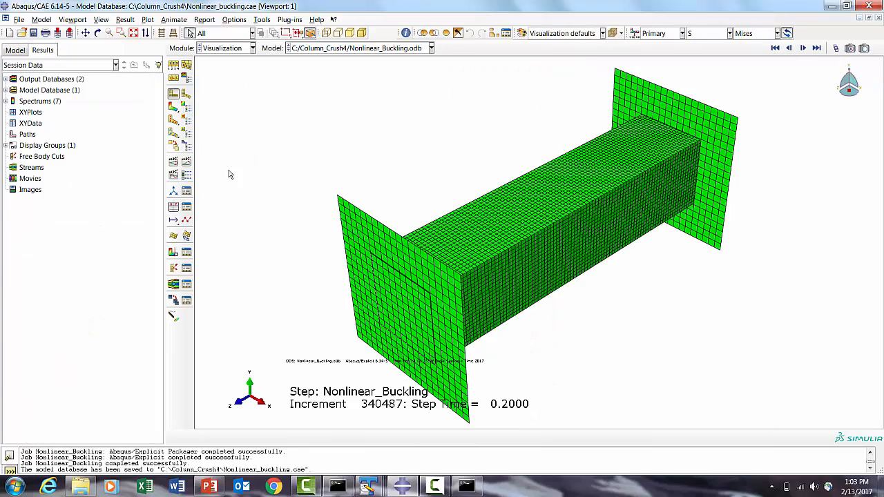
# - Animate the deformed shape and display Mises stress contours
pyautogui.click(184, 163)
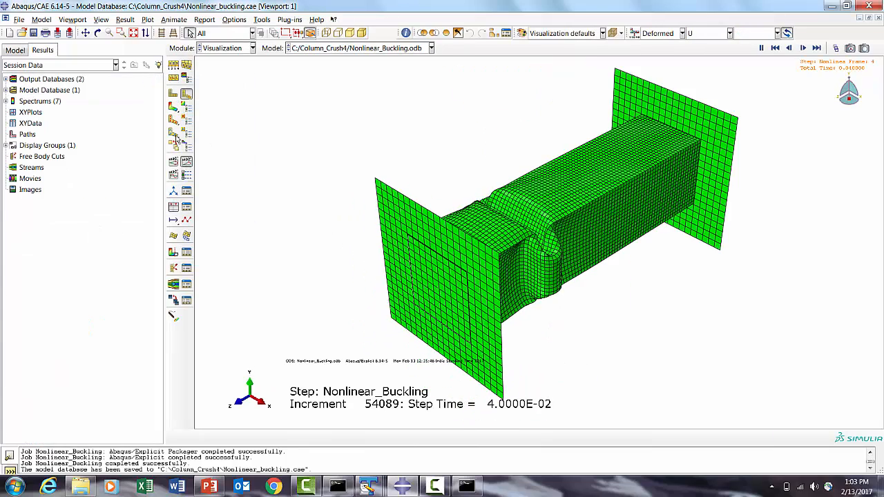
pyautogui.click(173, 107)
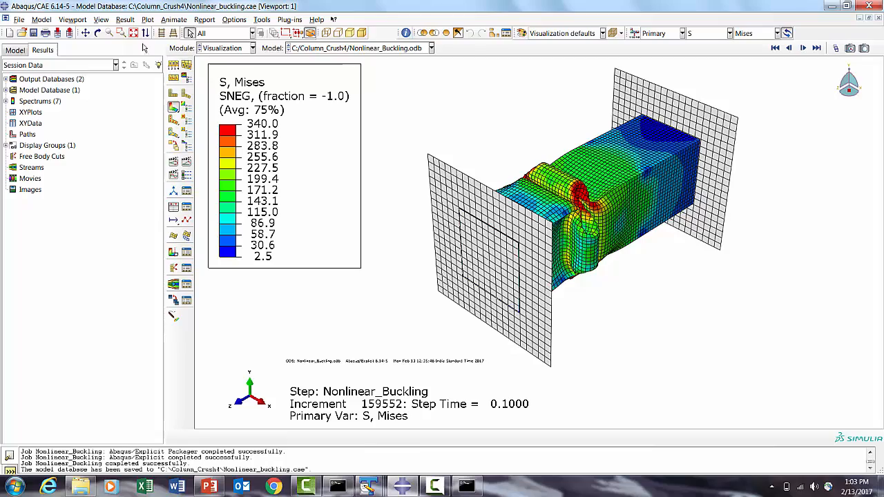
# - Replay the time-history animation of the Mises stress contours with the column upright
pyautogui.click(98, 33)
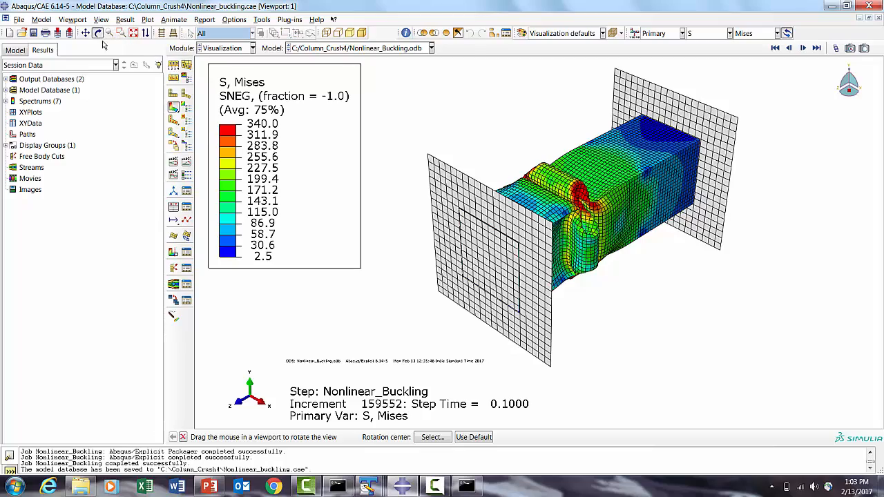
pyautogui.moveTo(486, 217); pyautogui.dragTo(580, 297)
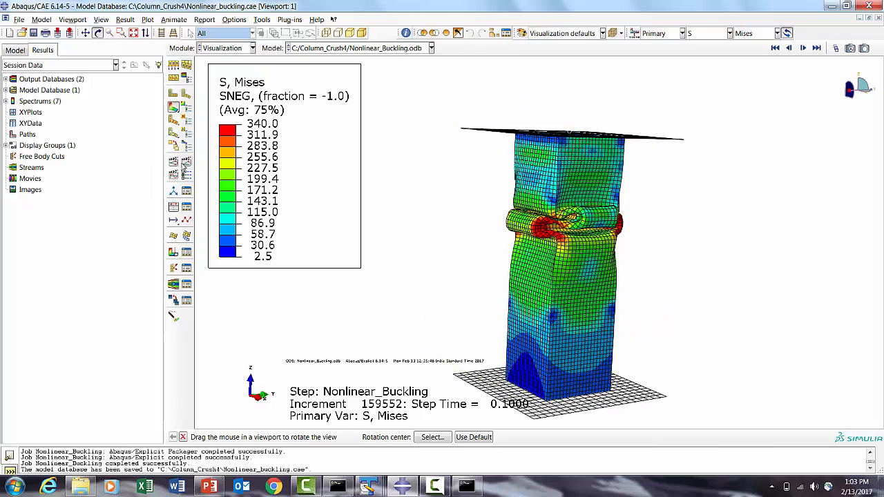
pyautogui.click(185, 162)
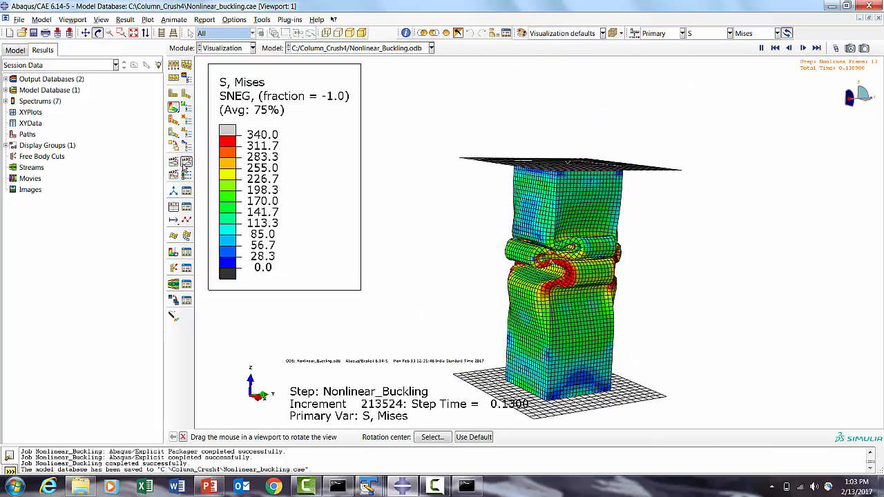
# - Set the superimpose plot options to show free edges only
pyautogui.click(186, 67)
pyautogui.click(121, 151)
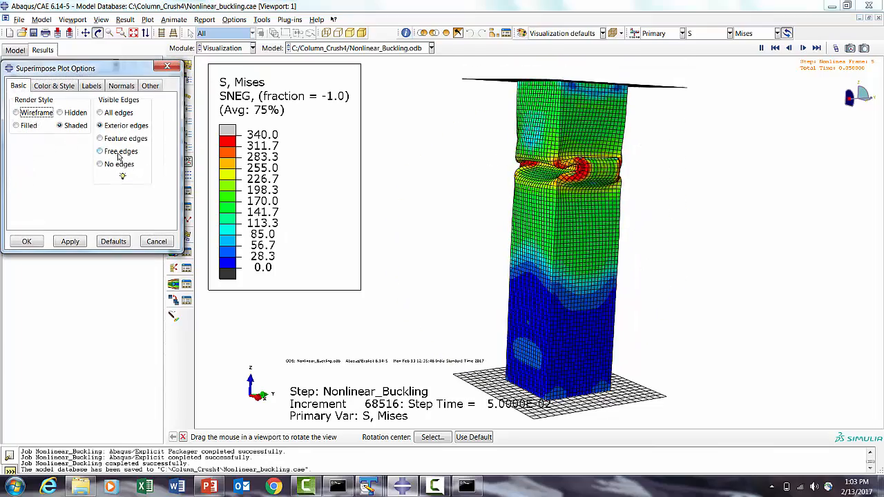
pyautogui.click(26, 241)
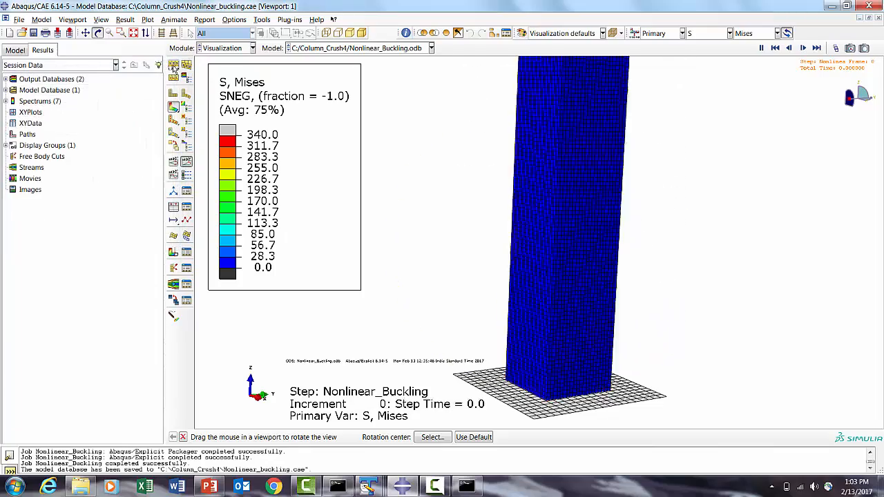
# - Set the common plot options to show free edges only
pyautogui.click(173, 64)
pyautogui.click(121, 165)
pyautogui.click(70, 287)
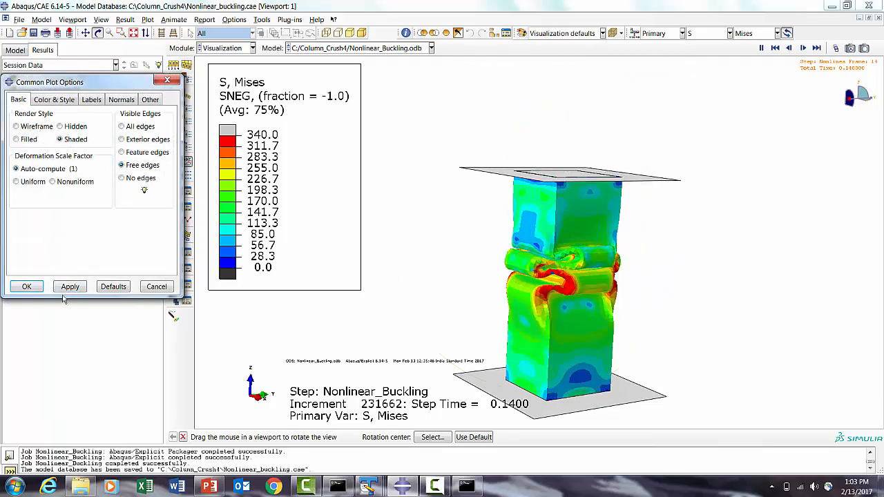
pyautogui.click(27, 286)
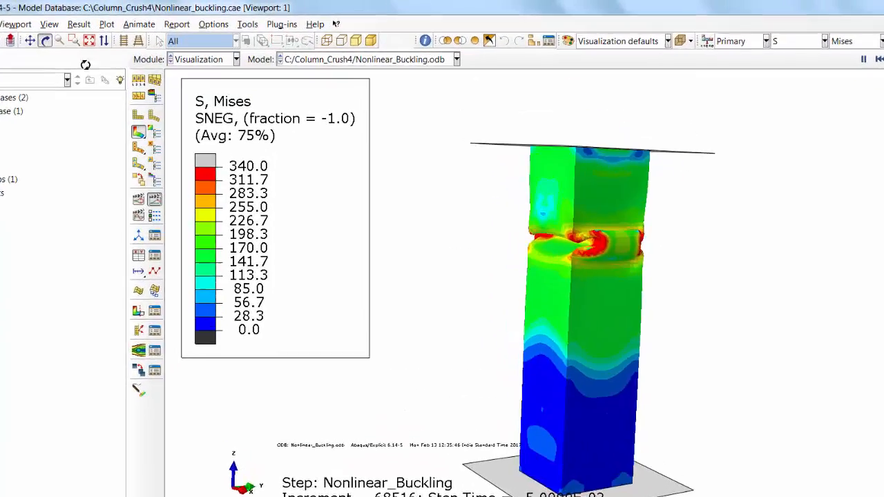
# - Plot the history output of reaction force RF3 and spatial displacement U3 at the top reference node against time
pyautogui.moveTo(533, 201); pyautogui.dragTo(651, 445)
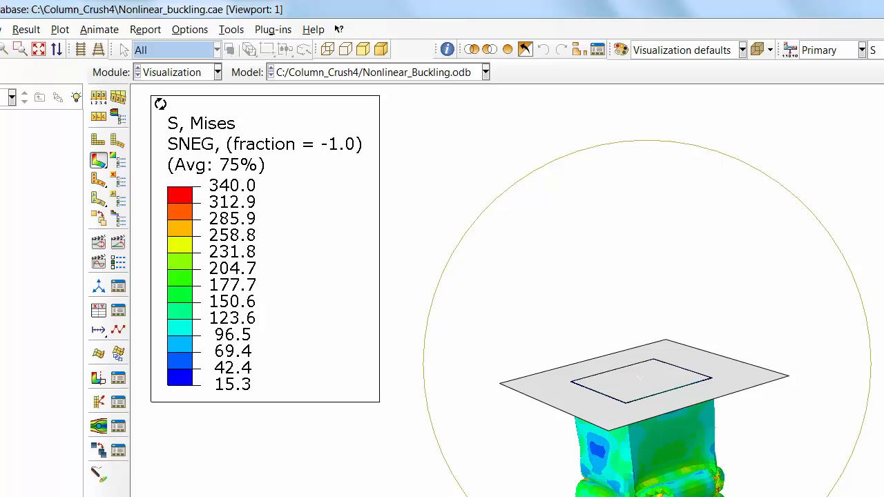
pyautogui.click(38, 49)
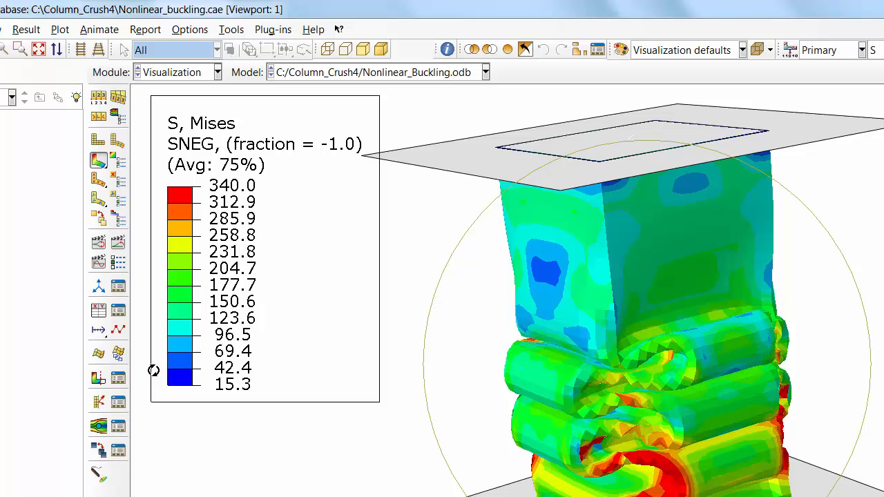
pyautogui.click(97, 311)
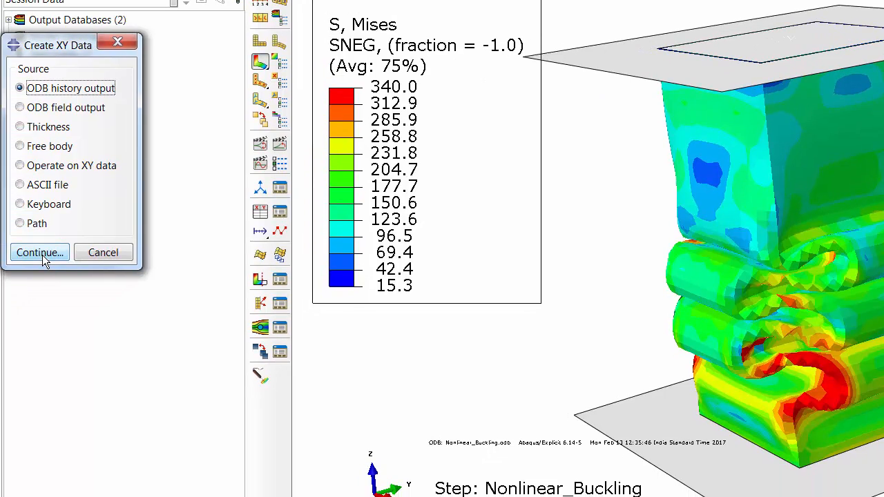
pyautogui.click(42, 255)
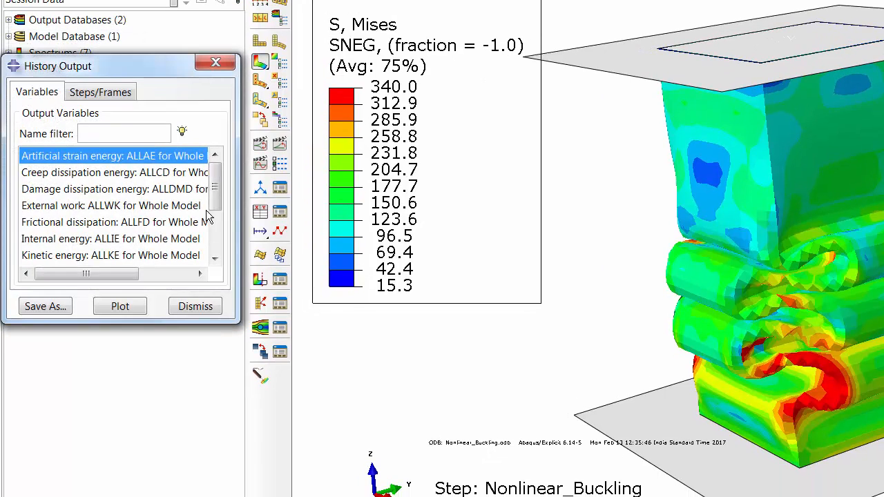
pyautogui.moveTo(236, 316); pyautogui.dragTo(585, 441)
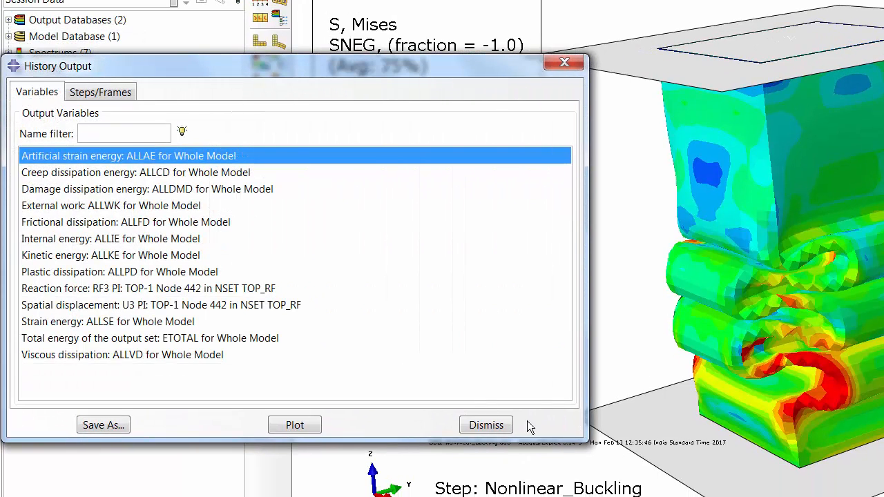
pyautogui.click(131, 291)
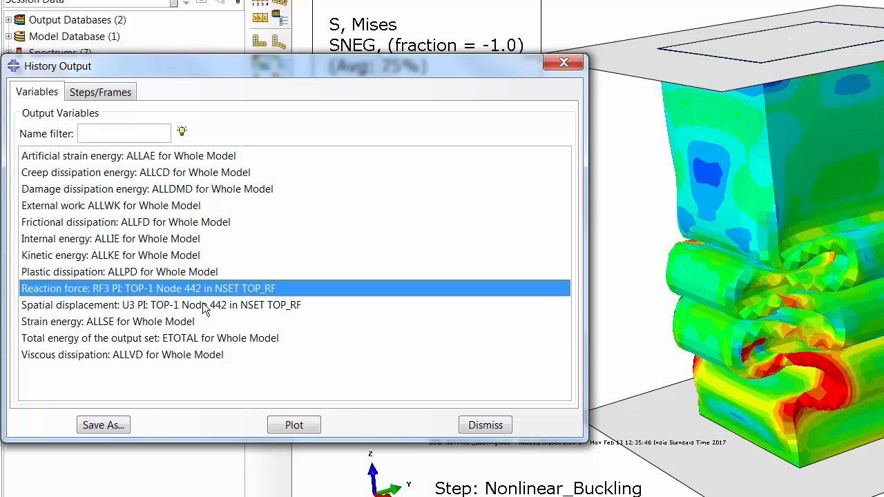
pyautogui.keyDown('ctrl'); pyautogui.click(159, 307); pyautogui.keyUp('ctrl')
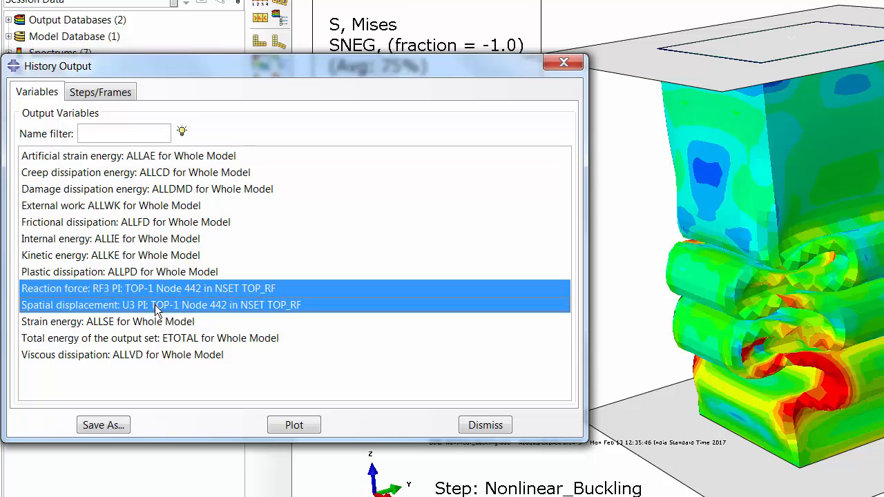
pyautogui.click(290, 429)
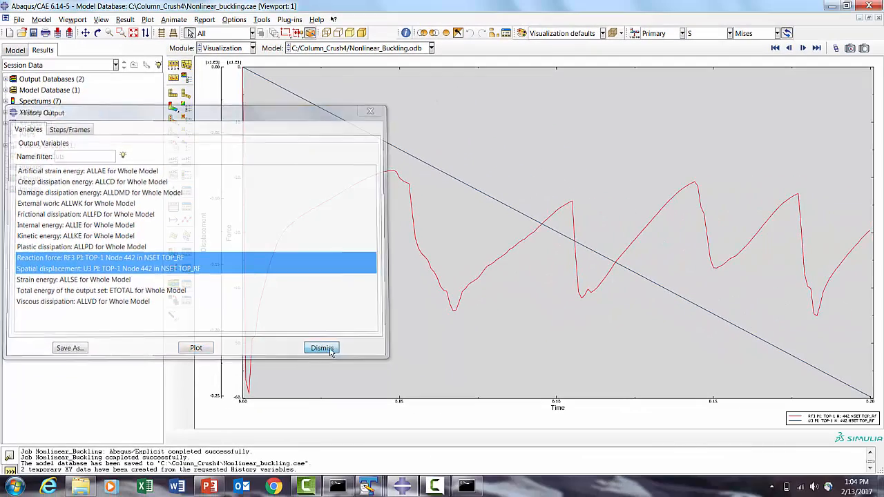
pyautogui.click(485, 424)
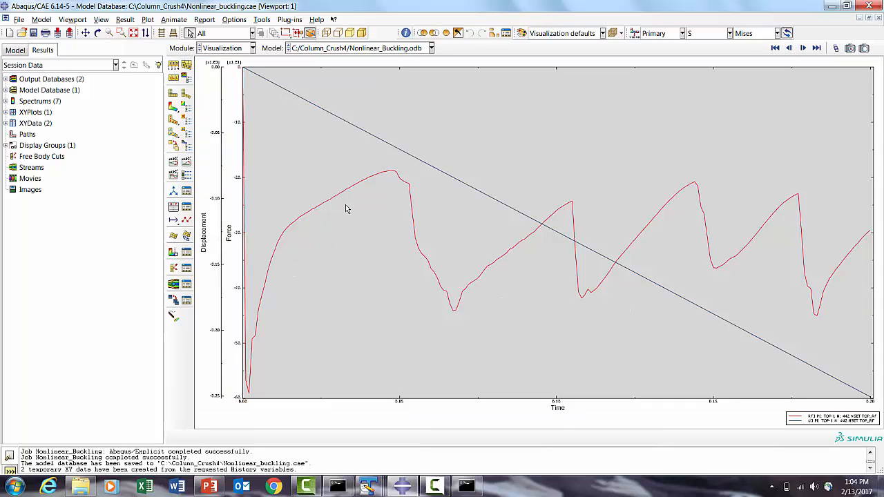
# - Start an Operate on XY data expression with combine and enter - 1 * "_temp_2" as its first argument
pyautogui.click(174, 207)
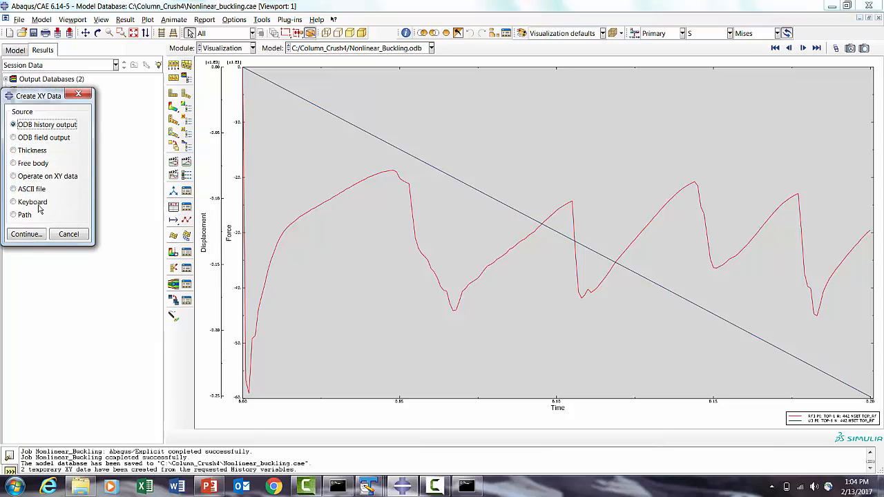
pyautogui.click(35, 177)
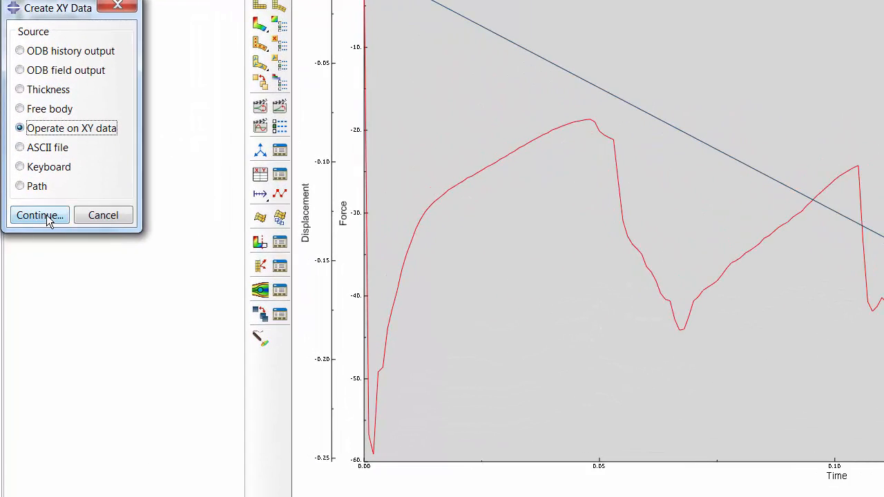
pyautogui.click(31, 237)
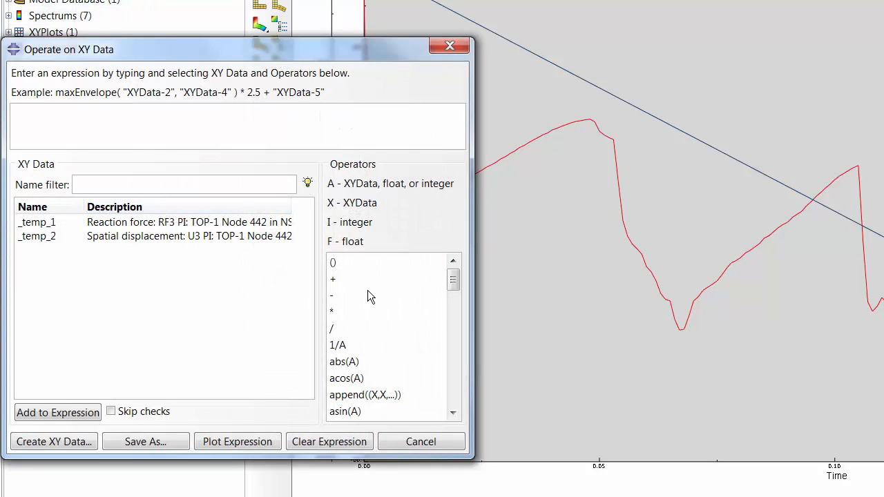
pyautogui.scroll(-3, 446, 290)
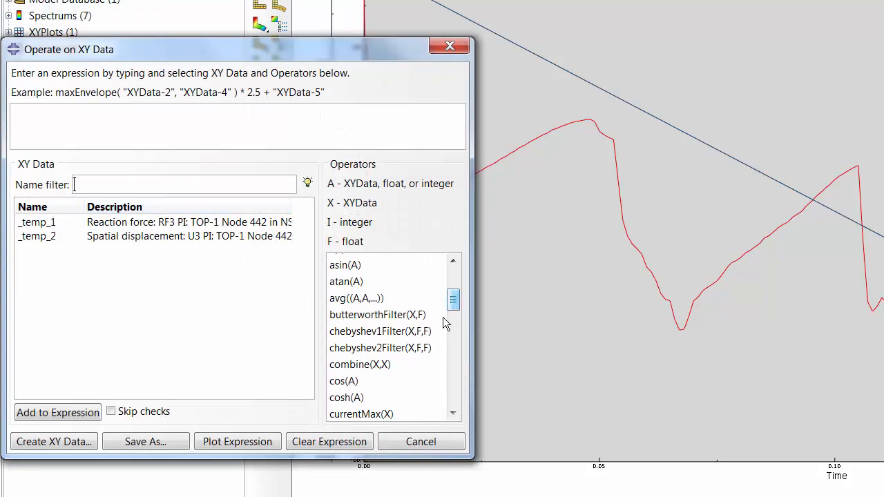
pyautogui.click(371, 364)
pyautogui.scroll(3, 451, 294)
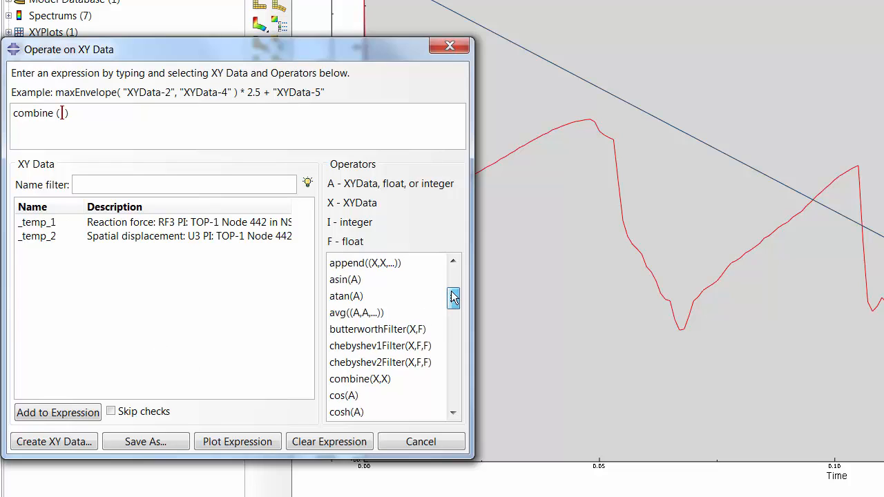
pyautogui.click(332, 296)
pyautogui.write('1')
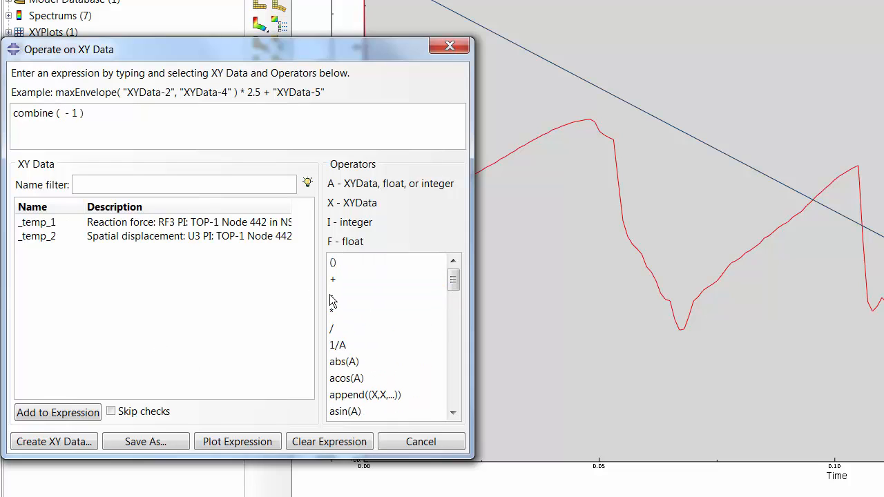
pyautogui.click(331, 313)
pyautogui.click(107, 242)
pyautogui.click(84, 412)
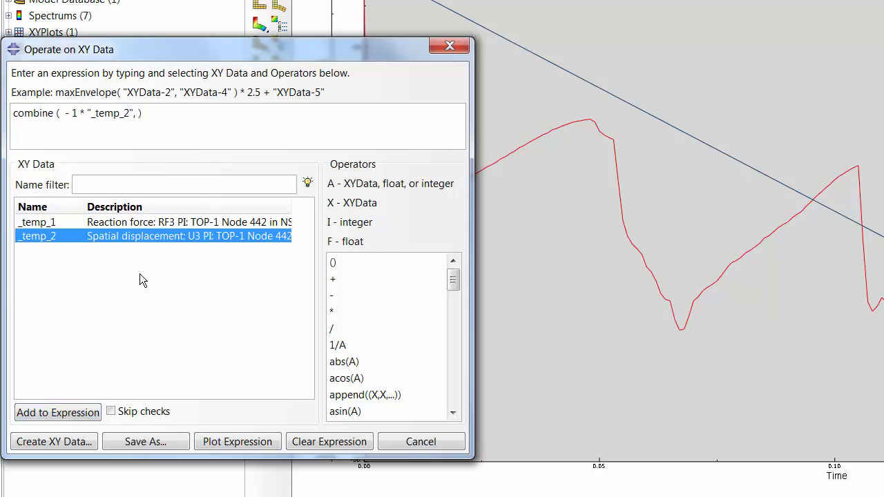
# - Add - 1 * "_temp_1" as the second argument and plot the force–displacement expression
pyautogui.click(335, 296)
pyautogui.write('1 *')
pyautogui.click(59, 223)
pyautogui.click(72, 412)
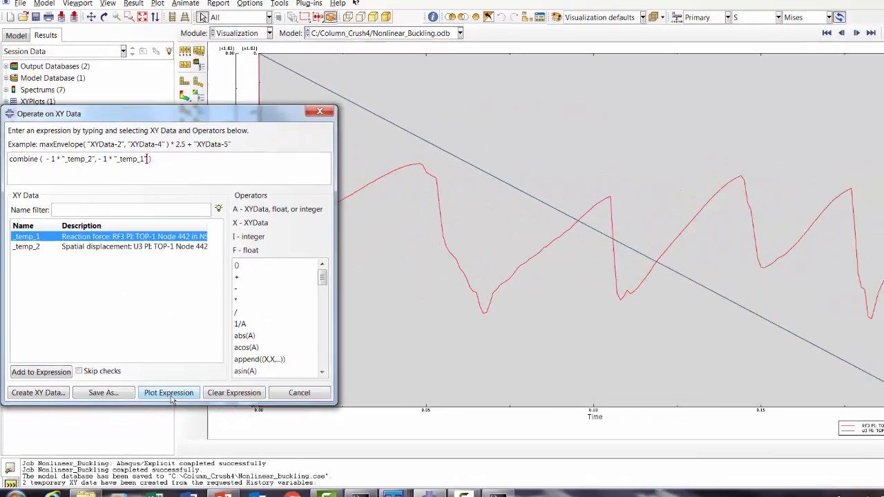
pyautogui.click(255, 442)
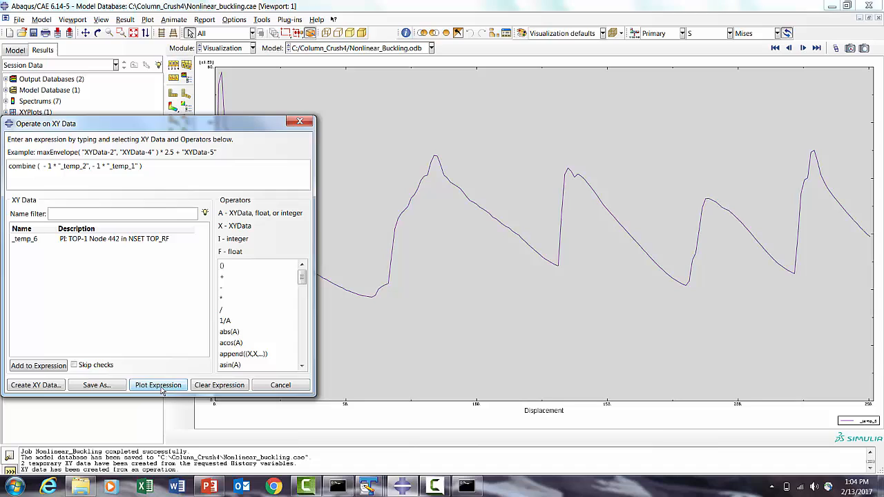
pyautogui.click(281, 385)
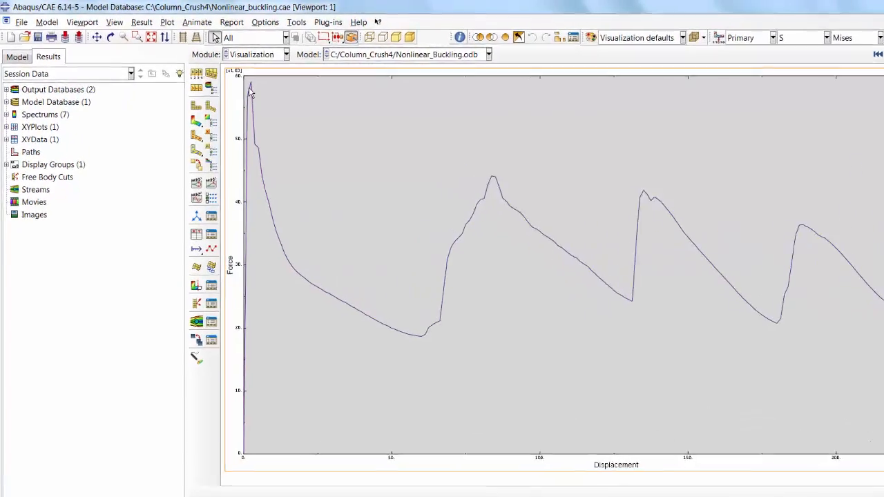
# - Set the Force axis tick-label font to Arial 24 points in the axis options
pyautogui.doubleClick(251, 284)
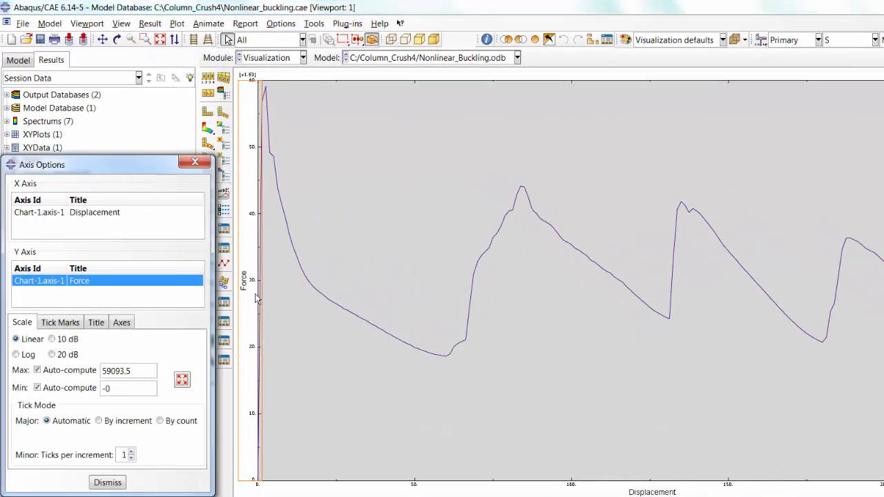
pyautogui.click(26, 305)
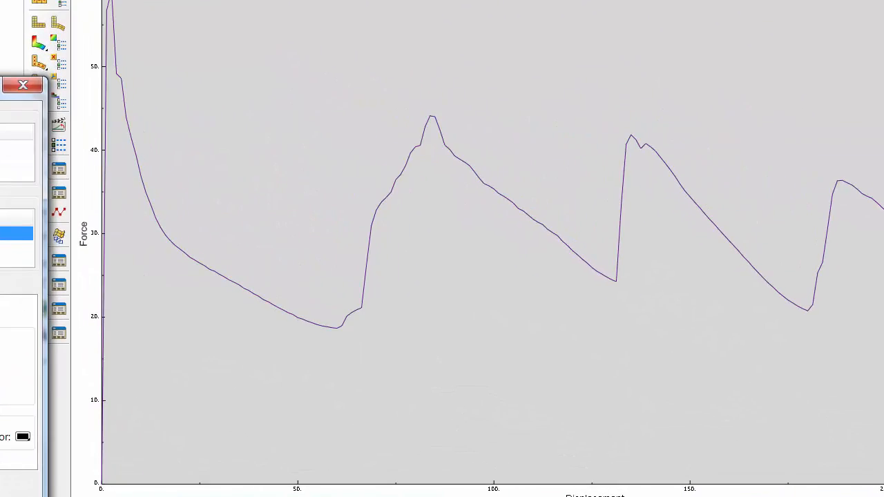
pyautogui.click(0, 438)
pyautogui.click(384, 218)
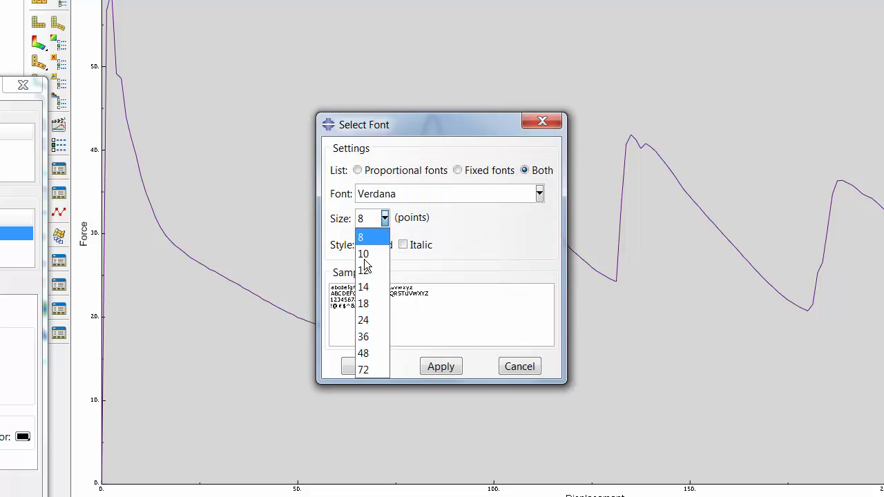
pyautogui.click(367, 304)
pyautogui.click(437, 366)
pyautogui.click(378, 369)
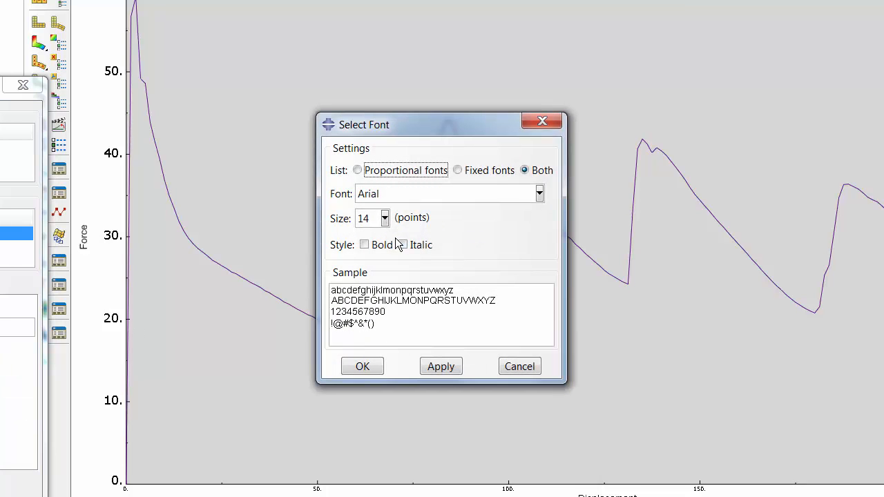
pyautogui.click(384, 218)
pyautogui.click(373, 320)
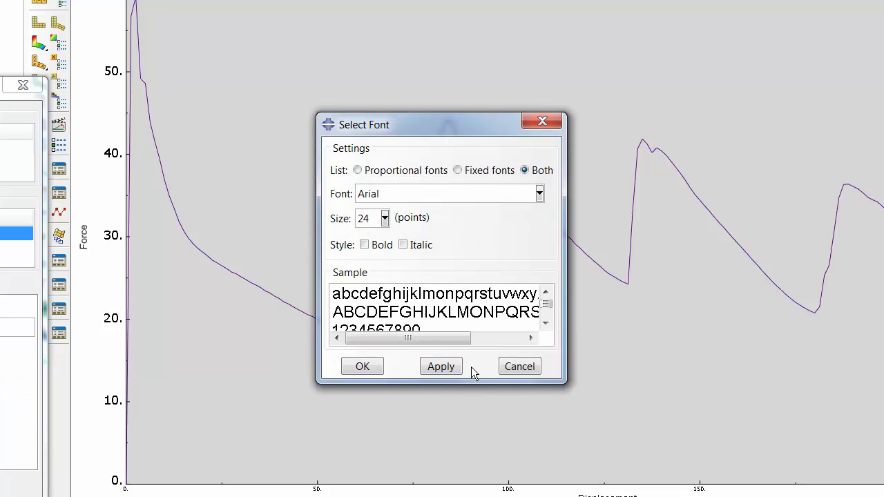
pyautogui.click(447, 367)
pyautogui.click(371, 370)
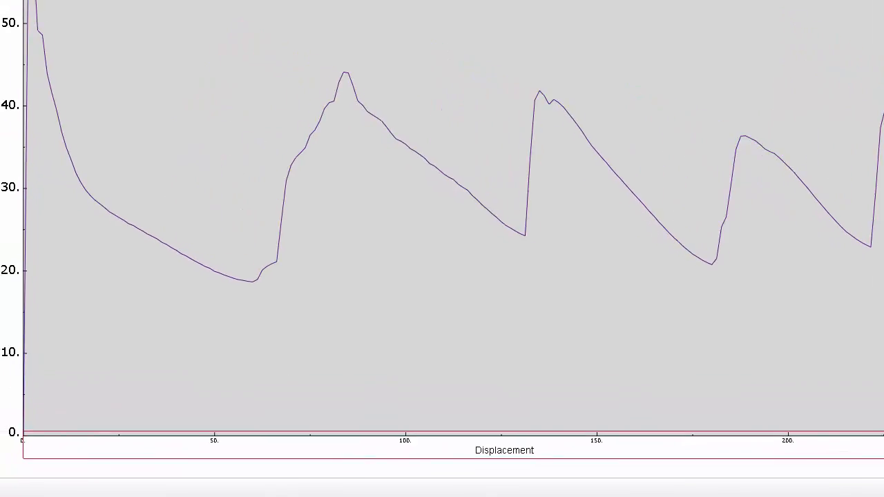
# - Set the axis title font size to 24 points
pyautogui.click(151, 160)
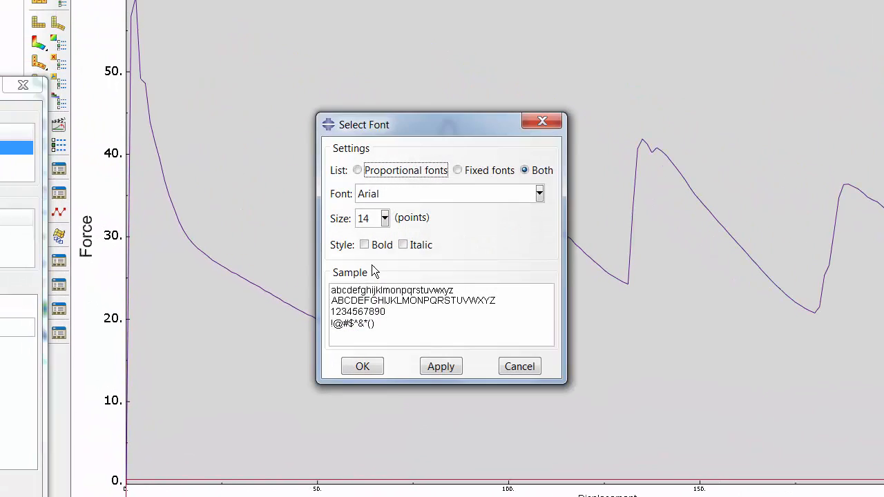
pyautogui.click(384, 218)
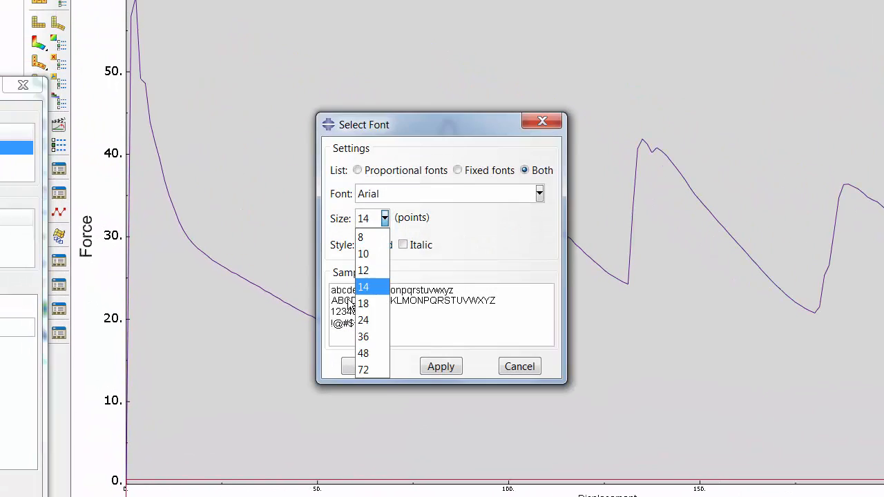
pyautogui.click(366, 326)
pyautogui.click(456, 364)
pyautogui.click(362, 367)
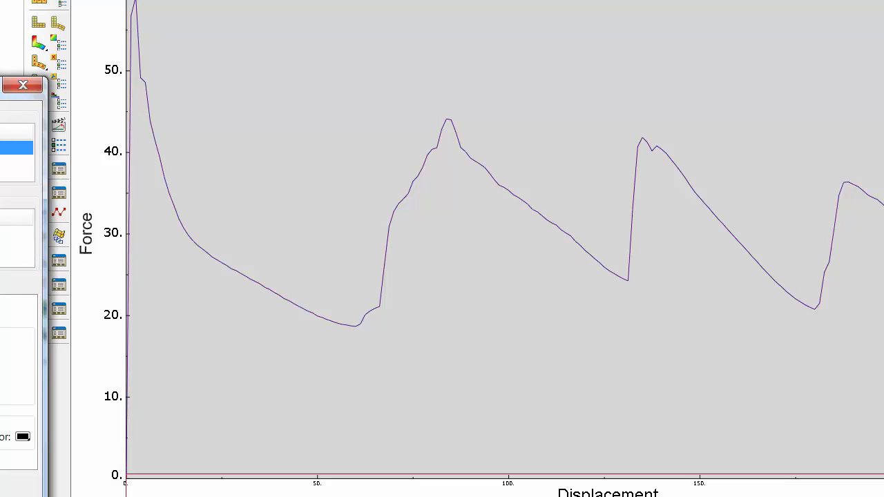
# - Set the Displacement axis tick-label font to 24 points and close the axis options
pyautogui.click(384, 219)
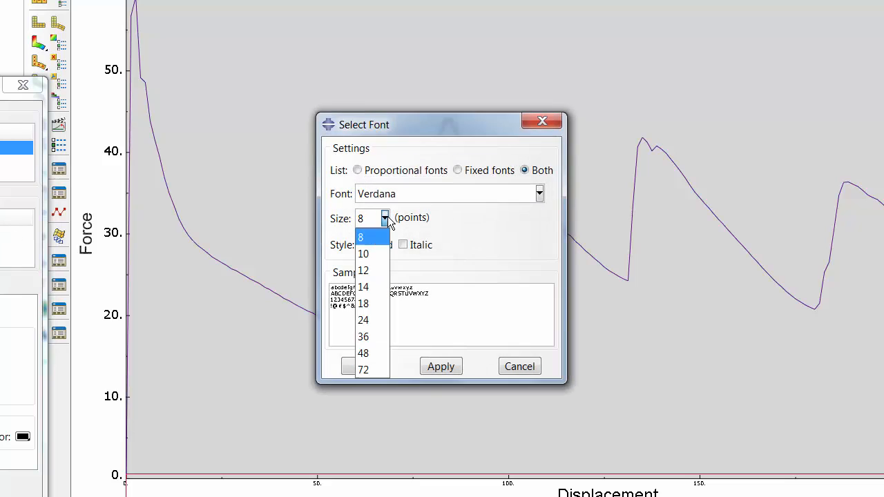
pyautogui.click(373, 314)
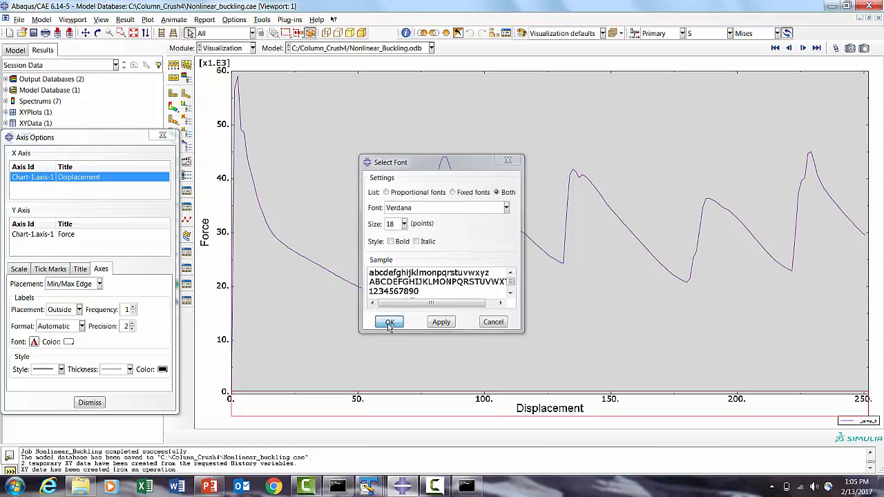
pyautogui.click(381, 335)
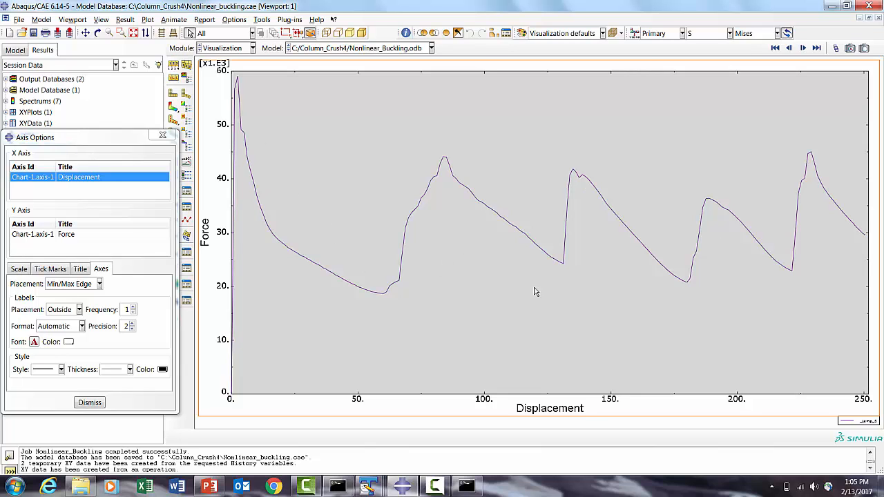
pyautogui.click(89, 403)
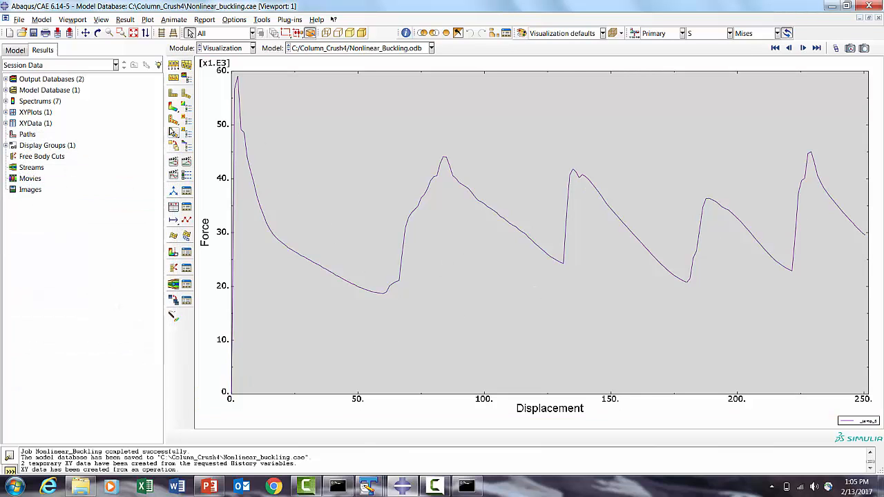
# - Display the Mises stress contours on the deformed column again
pyautogui.click(173, 108)
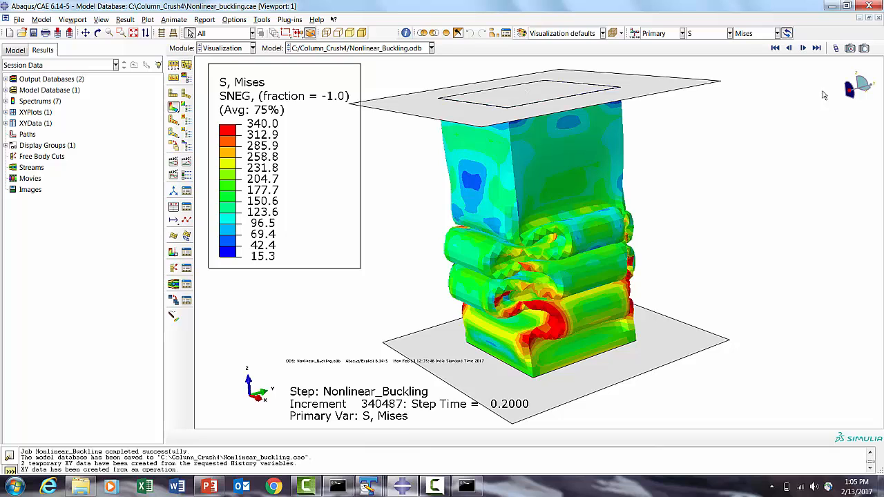
pyautogui.click(186, 163)
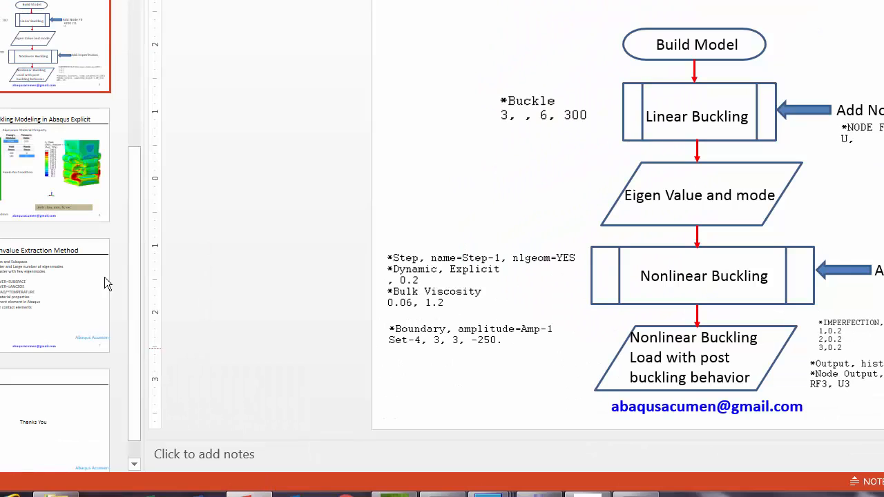
# - Switch to PowerPoint and browse the slides comparing the simulated crush and force–displacement curve with reality
pyautogui.scroll(6, 62, 145)
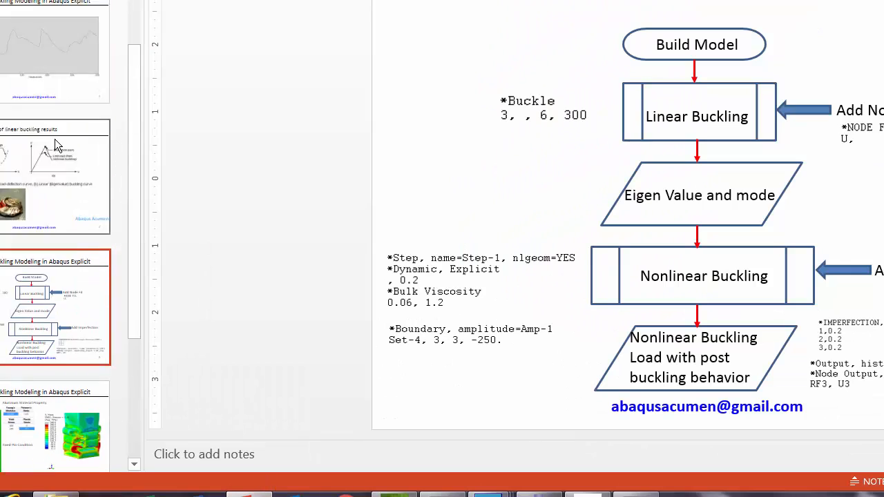
pyautogui.click(53, 77)
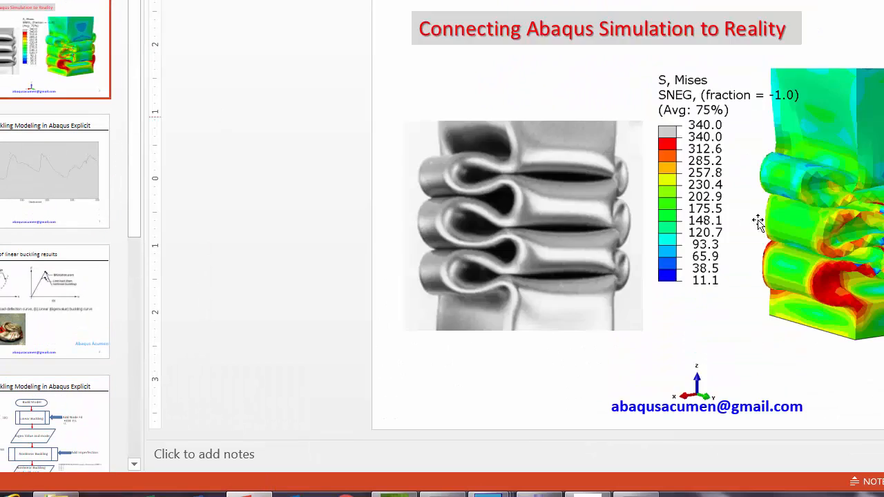
pyautogui.click(42, 192)
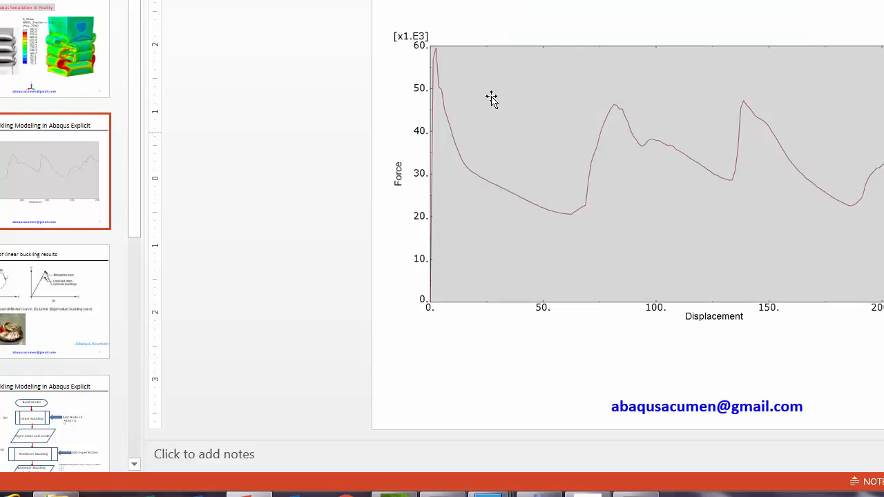
pyautogui.click(10, 323)
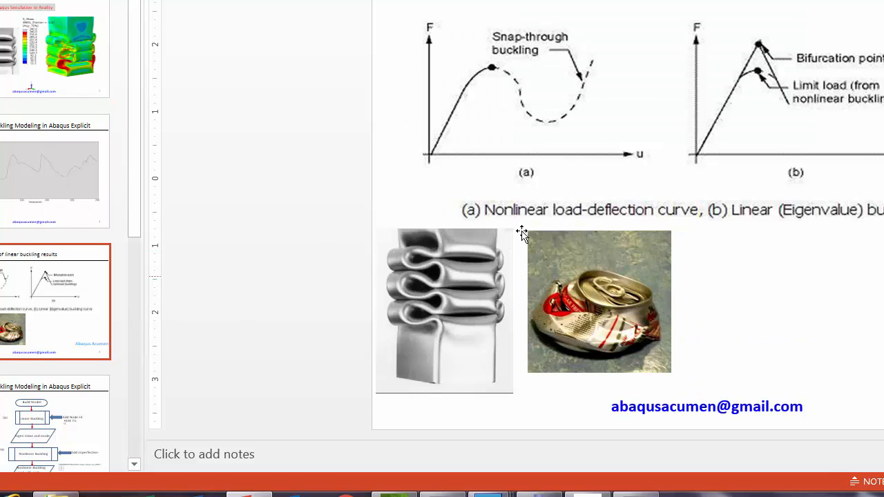